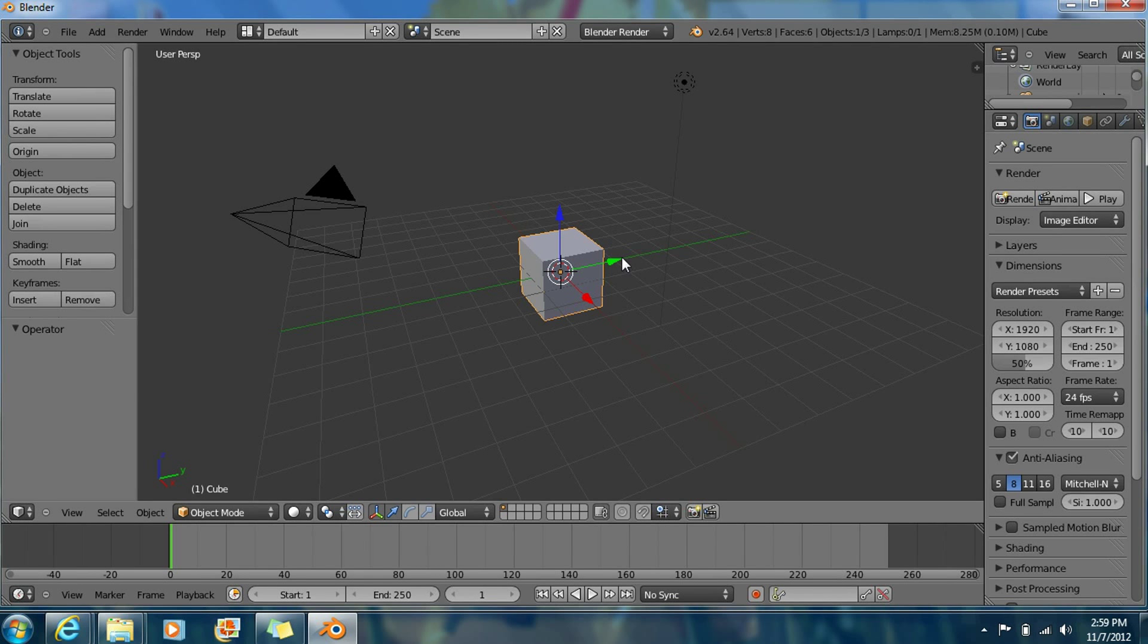
scroll(622, 261, "down", 1)
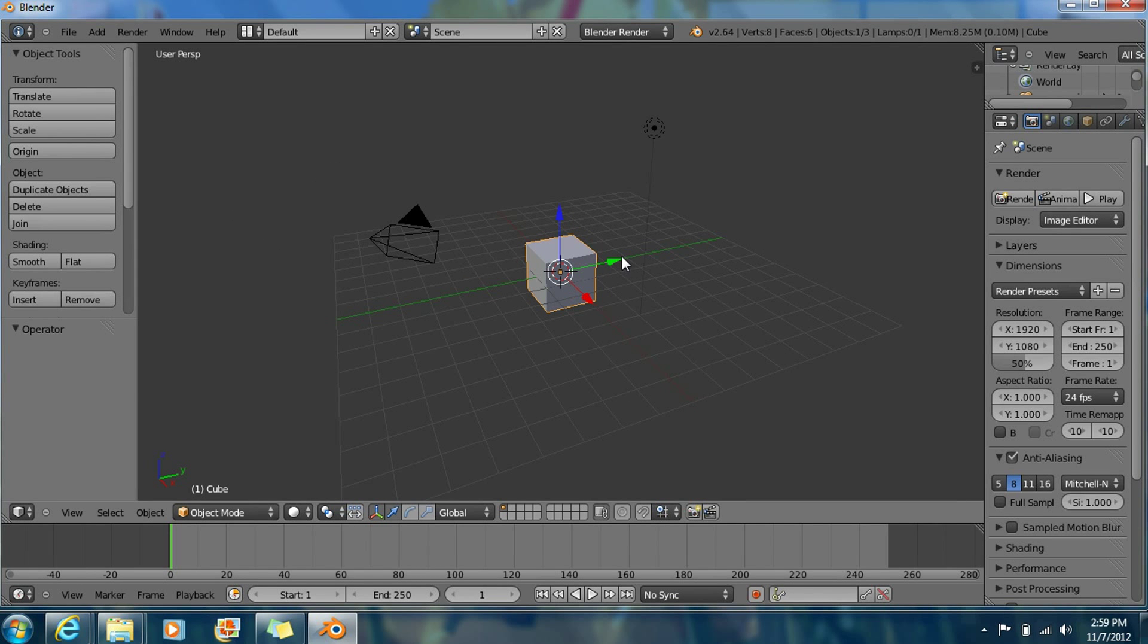
mouse_move(744, 187)
middle_mouse_down()
mouse_move(736, 205)
mouse_move(662, 167)
mouse_move(910, 256)
mouse_move(739, 155)
mouse_move(692, 238)
mouse_move(725, 187)
middle_mouse_up()
scroll(725, 187, "down", 1)
scroll(725, 187, "up", 4)
scroll(725, 190, "up", 2)
scroll(725, 190, "down", 2)
scroll(725, 190, "up", 2)
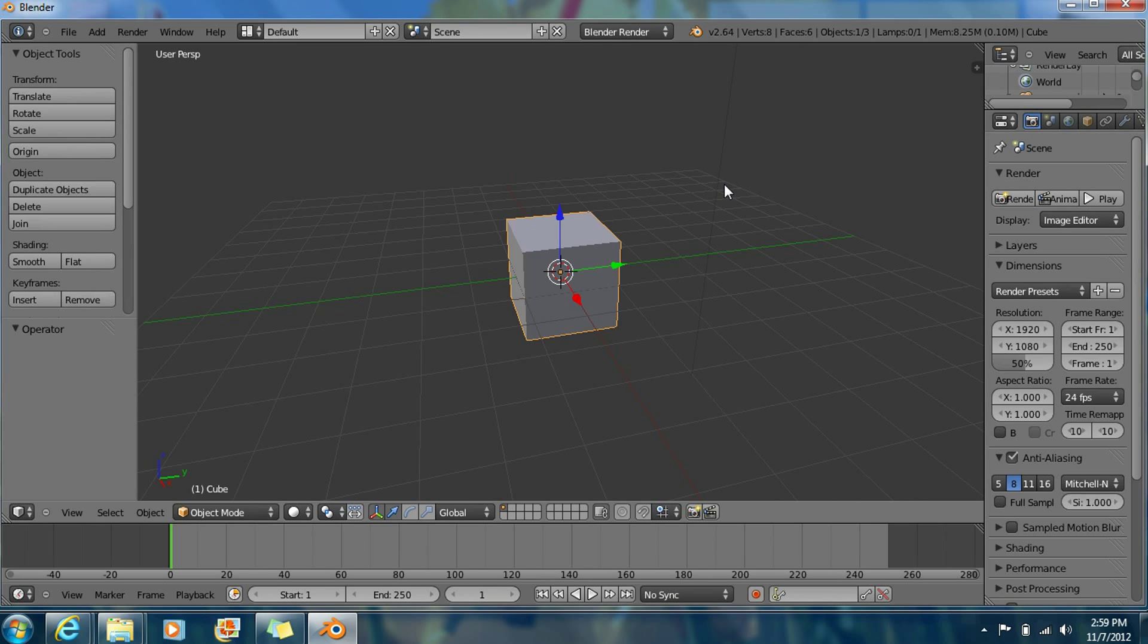
Set the viewport to the front orthographic view and put the cube into Edit Mode
key("KP_1")
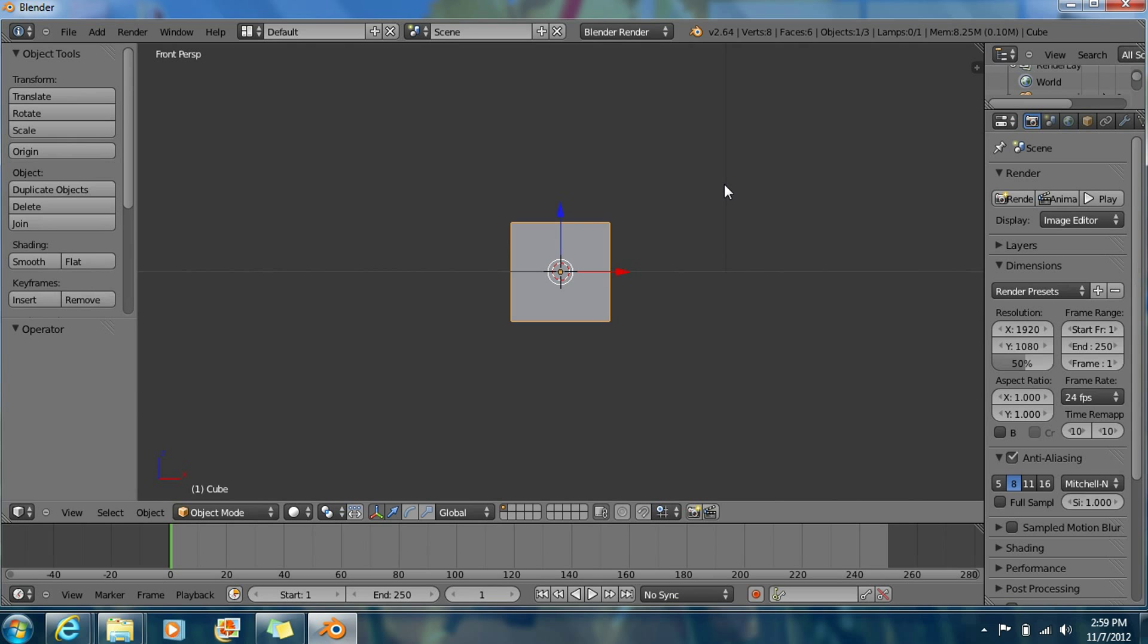
key("KP_5")
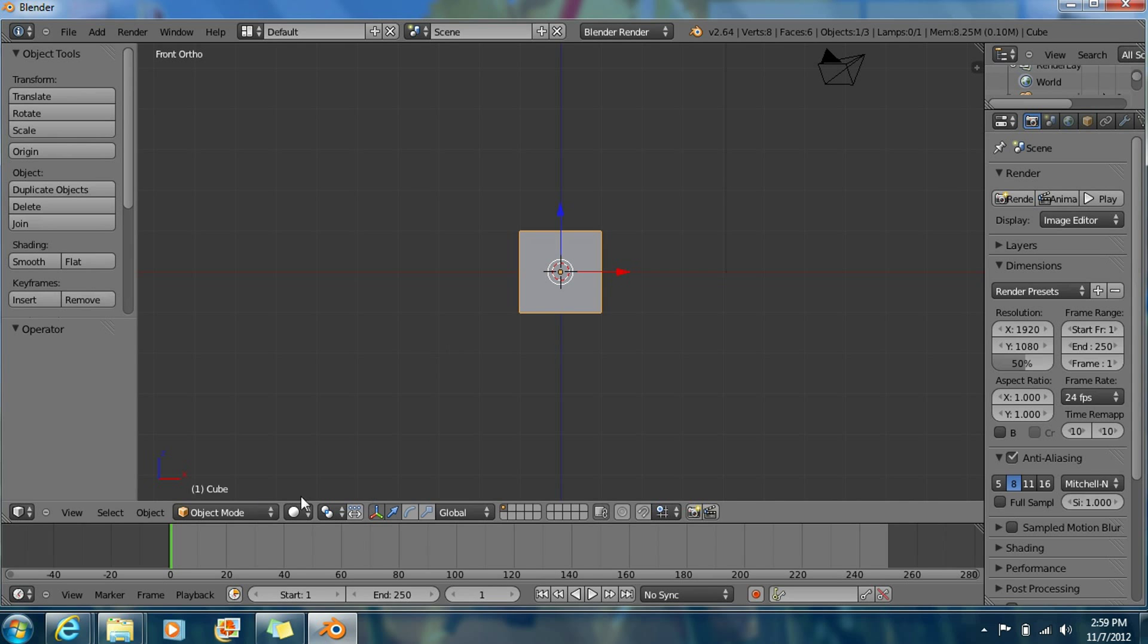
left_click(260, 509)
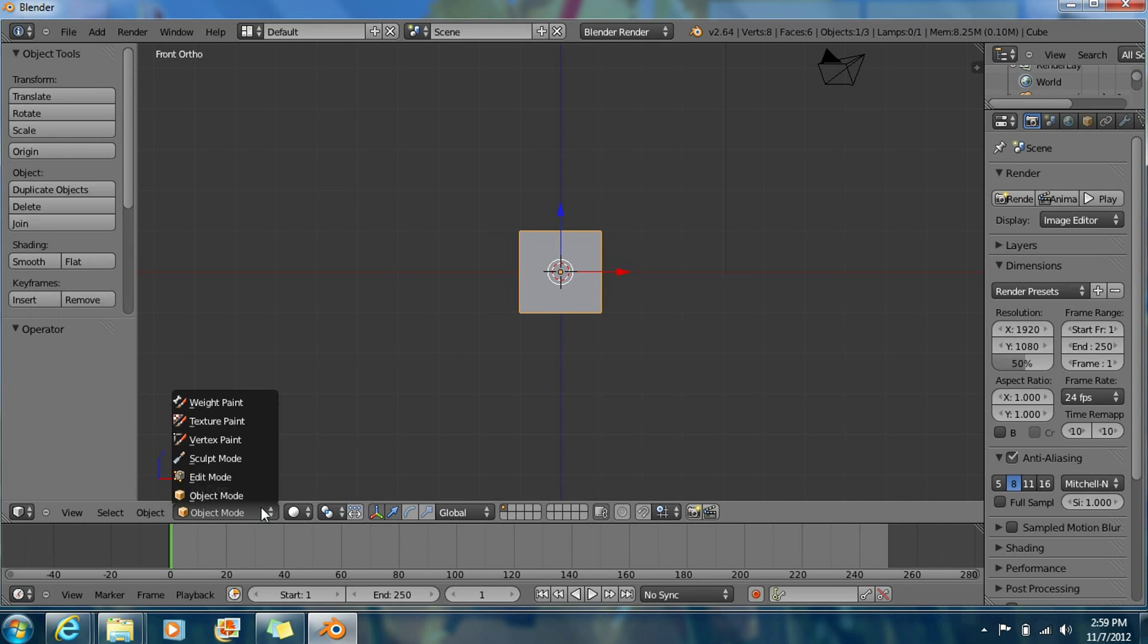
left_click(253, 476)
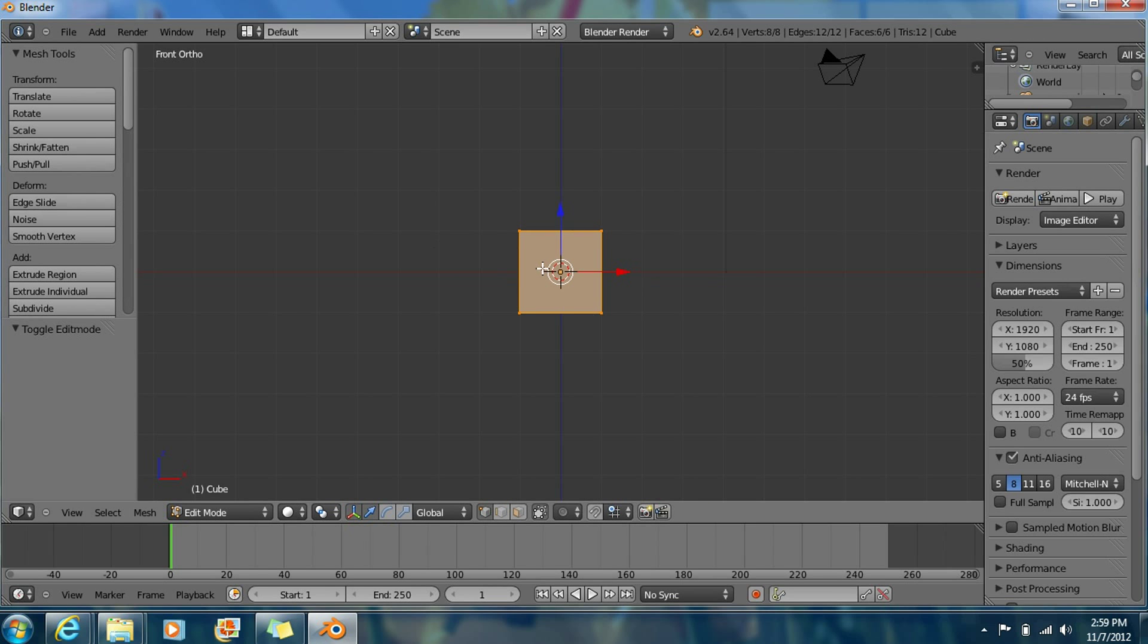
Deselect all of the cube's geometry and display it in wireframe
key("a")
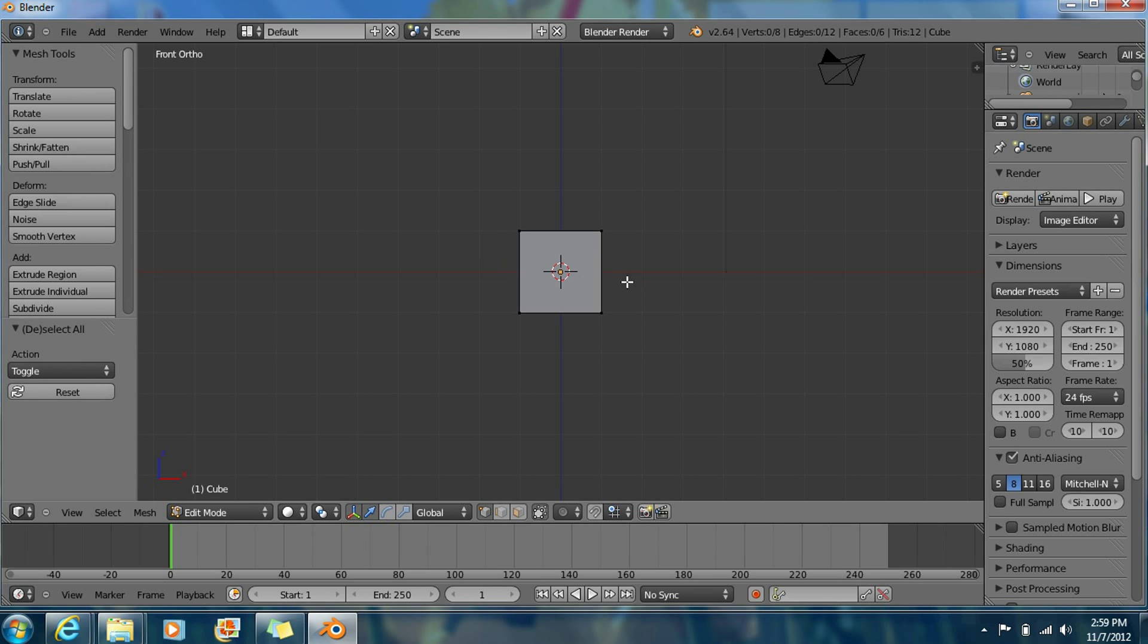
key("z")
key("z")
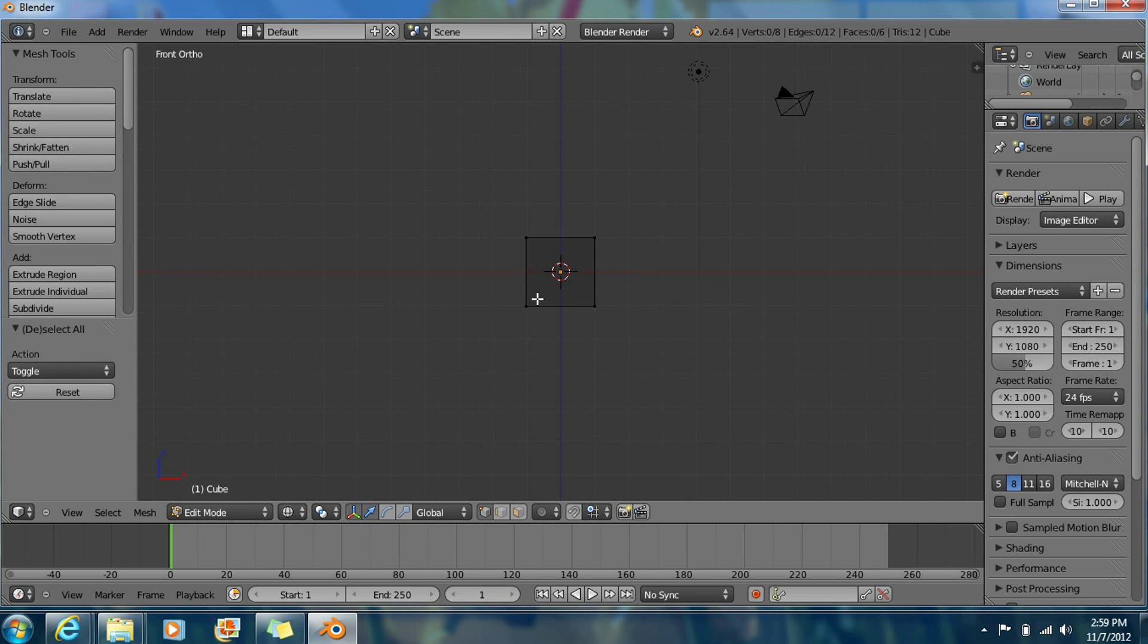
key("z")
scroll(545, 256, "up", 4)
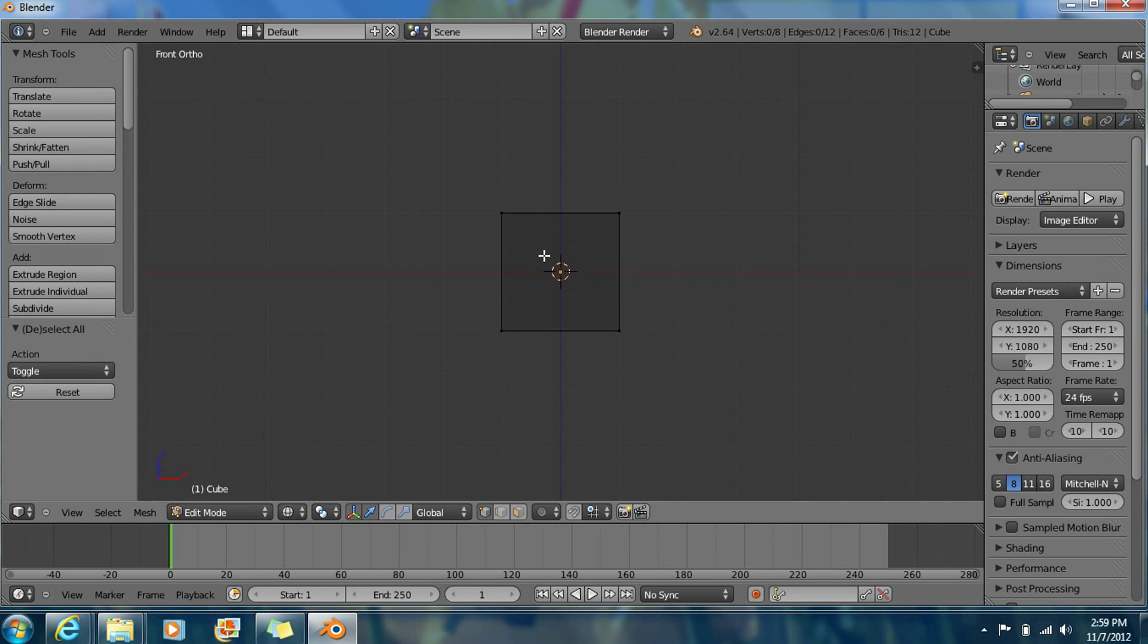
scroll(544, 254, "down", 4)
scroll(607, 167, "down", 2)
scroll(608, 180, "up", 2)
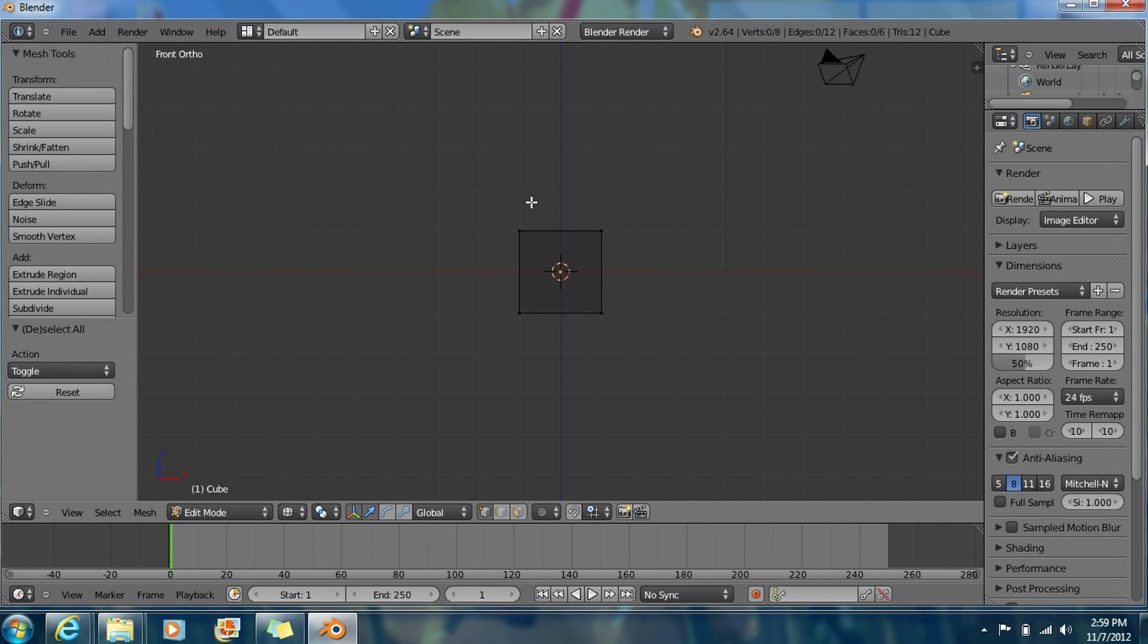
Box-select the cube's top vertices and extrude them upward by 2 units
key("b")
left_click_drag(501, 213, 631, 247)
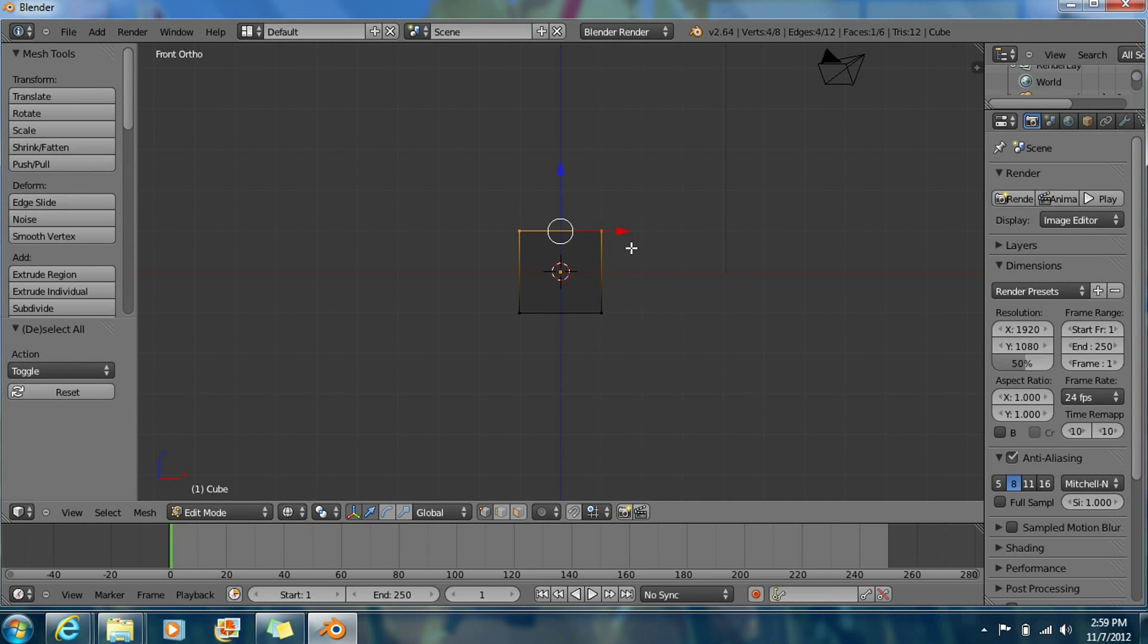
key("e")
right_click(594, 200)
key("1")
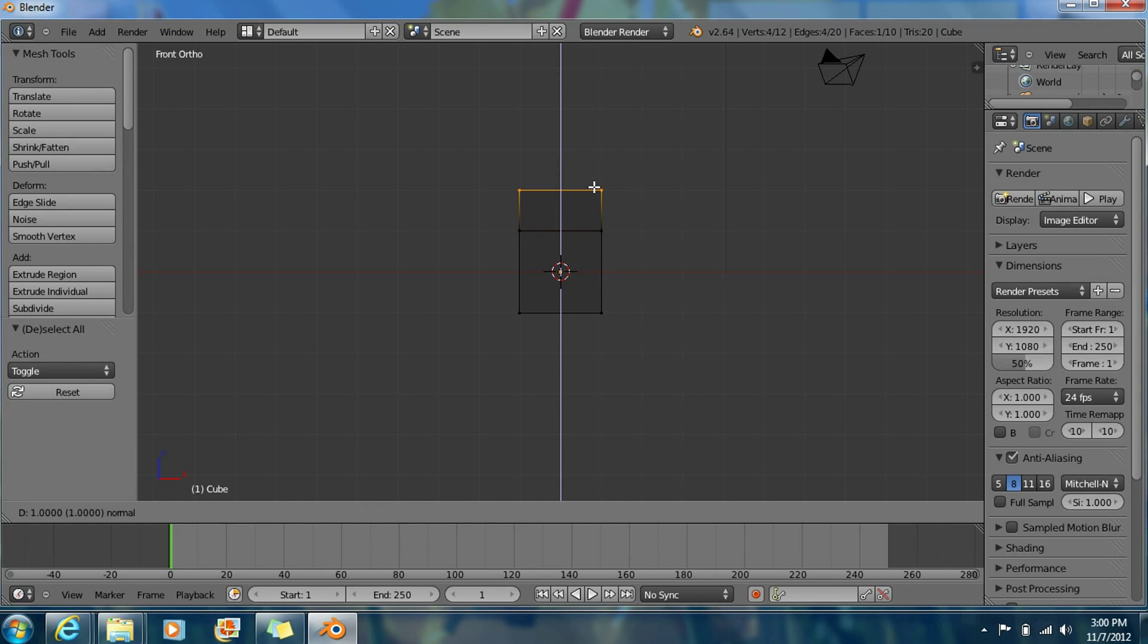
key("BackSpace")
key("2")
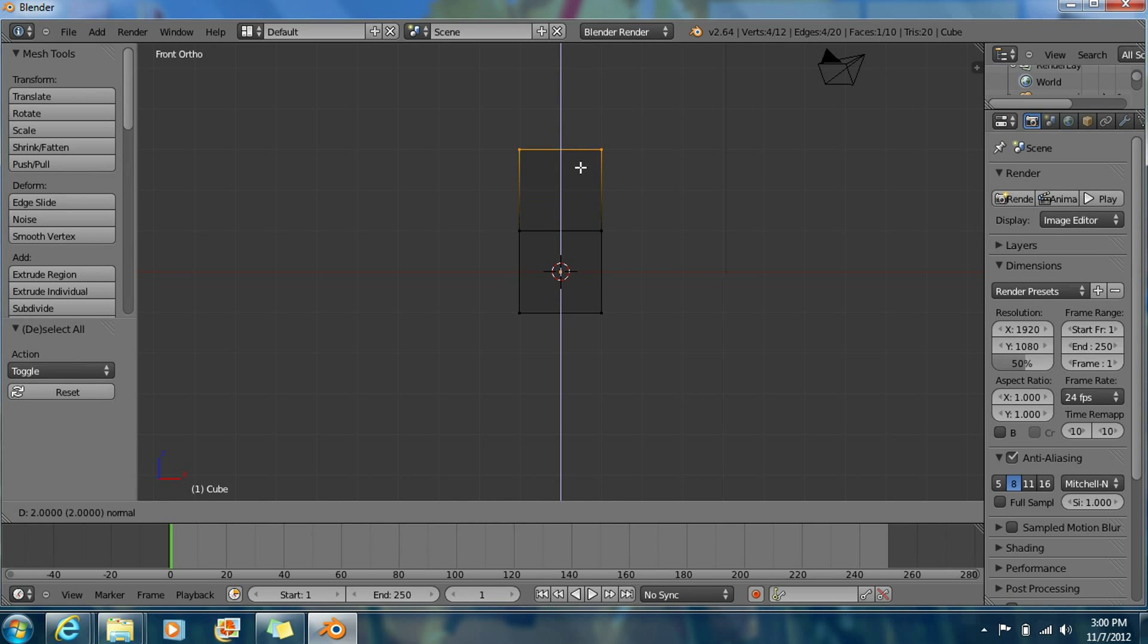
key("Return")
middle_click_drag(573, 119, 565, 154)
key("KP_1")
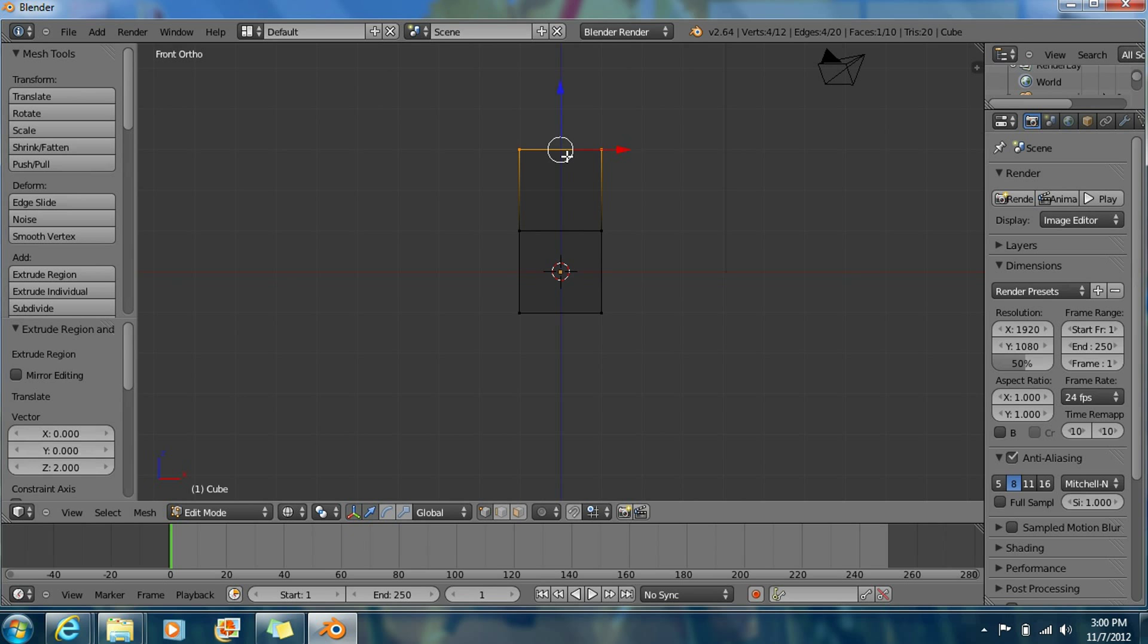
Extrude the selected top face upward by another 2 units to make a third stacked segment
key("e")
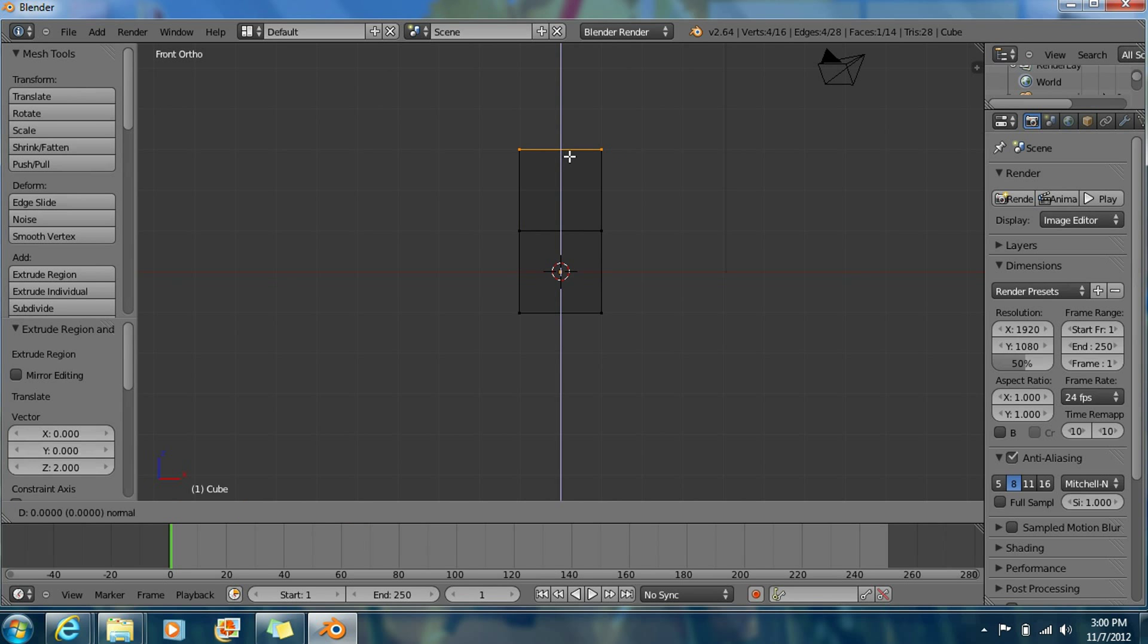
left_click(591, 79)
middle_click_drag(594, 80, 646, 165)
key("KP_1")
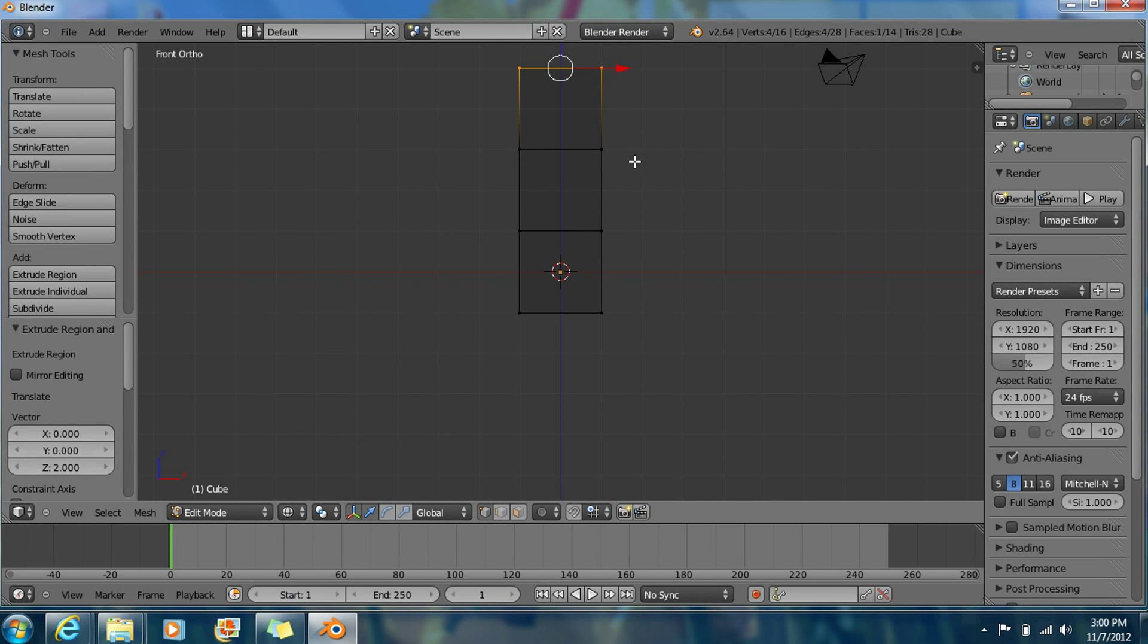
Select only the +X side of the column's topmost segment and extrude it 2 units along X
key("a")
scroll(634, 160, "down", 3)
scroll(635, 160, "up", 2)
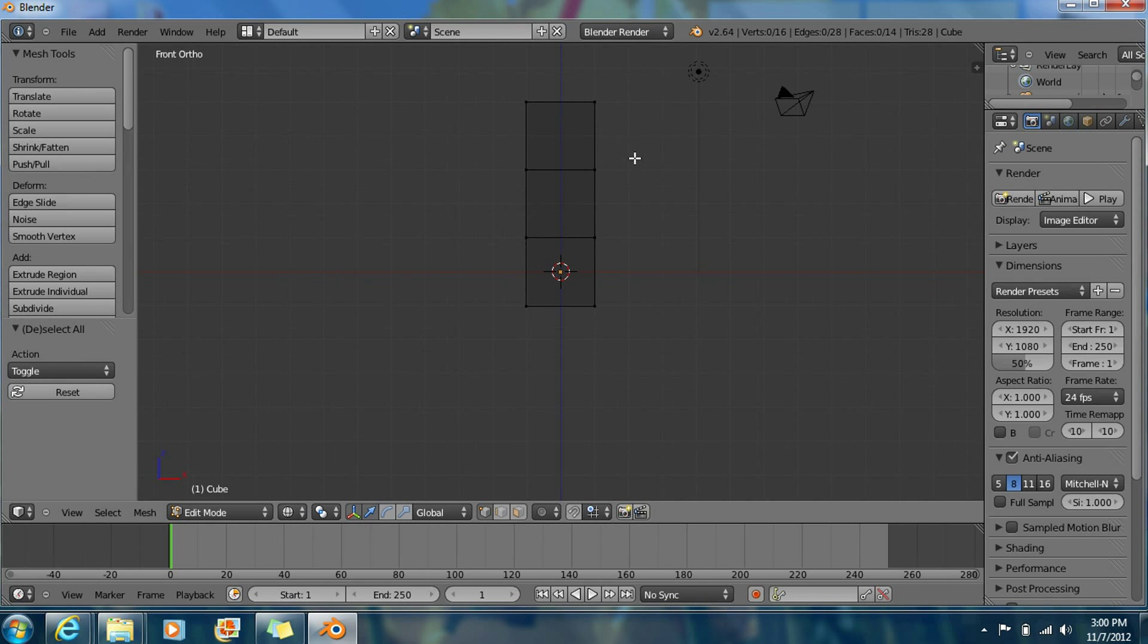
key("b")
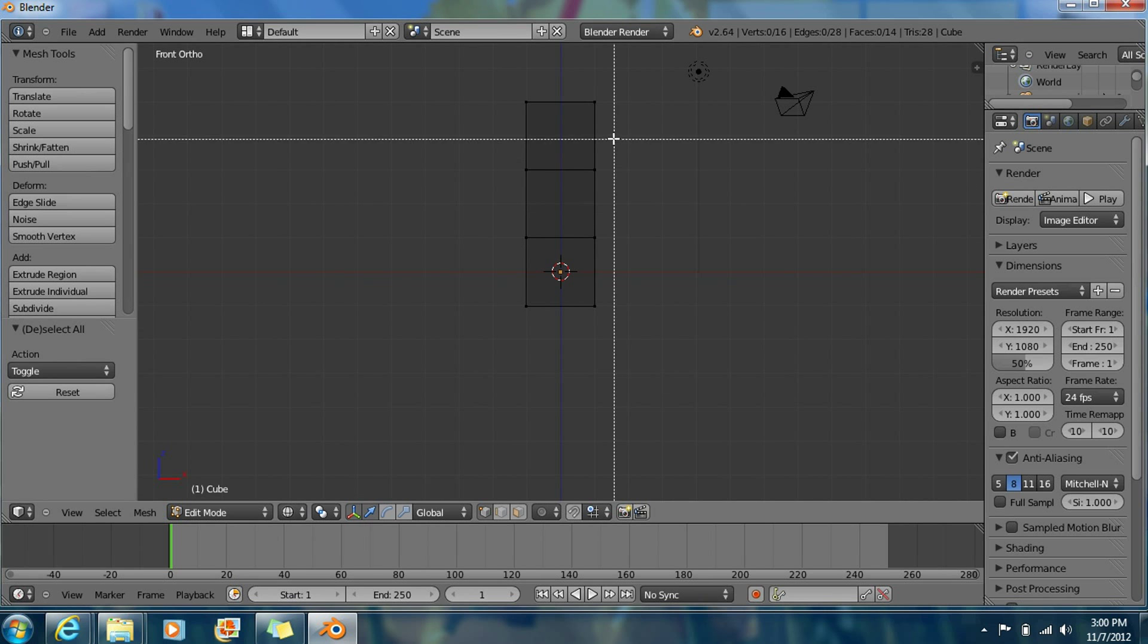
left_click_drag(586, 90, 611, 175)
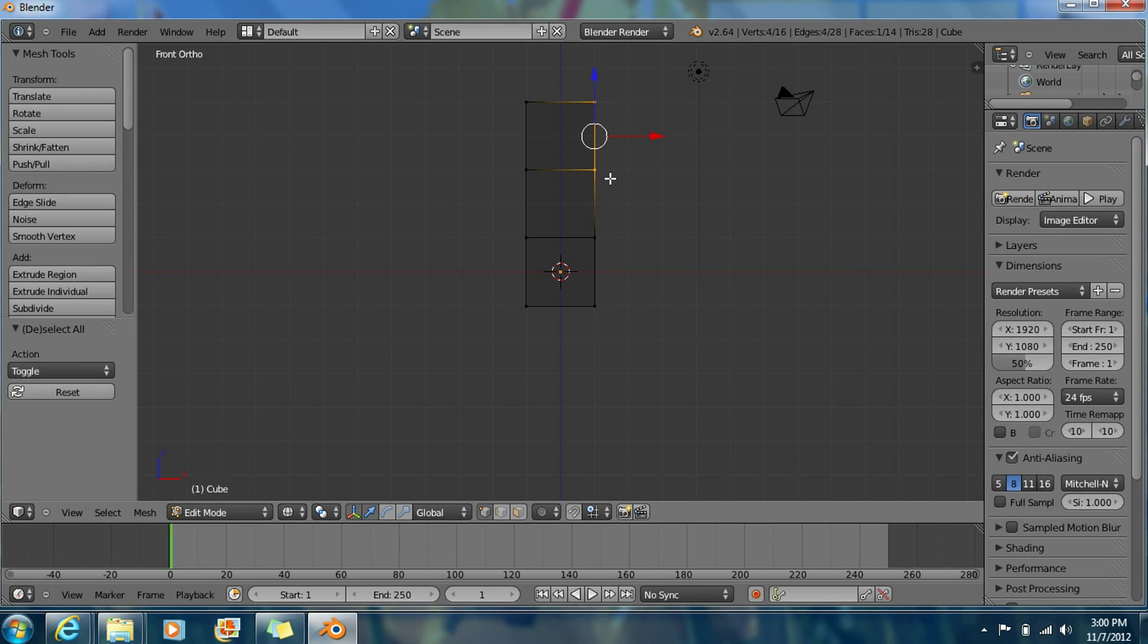
key("e")
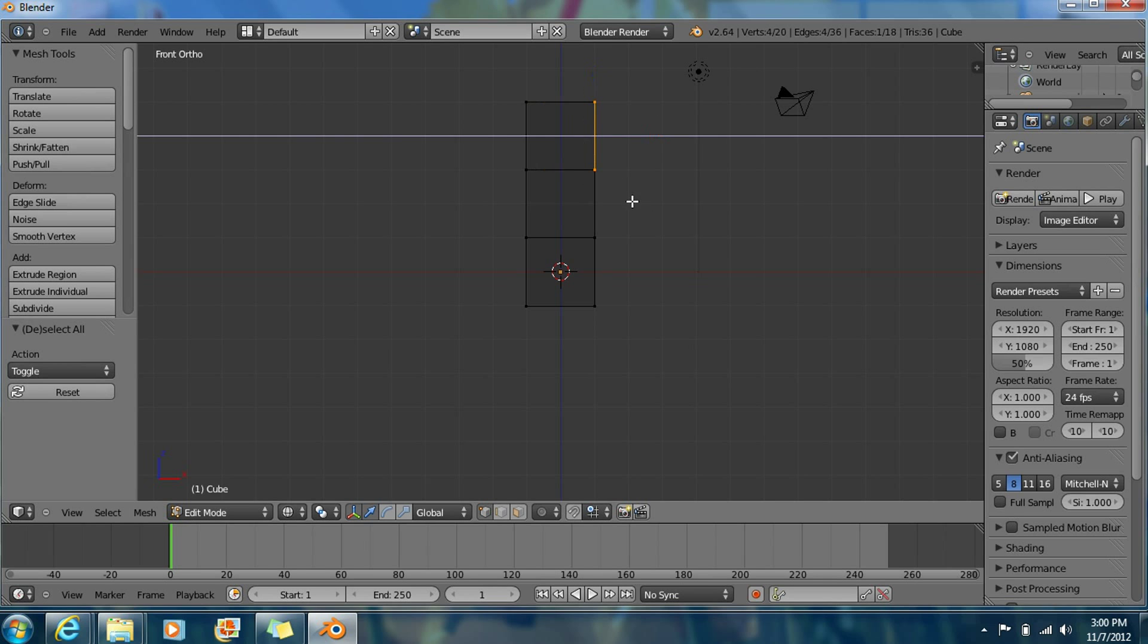
left_click(691, 196)
middle_click_drag(669, 190, 658, 137)
key("KP_1")
Extrude the end face of the horizontal arm another 2 units along X
scroll(657, 138, "down", 3)
scroll(657, 138, "up", 1)
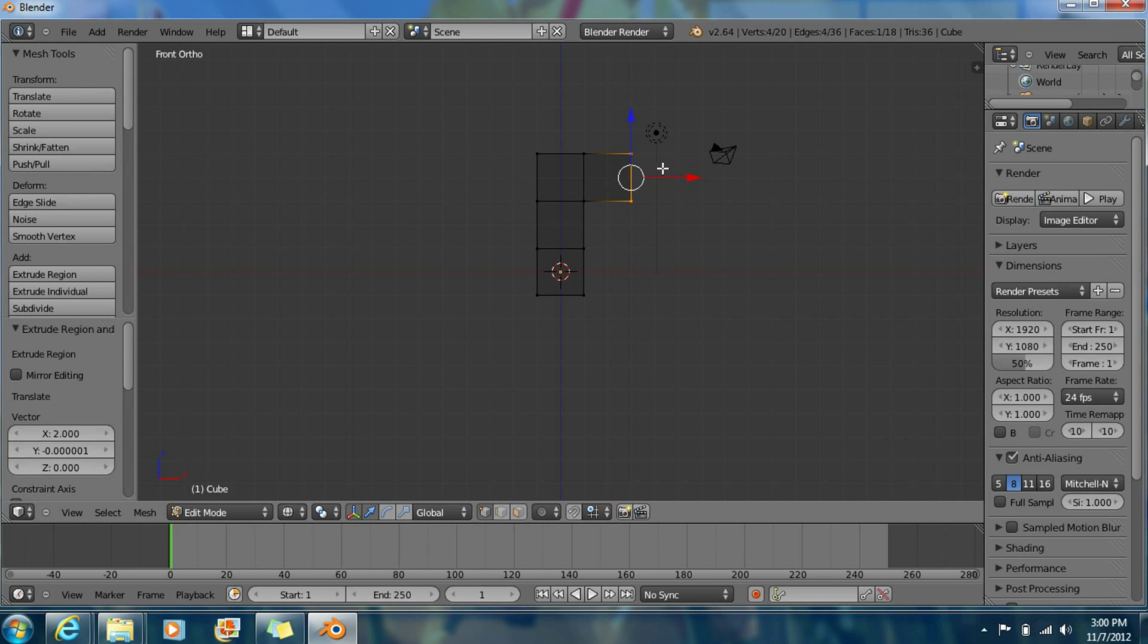
key("e")
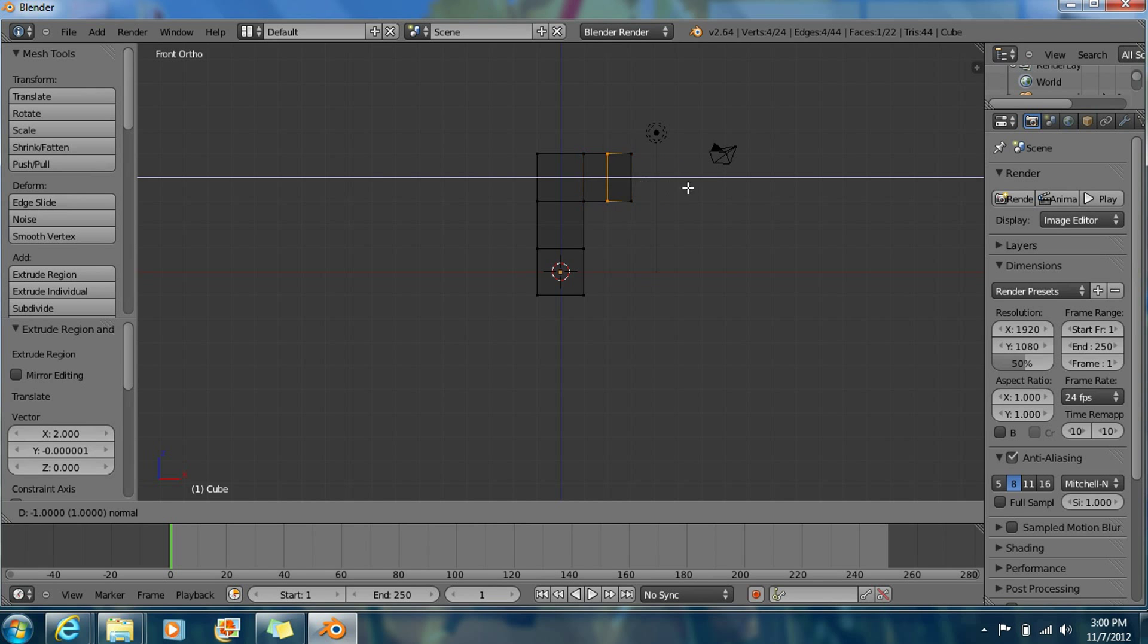
left_click(733, 191)
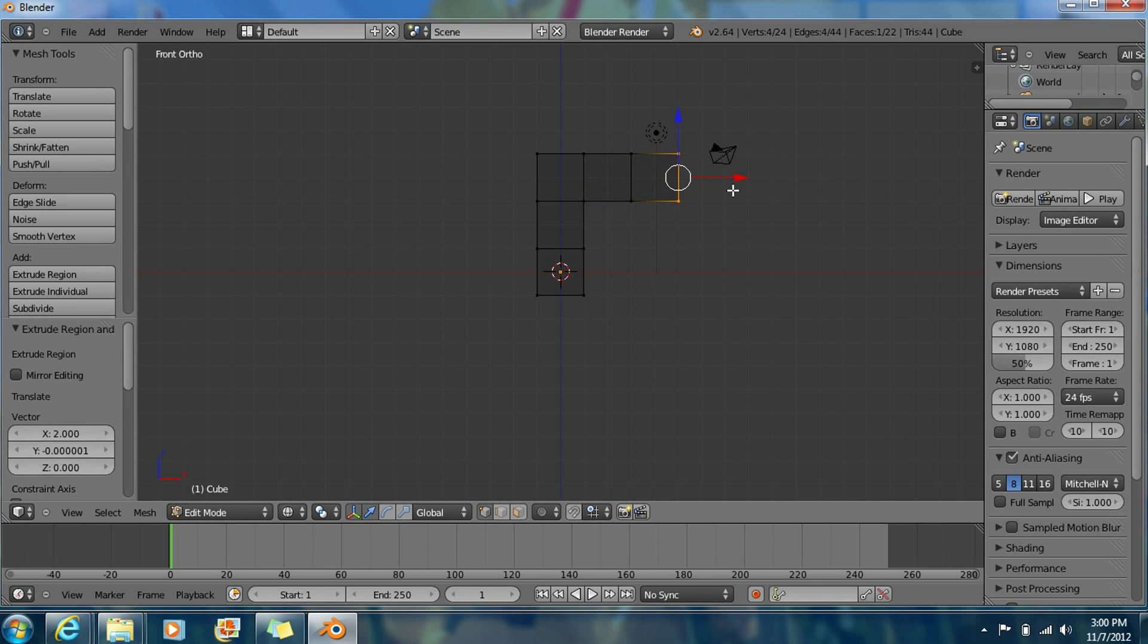
Select the underside of the arm's outermost segment and extrude it downward twice, 2 units each, to form a second leg
key("a")
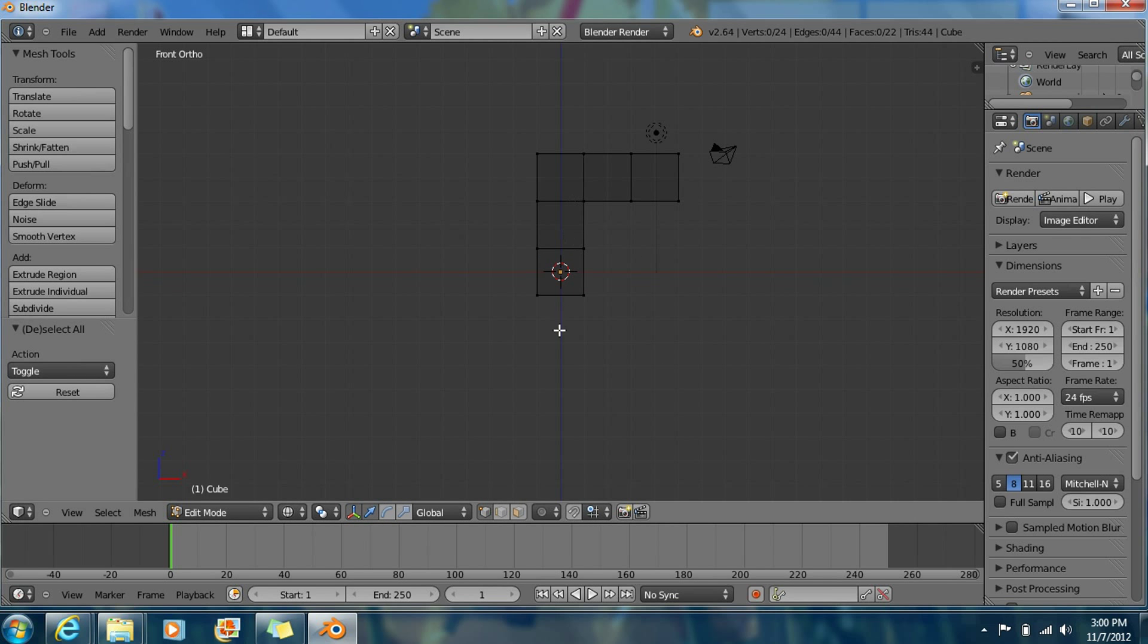
scroll(574, 141, "down", 1)
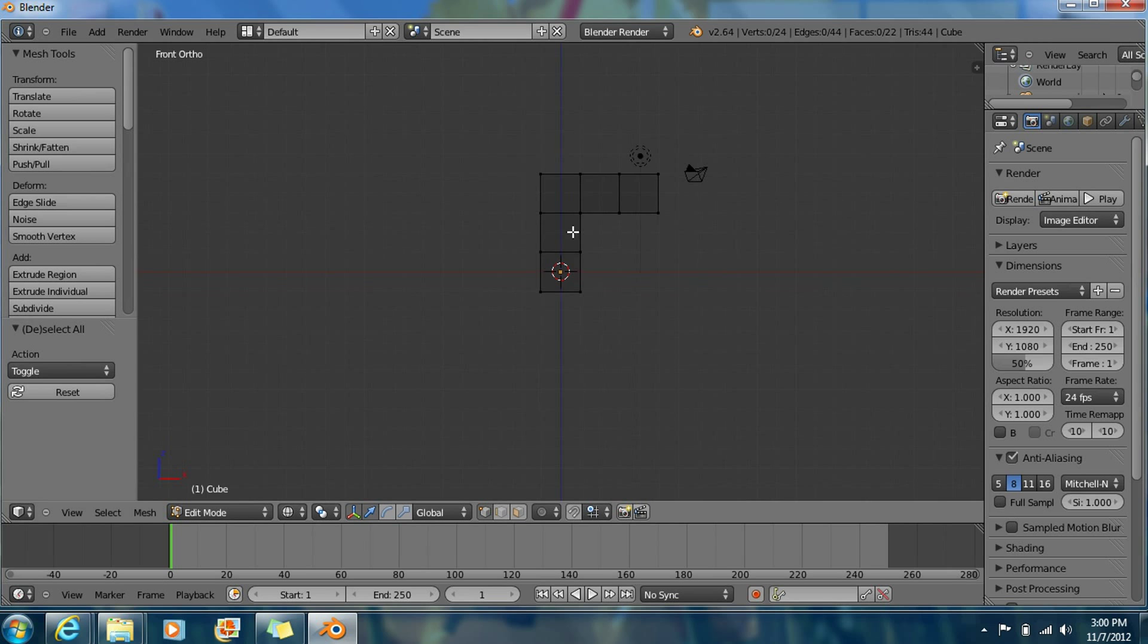
scroll(619, 200, "up", 2)
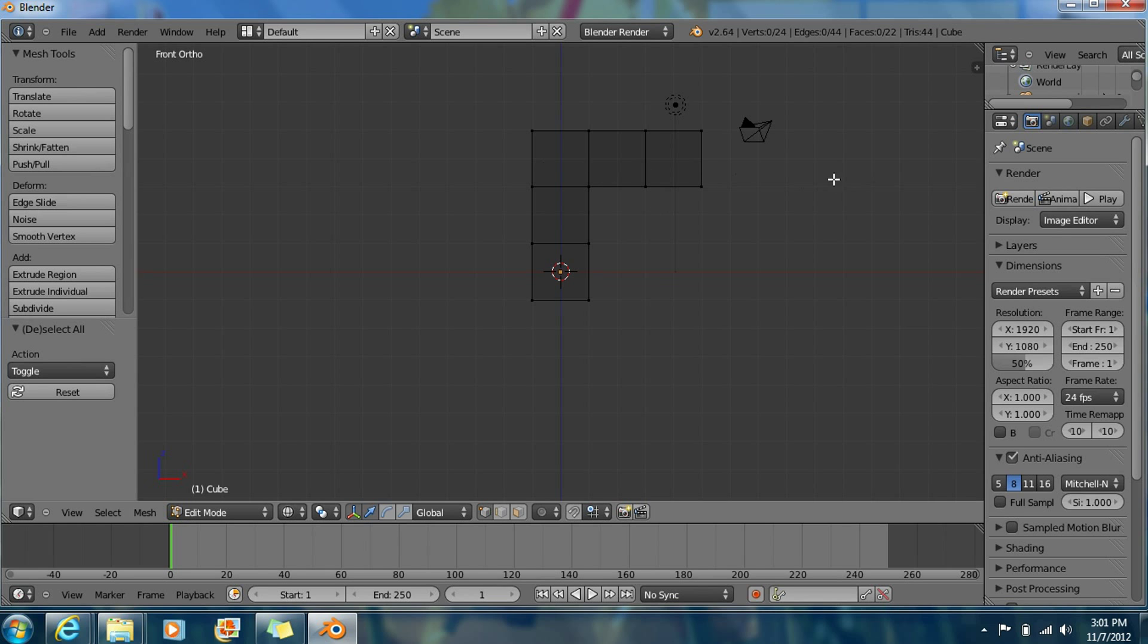
key("b")
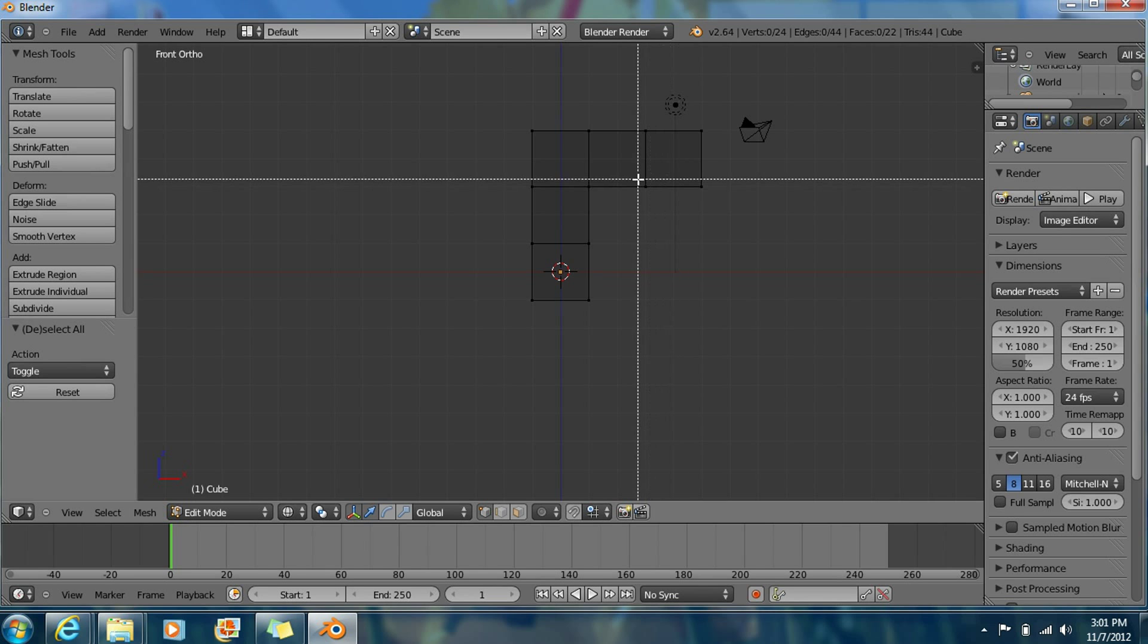
key("Escape")
left_click_drag(644, 186, 738, 201)
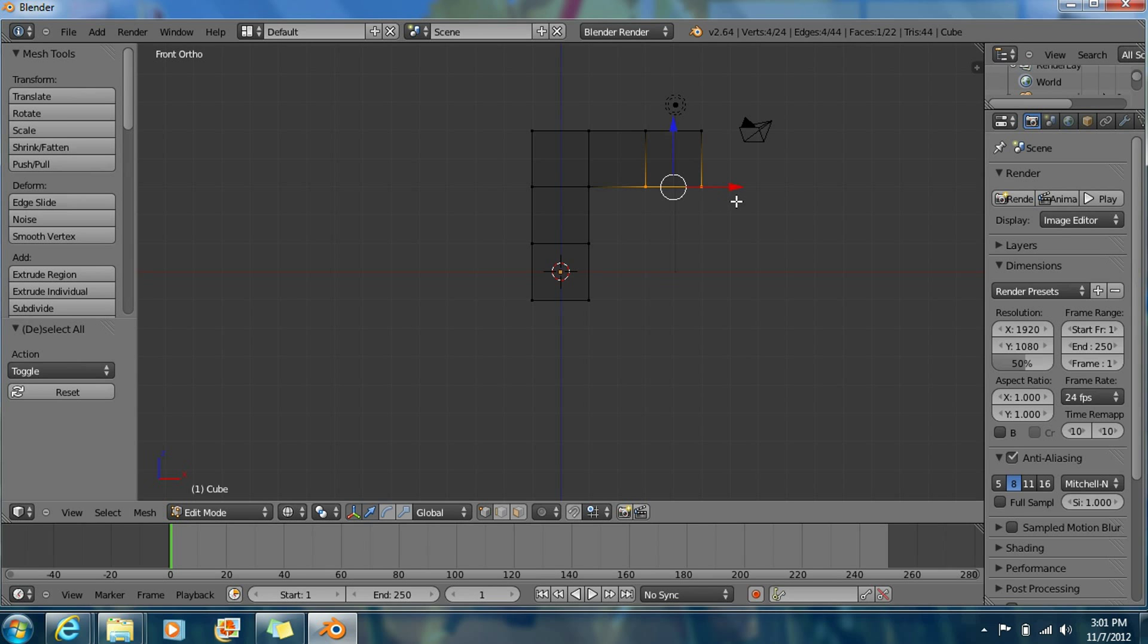
key("e")
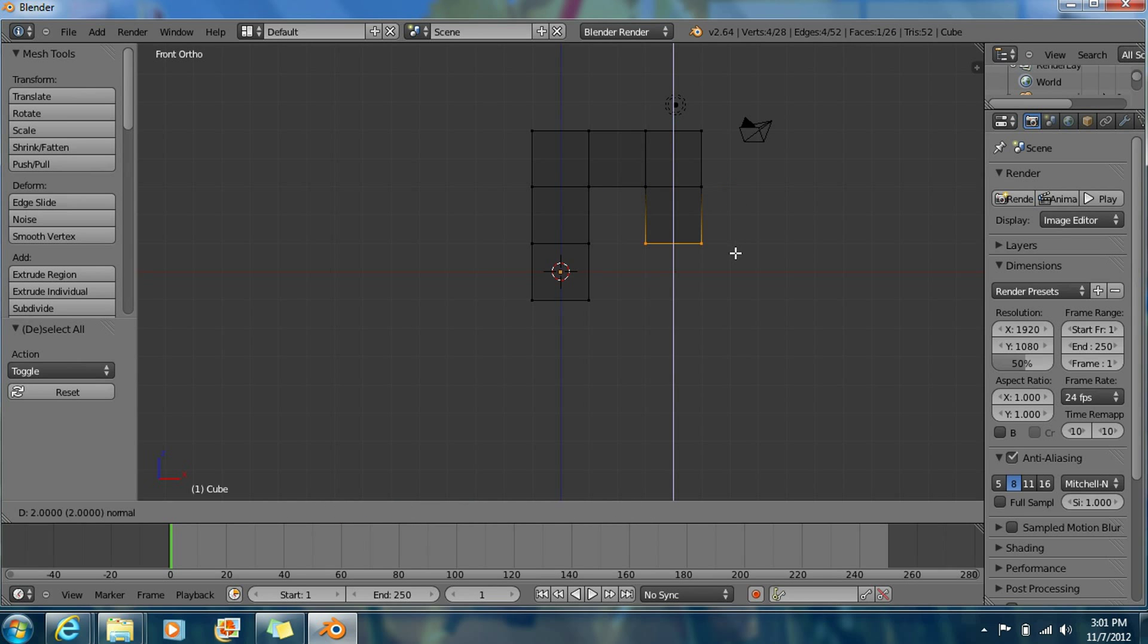
left_click(736, 262)
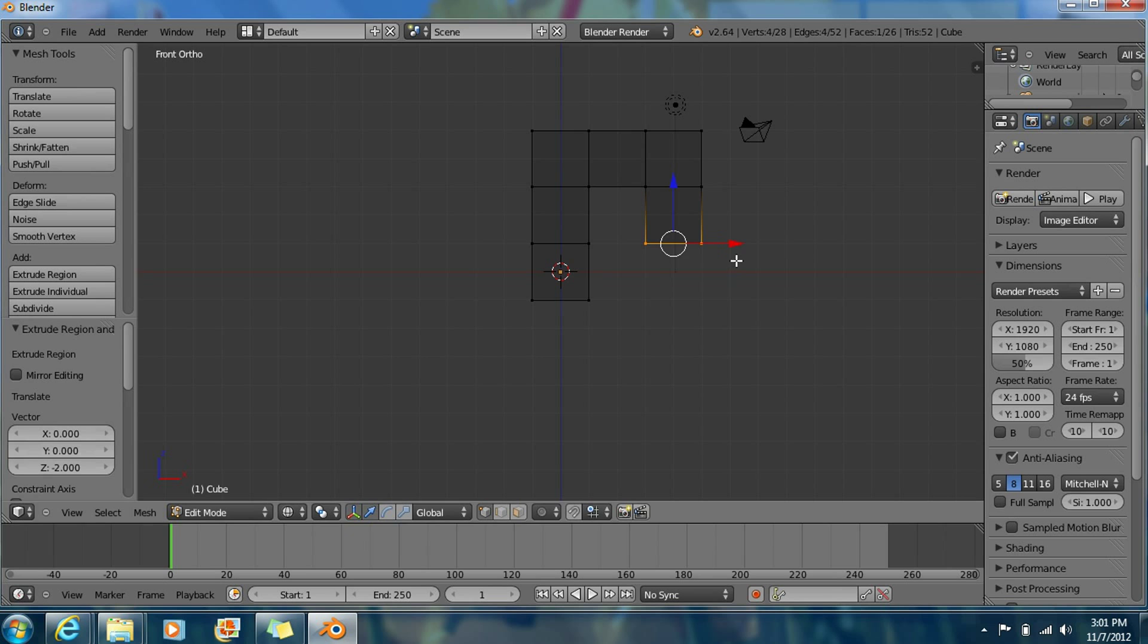
key("e")
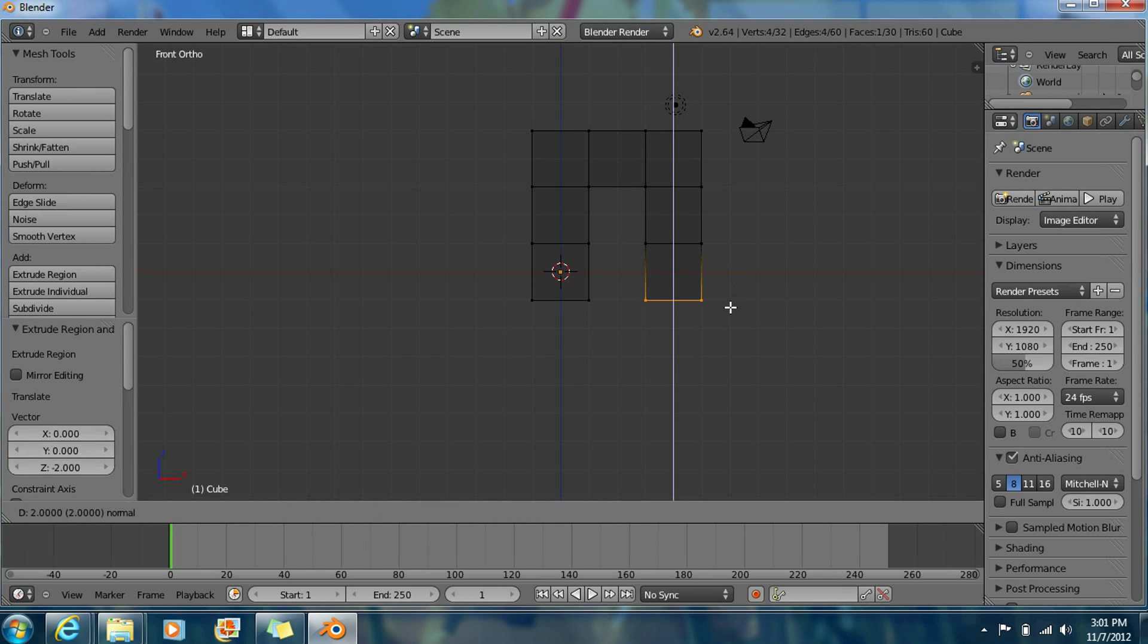
left_click(731, 303)
Select the top face of the middle segment between the two legs and extrude it upward by 2 units
scroll(707, 268, "down", 2)
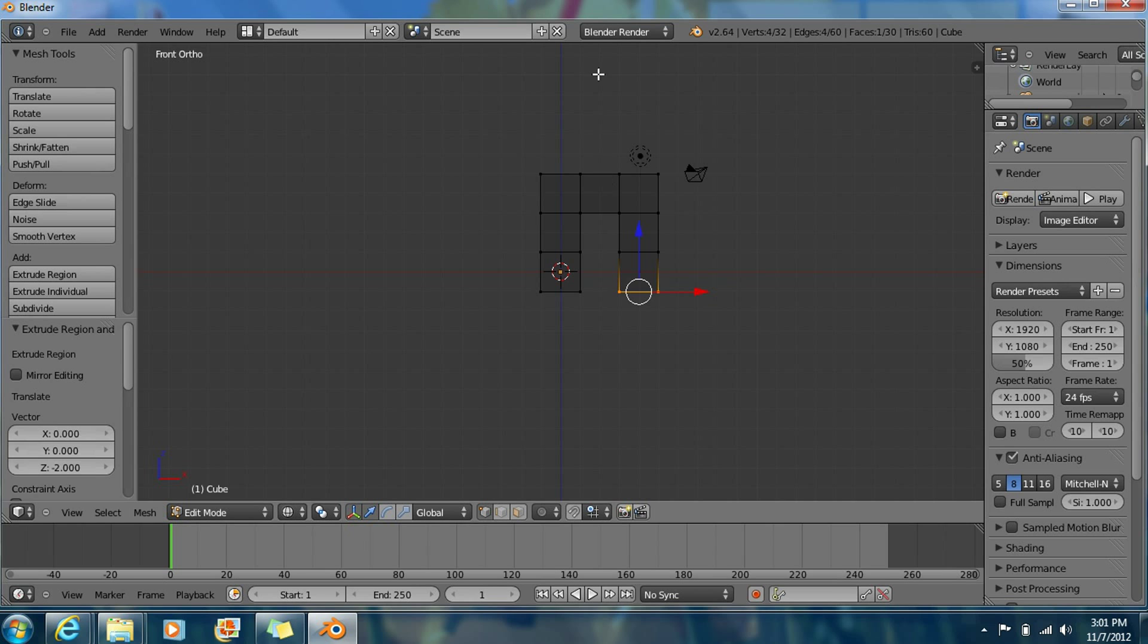
key("a")
key("b")
left_click_drag(574, 161, 629, 182)
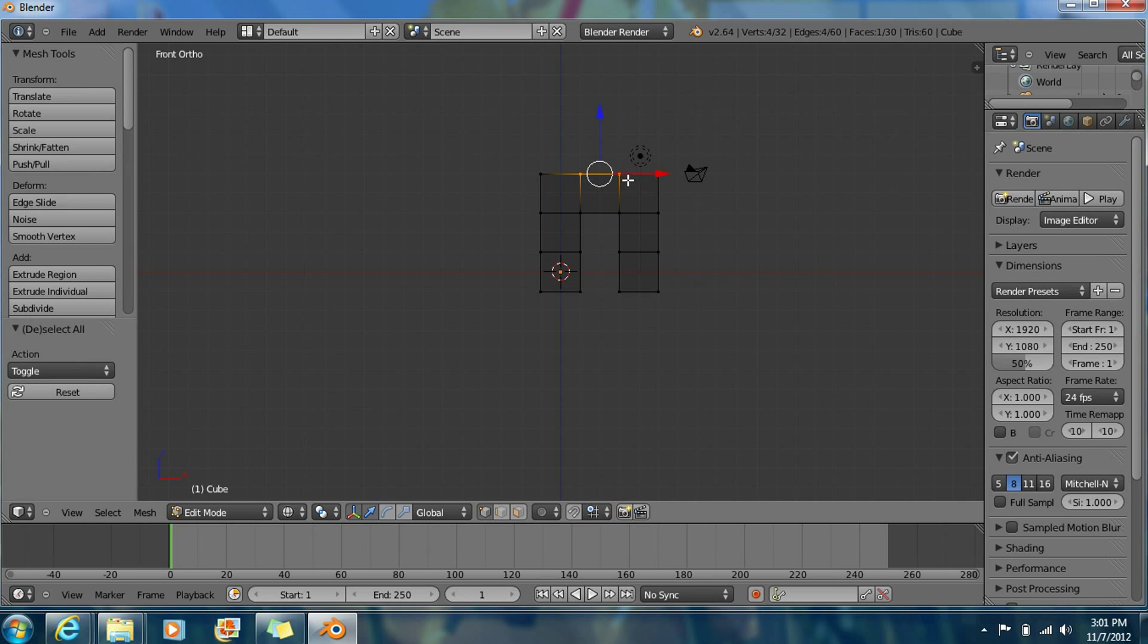
key("e")
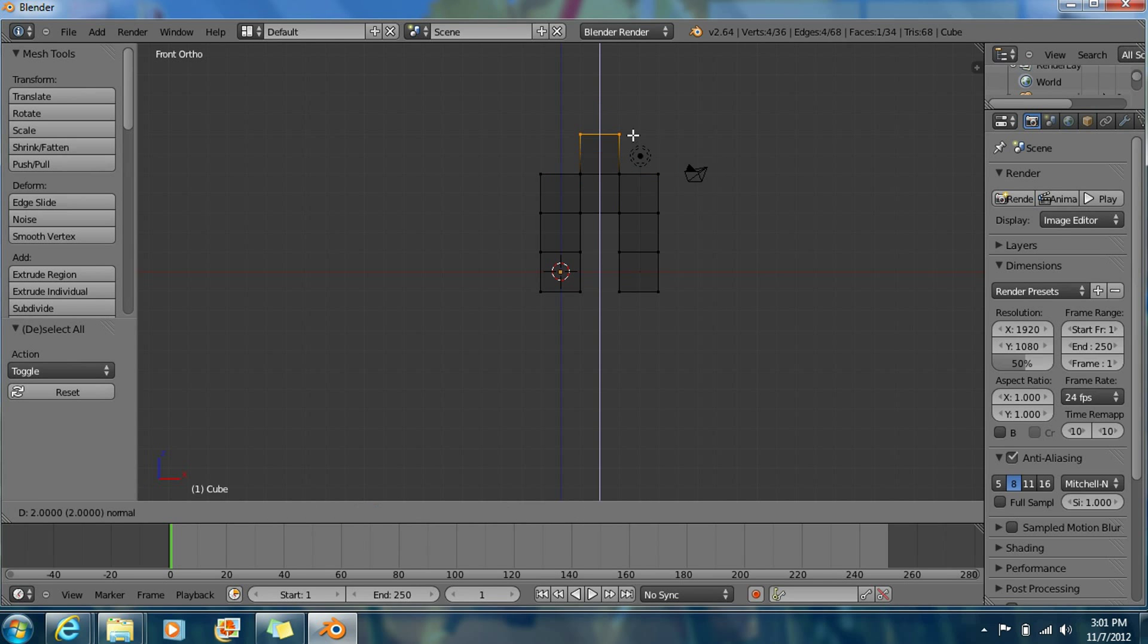
left_click(634, 134)
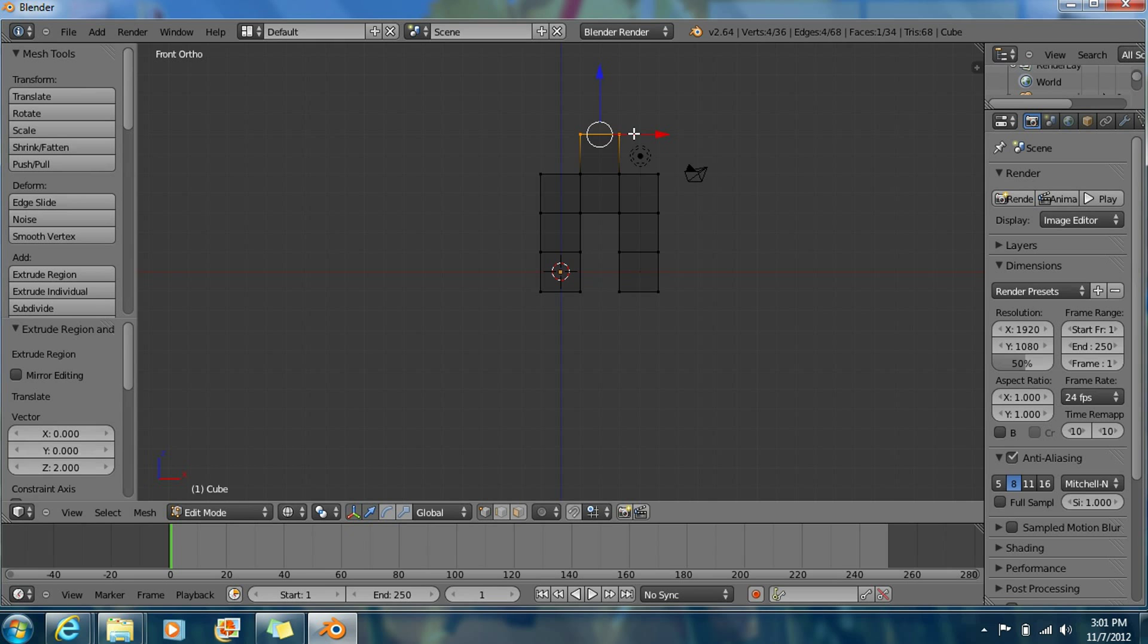
Extrude the selected top face of the central column upward two more times, 2 units each, for the torso and head
key("e")
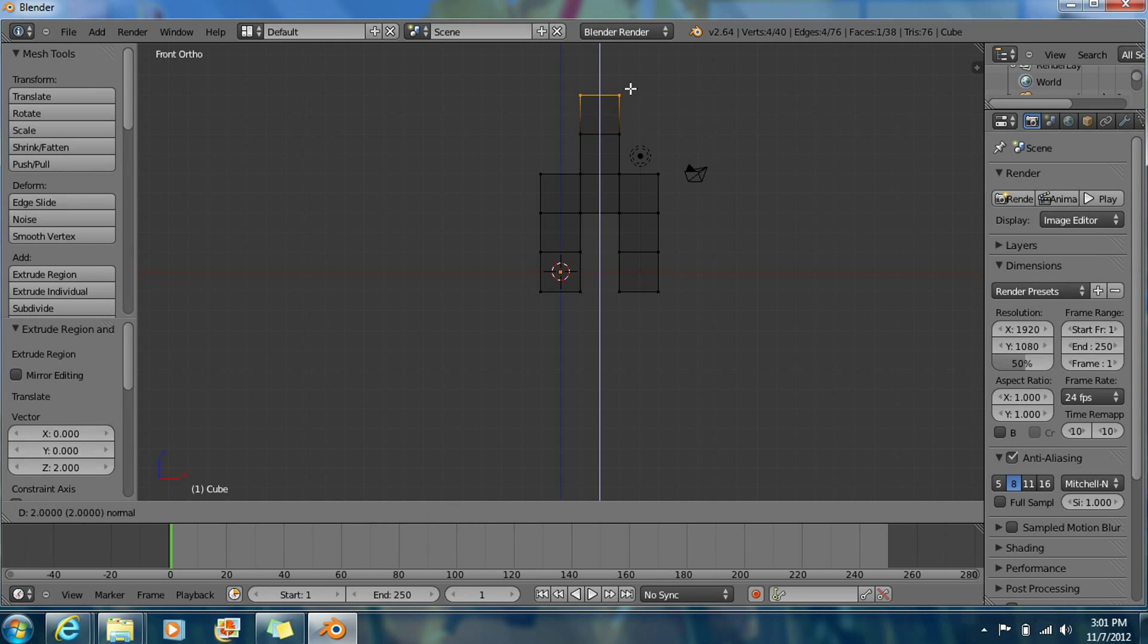
left_click(629, 90)
key("e")
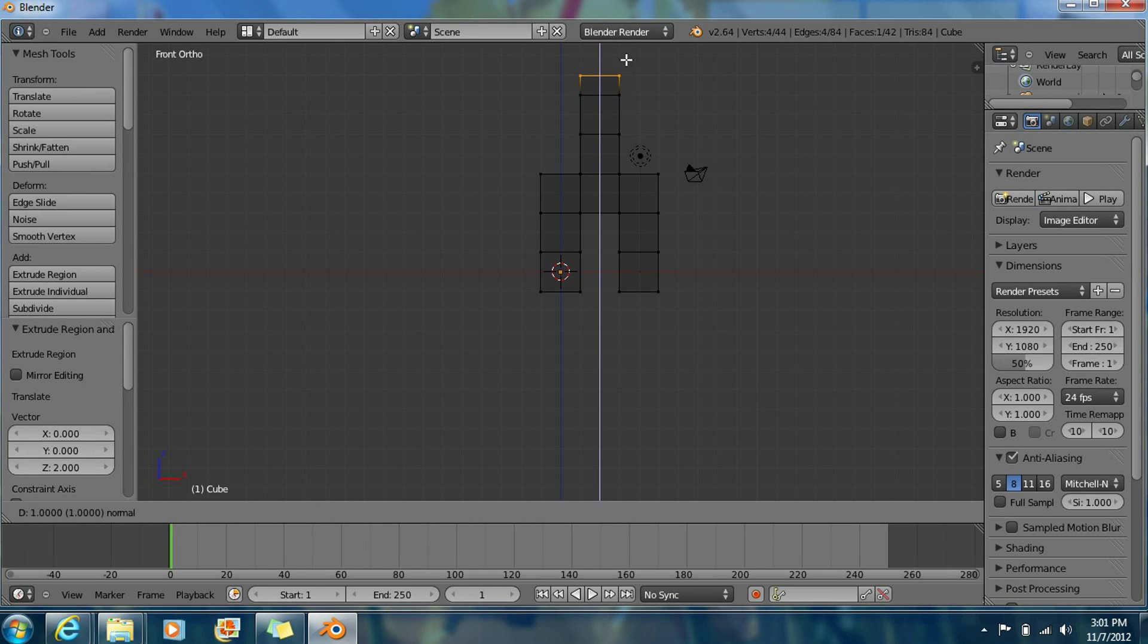
left_click(628, 57)
middle_click_drag(673, 96, 620, 95)
middle_click_drag(588, 185, 601, 109)
middle_click_drag(601, 200, 589, 213)
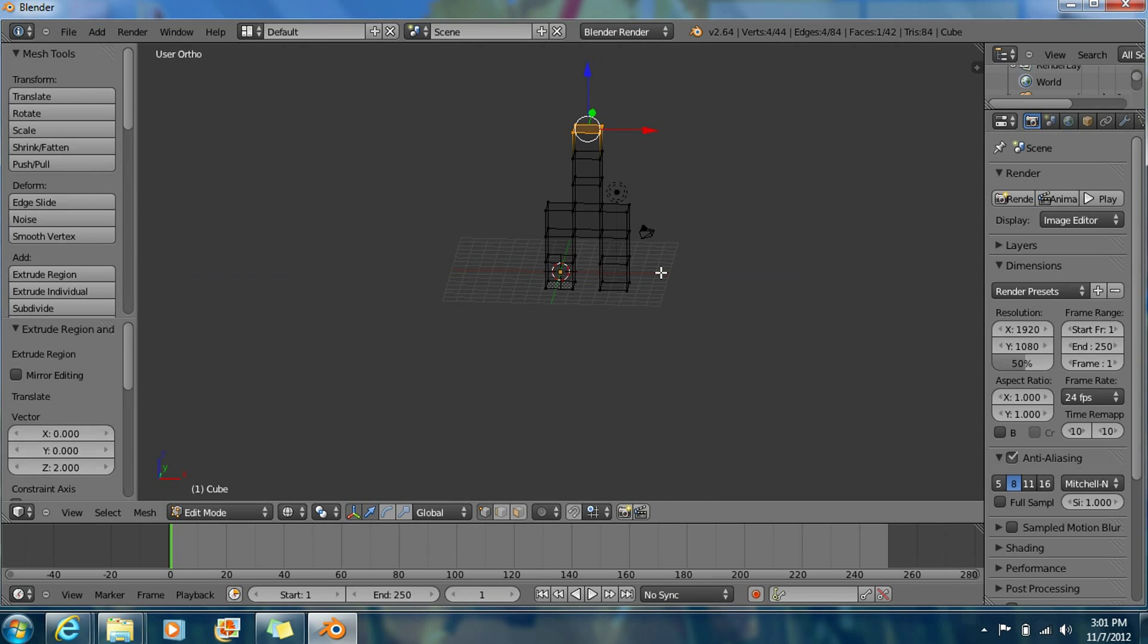
key("KP_1")
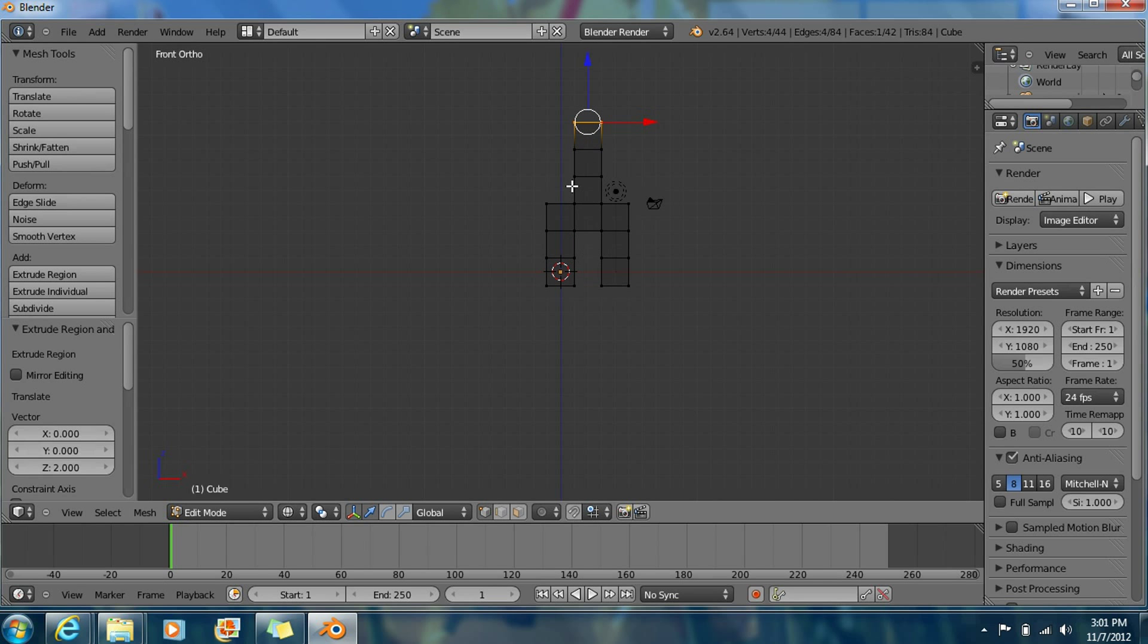
Select only the -X side of the segment just below the head and extrude it outward twice, 2 units each, to form an arm
key("a")
scroll(593, 165, "up", 4)
mouse_move(621, 161)
middle_mouse_down()
mouse_move(626, 187)
mouse_move(616, 158)
middle_mouse_up()
key("KP_1")
scroll(616, 160, "down", 3)
key("b")
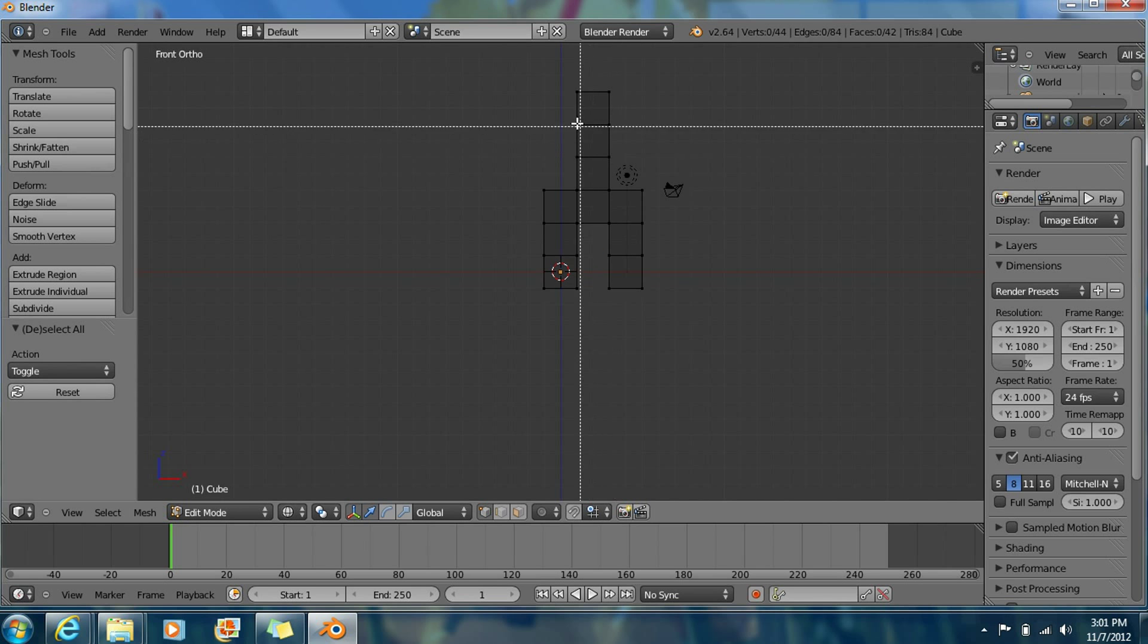
left_click_drag(571, 115, 581, 163)
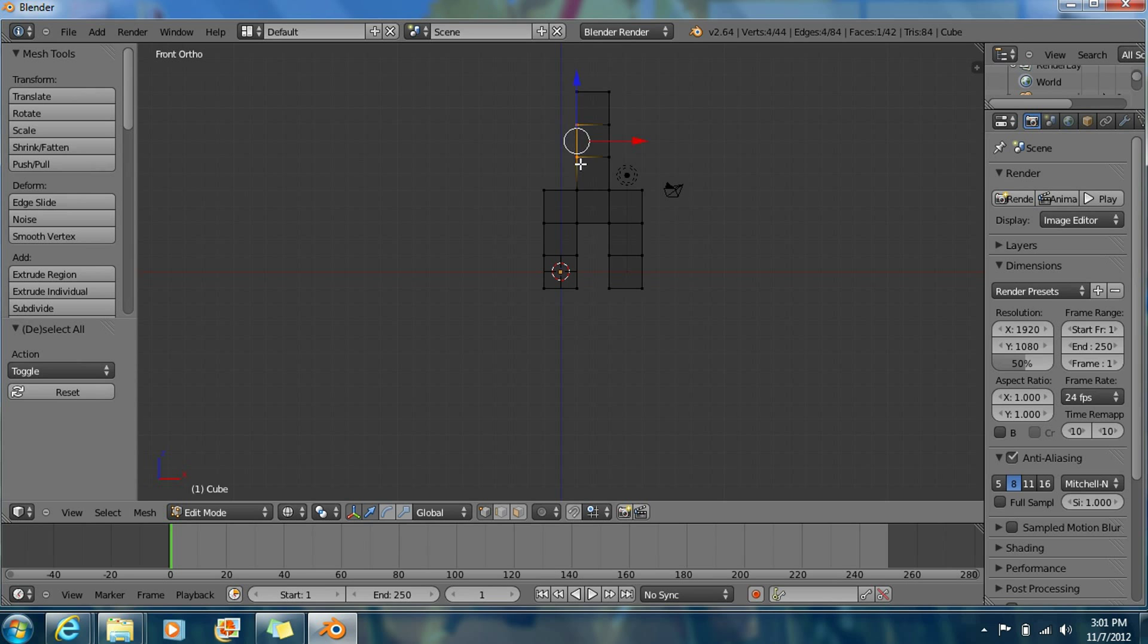
key("e")
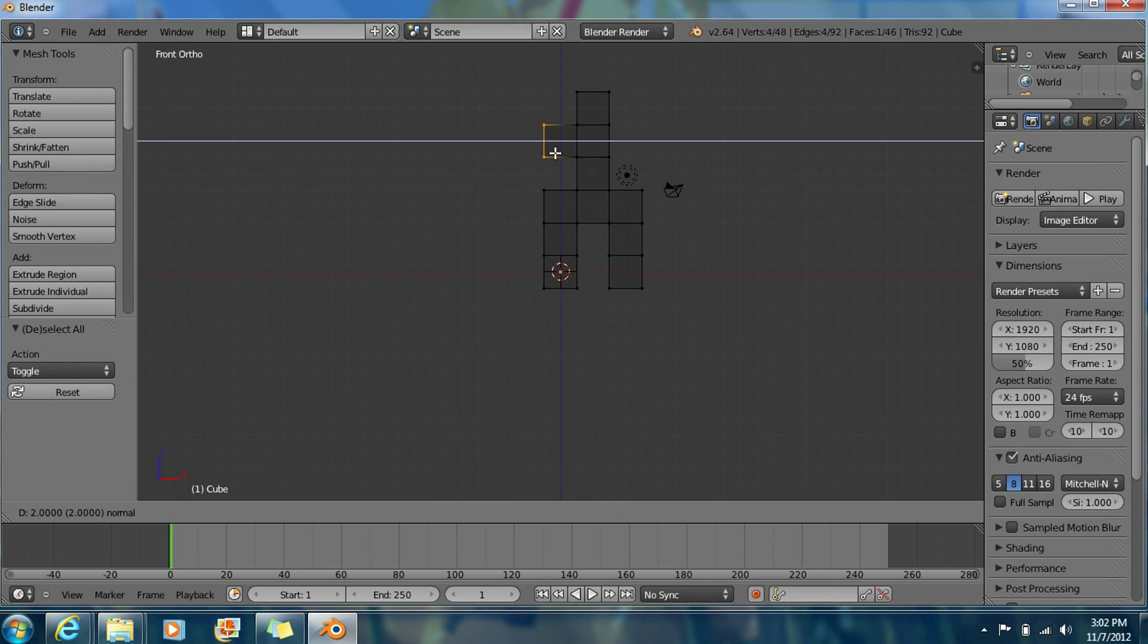
left_click(555, 153)
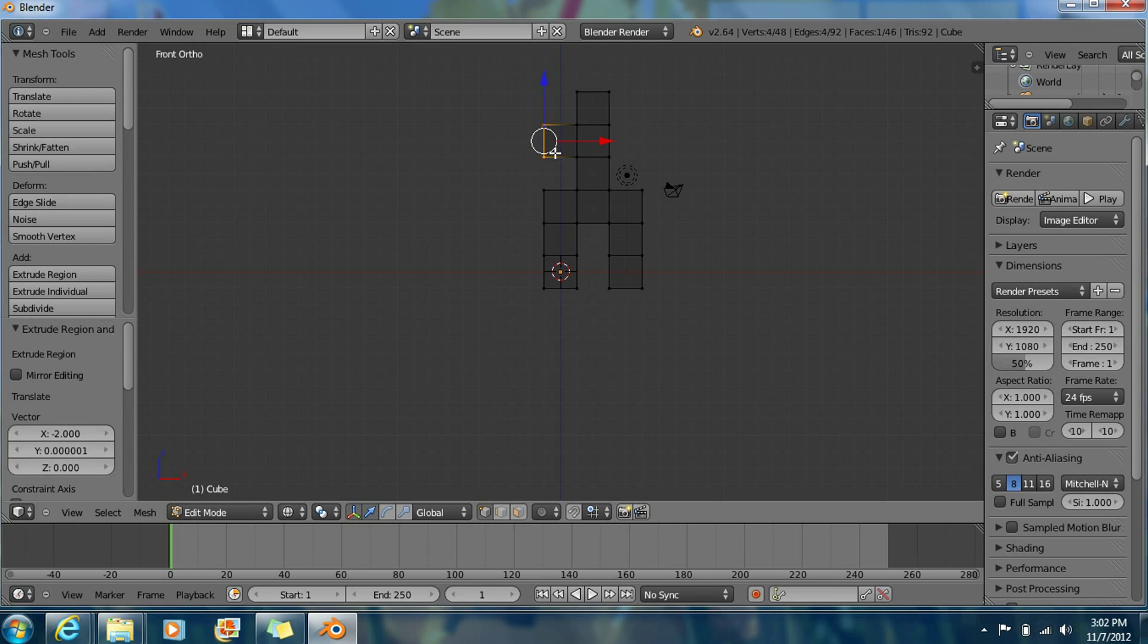
key("e")
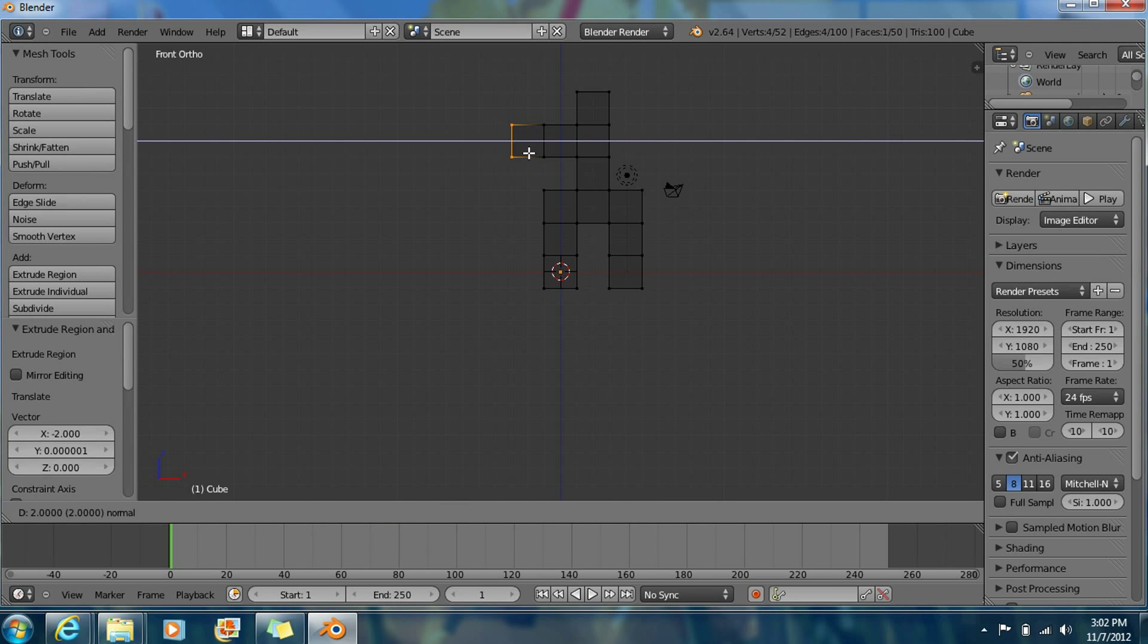
left_click(528, 153)
key("a")
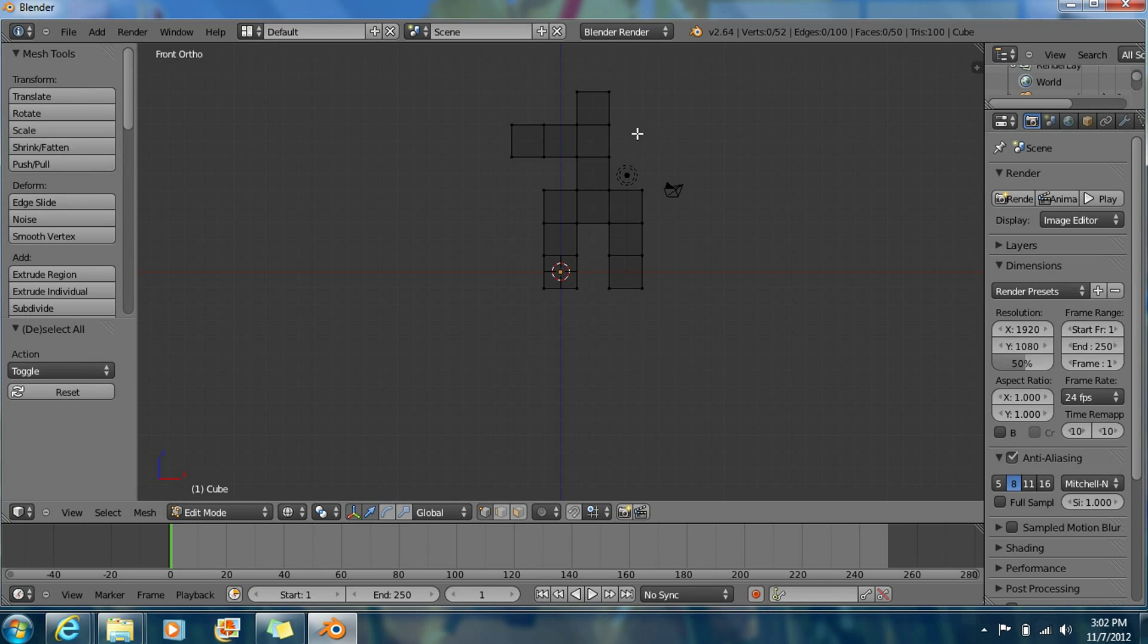
Select the +X side of the same upper torso segment and extrude it outward twice, 2 units each, for the opposite arm
key("b")
left_click_drag(604, 121, 615, 162)
key("e")
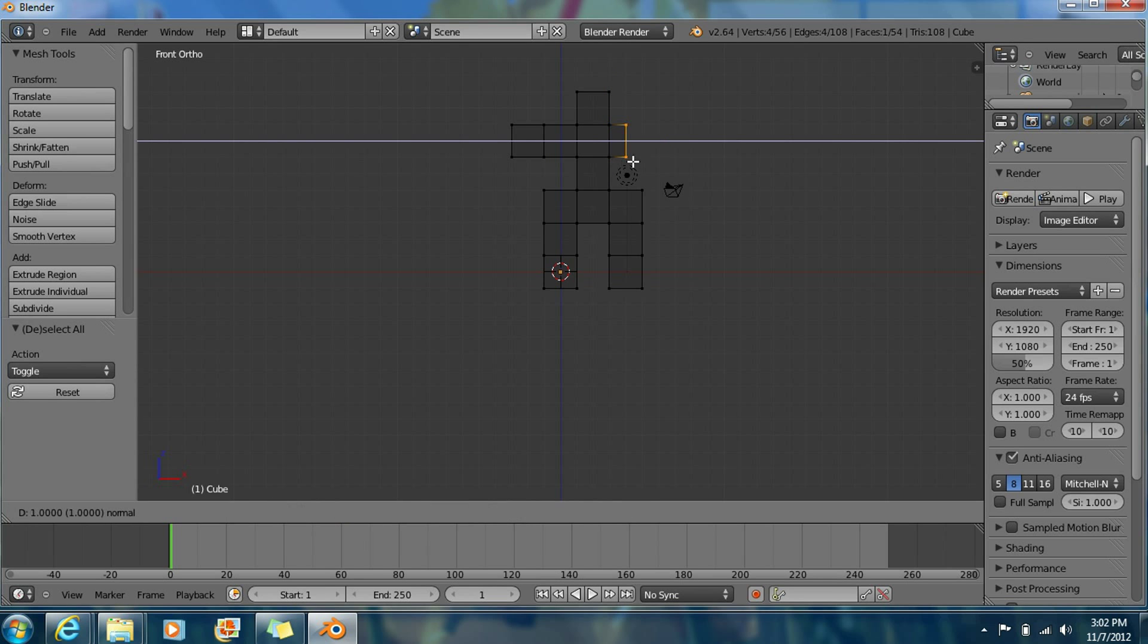
left_click(644, 163)
key("e")
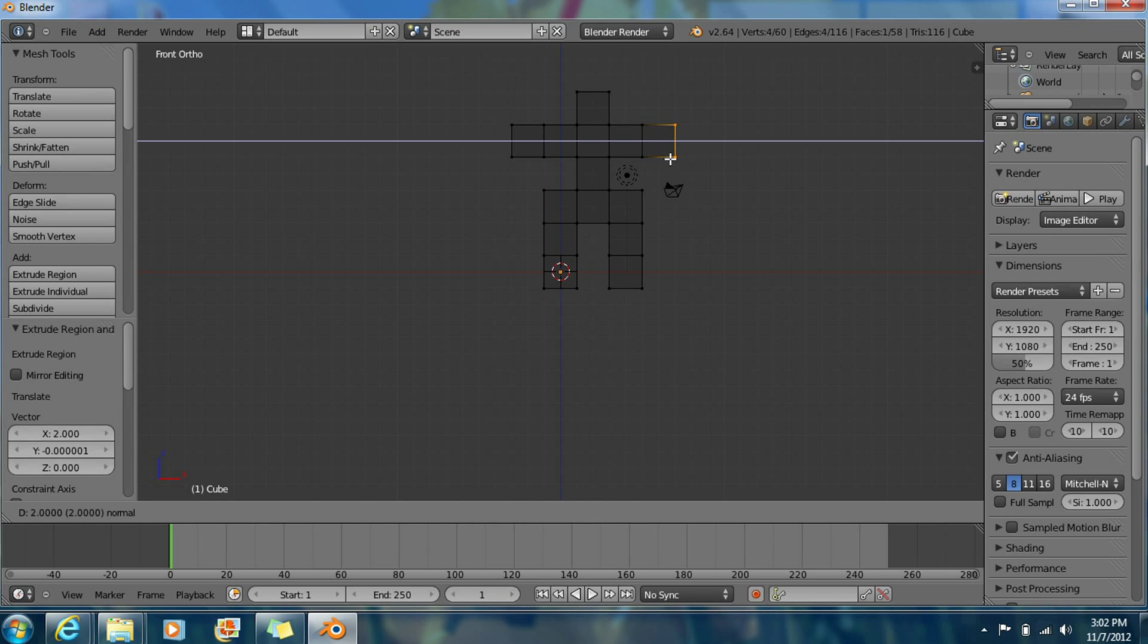
left_click(671, 158)
key("a")
Add two loop cuts around the figure's whole outline, dividing its depth into three
scroll(666, 159, "down", 1)
scroll(668, 160, "up", 1)
middle_click_drag(674, 166, 582, 123)
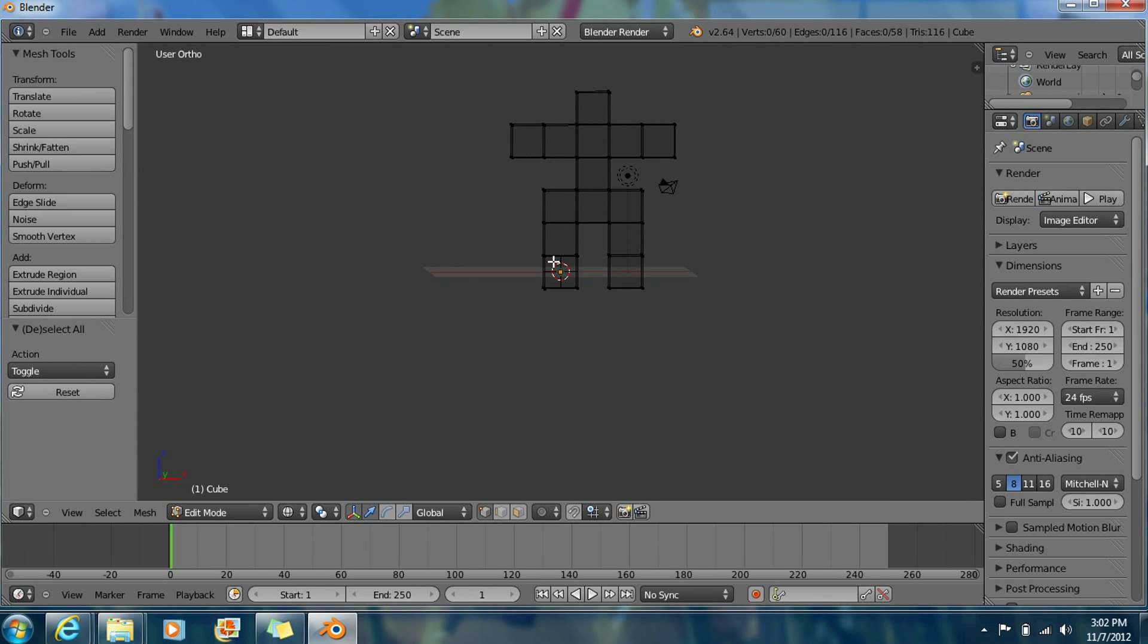
key("KP_1")
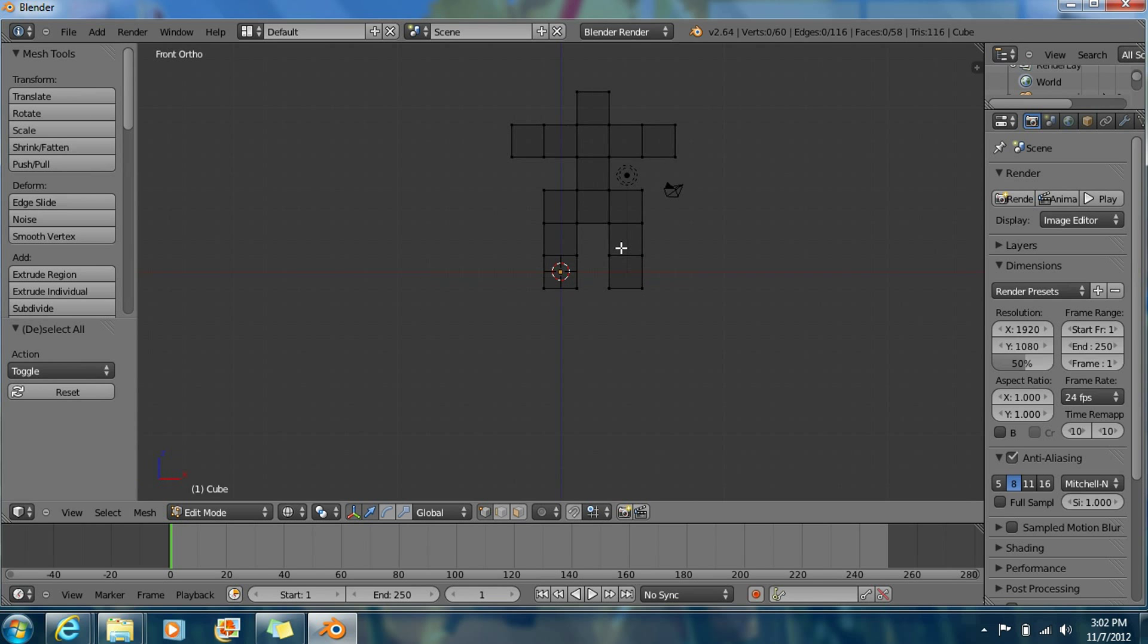
middle_click_drag(633, 183, 640, 146)
key("KP_1")
key("ctrl+r")
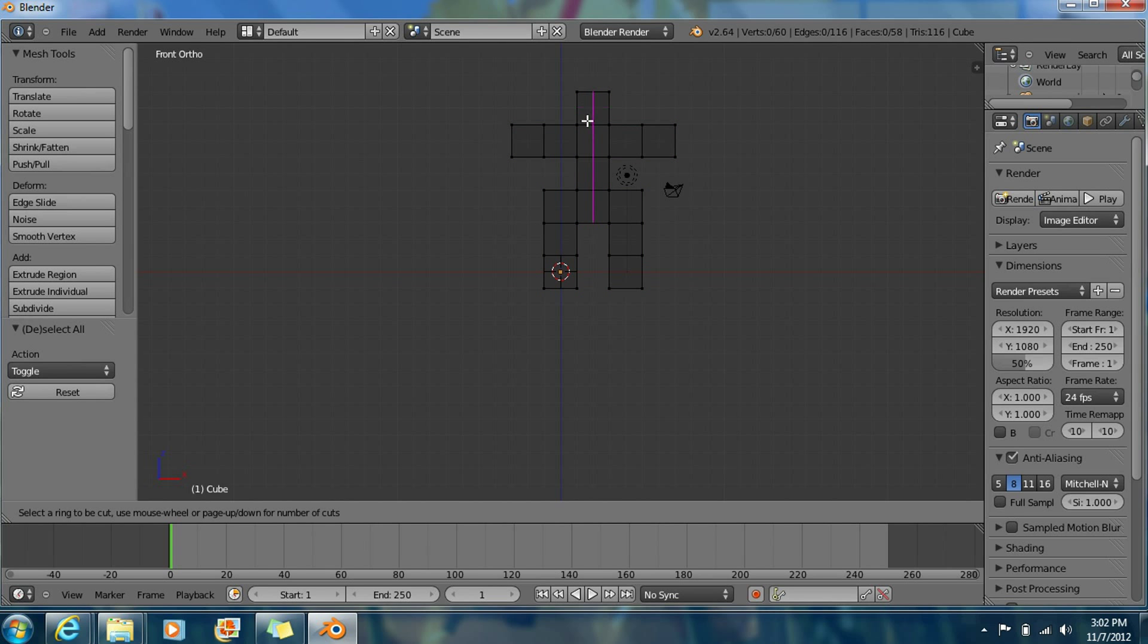
scroll(586, 165, "up", 1)
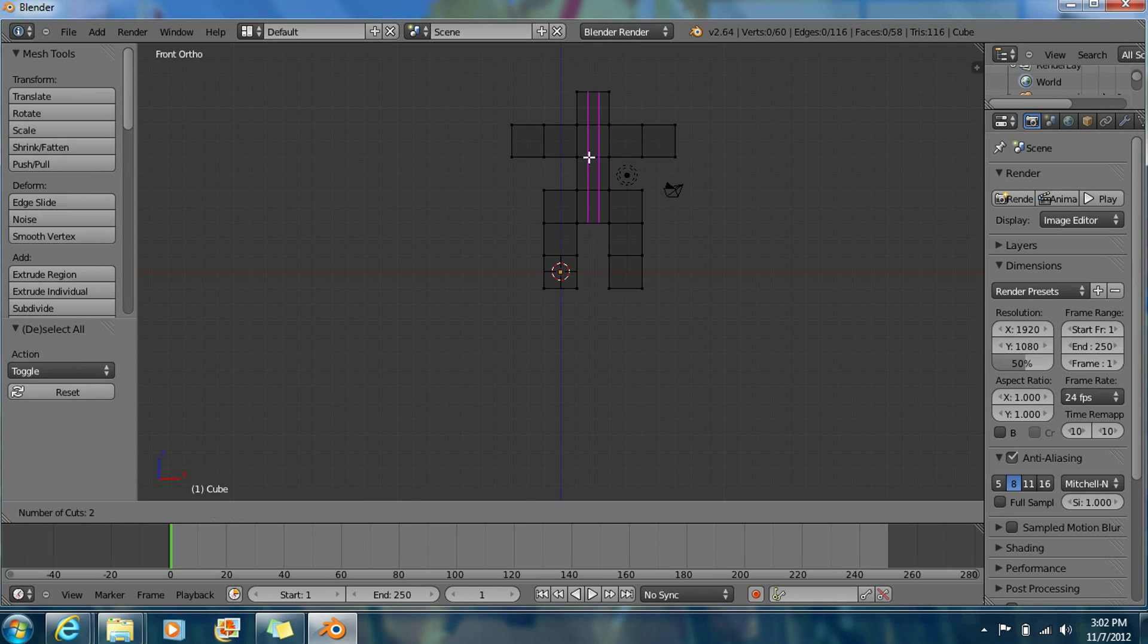
left_click(701, 166)
key("a")
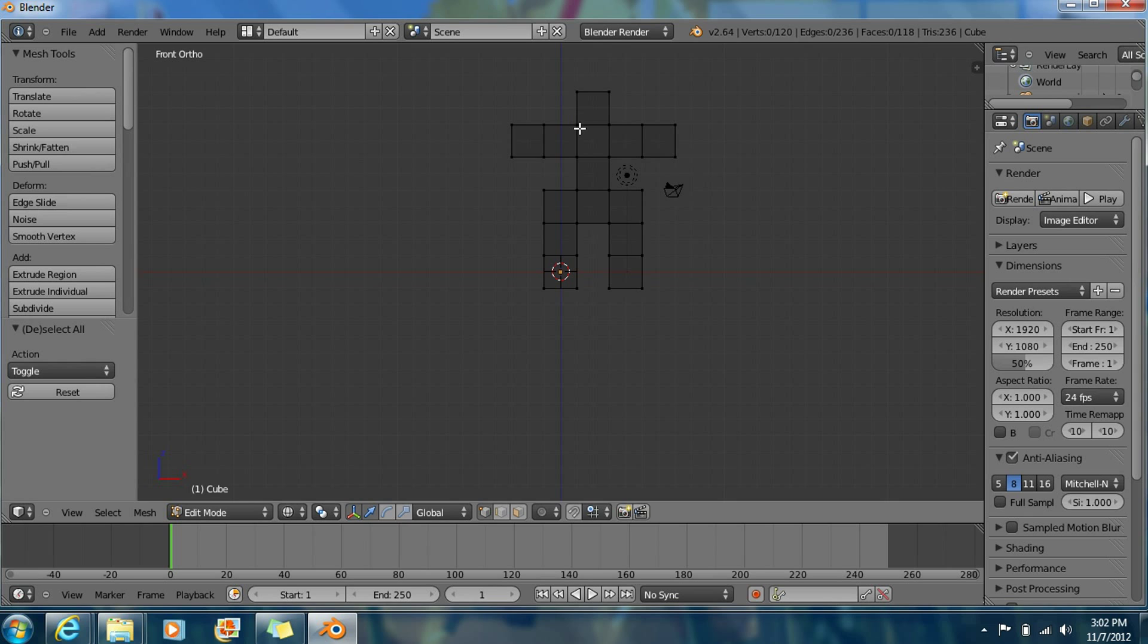
Add a loop cut around the head, slide it down to the head's base and scale it to about 0.81 to narrow the neck
key("ctrl+r")
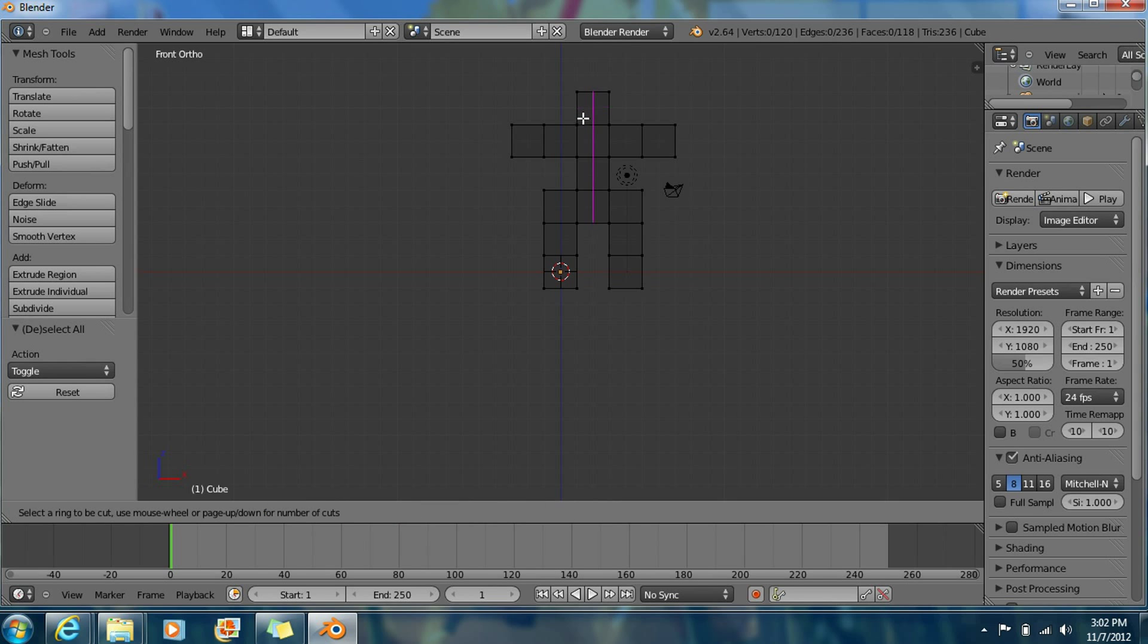
left_click(583, 115)
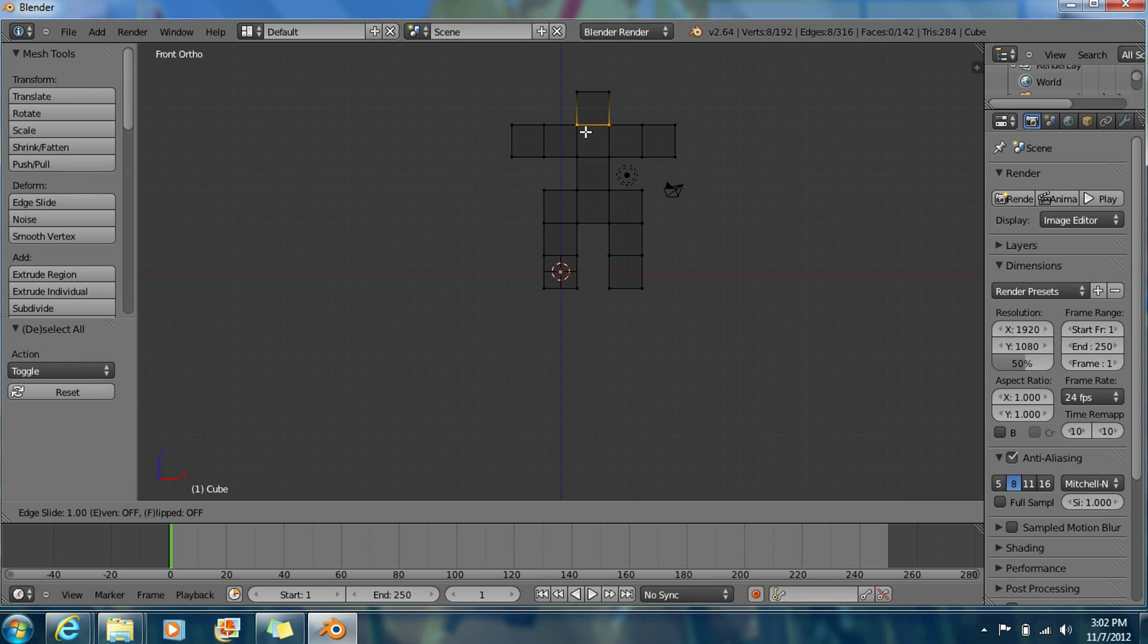
left_click(586, 132)
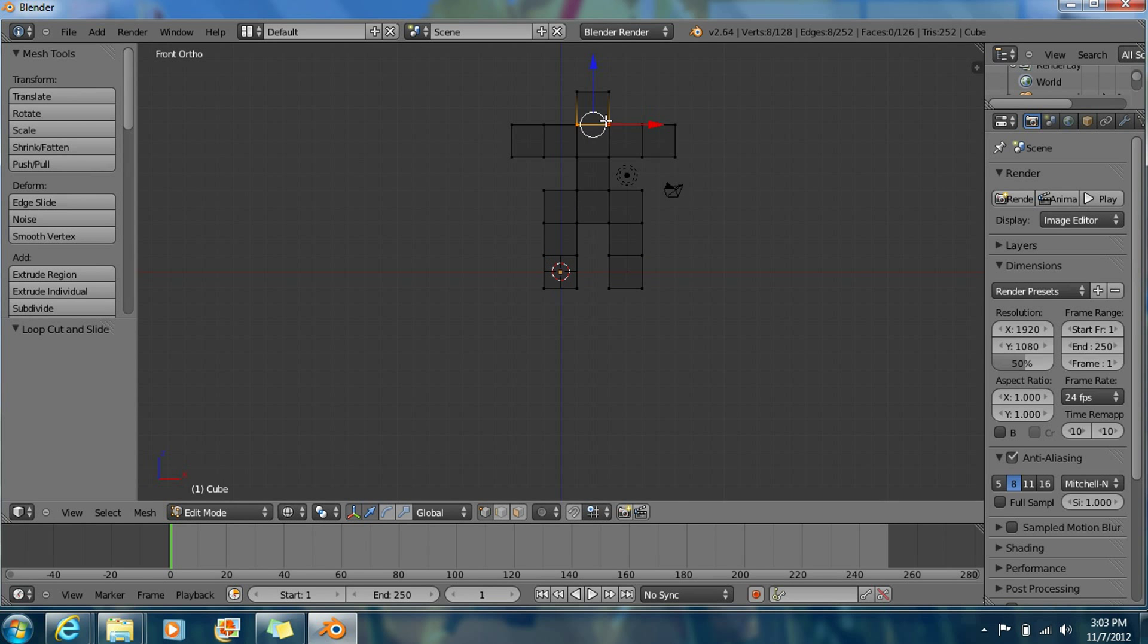
key("s")
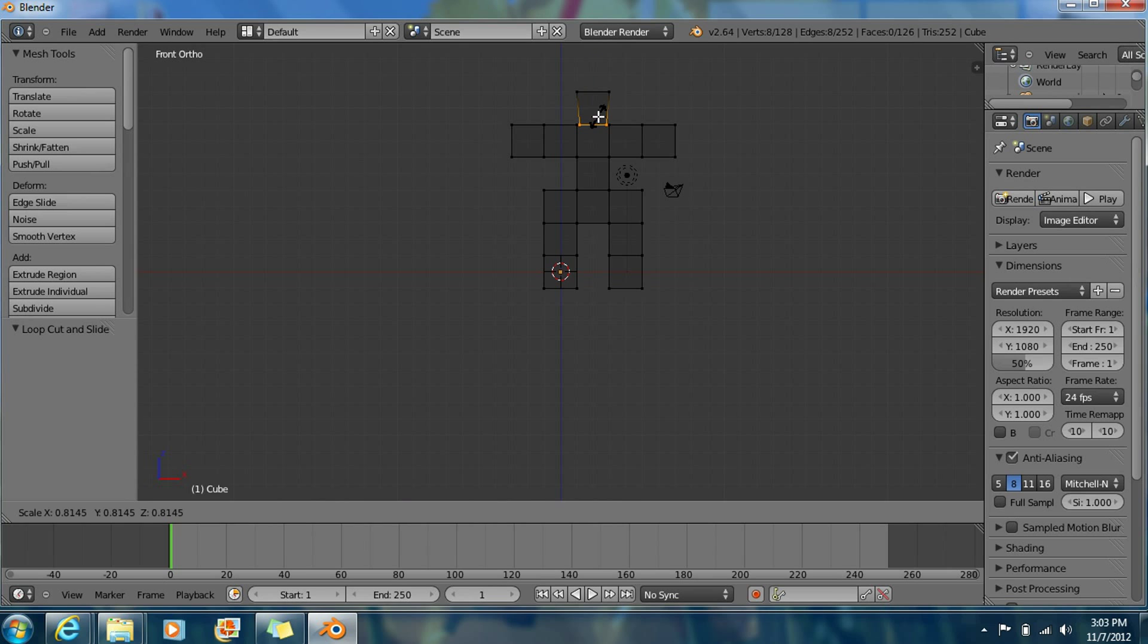
left_click(598, 117)
key("a")
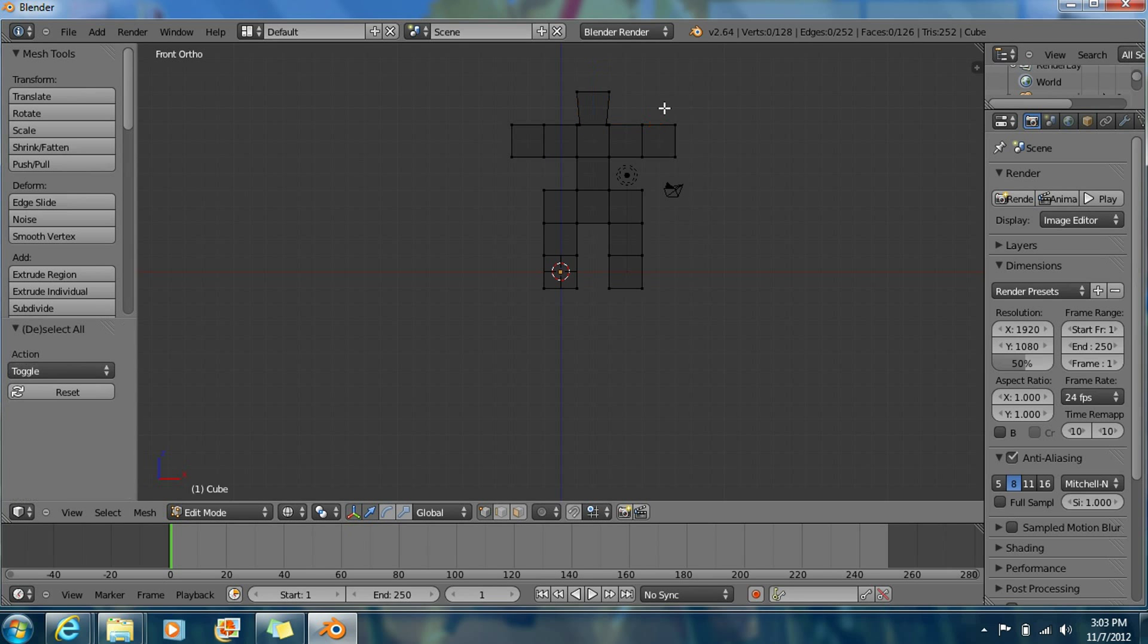
Add a loop cut around the +X arm's inner segment, slide it to the shoulder and scale it to about 0.94
key("ctrl+r")
left_click(623, 129)
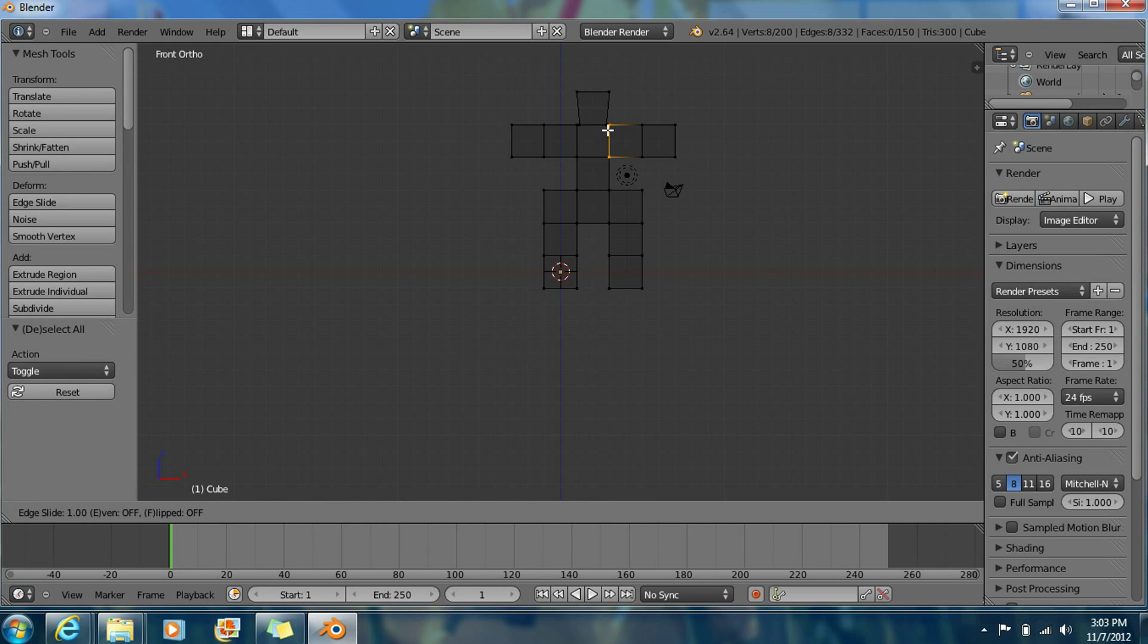
left_click(608, 130)
key("s")
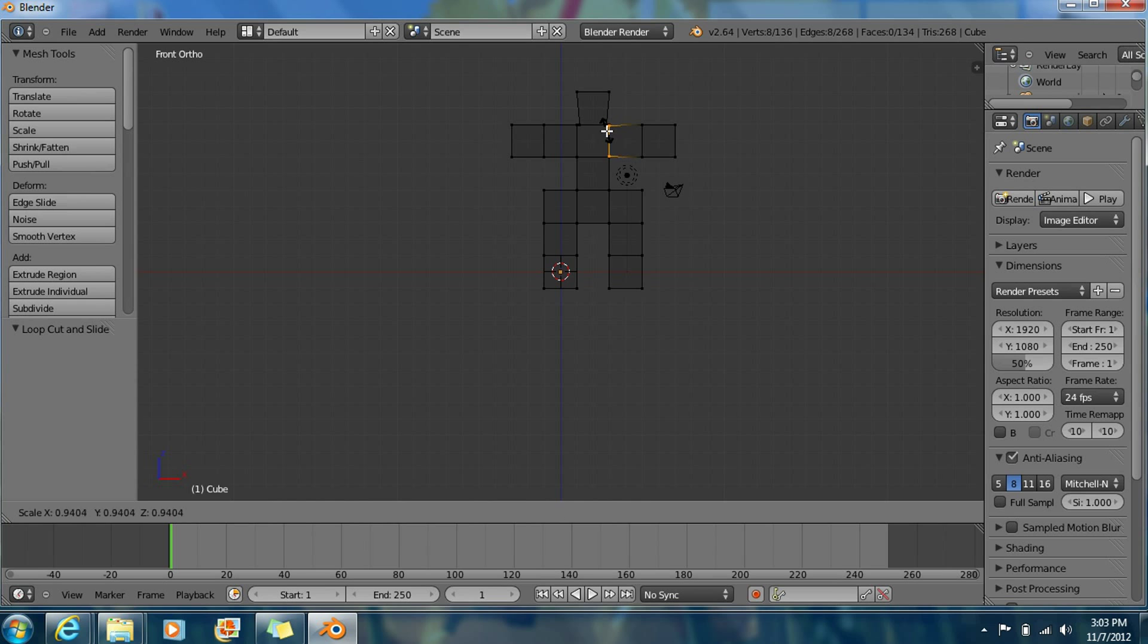
left_click(608, 131)
key("a")
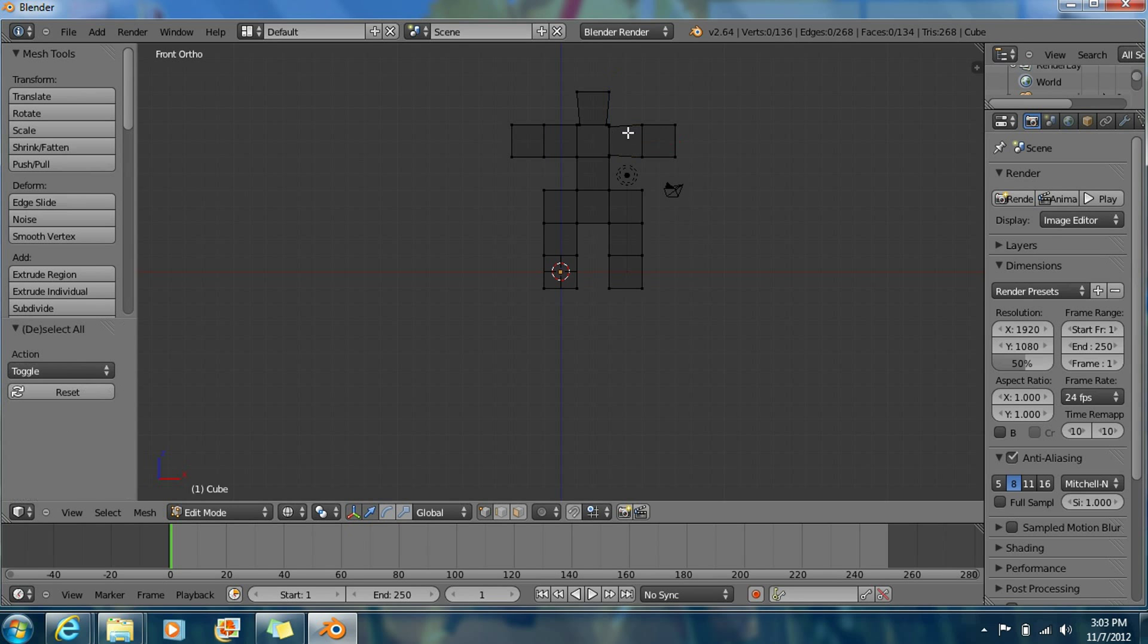
Add a loop cut around the -X arm's inner segment, slide it to the shoulder and scale it to about 0.85
key("ctrl+r")
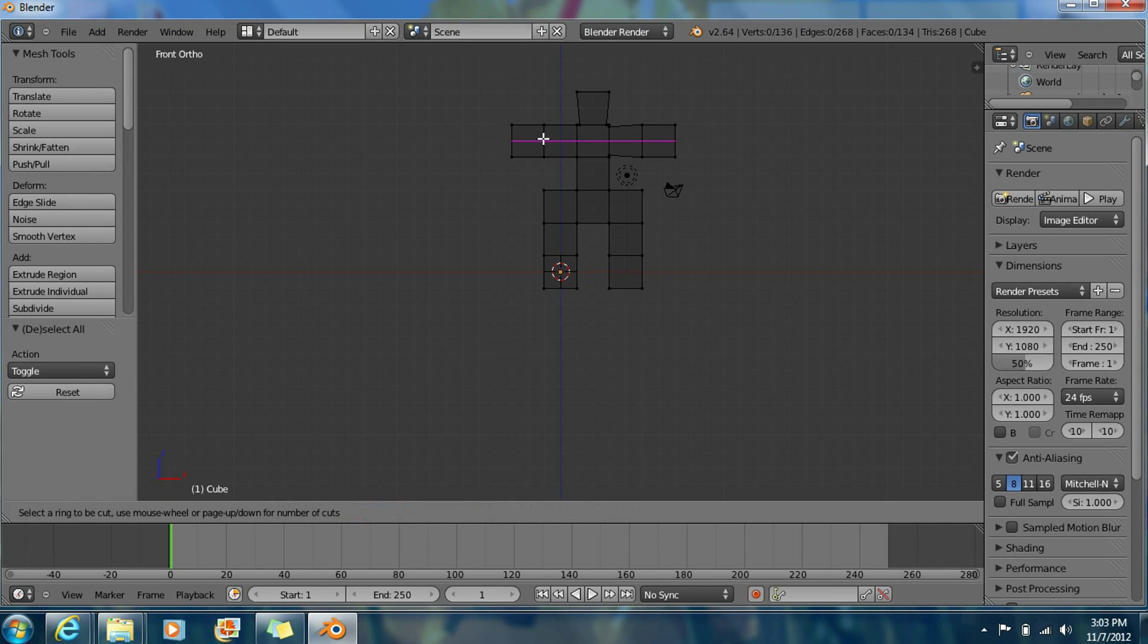
left_click(554, 125)
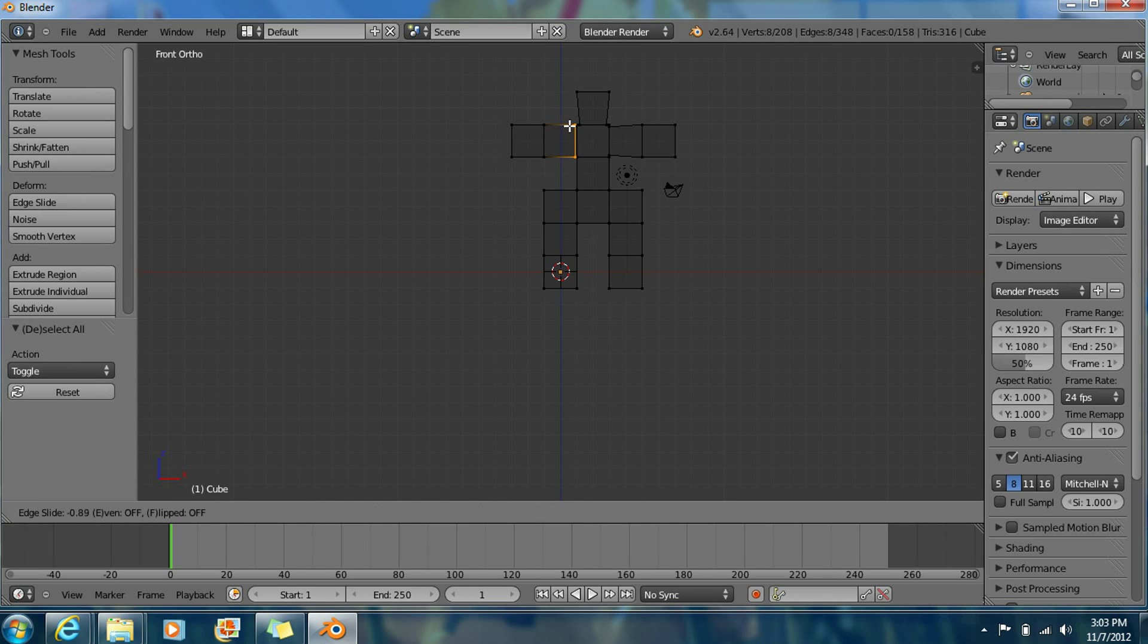
left_click(568, 128)
key("s")
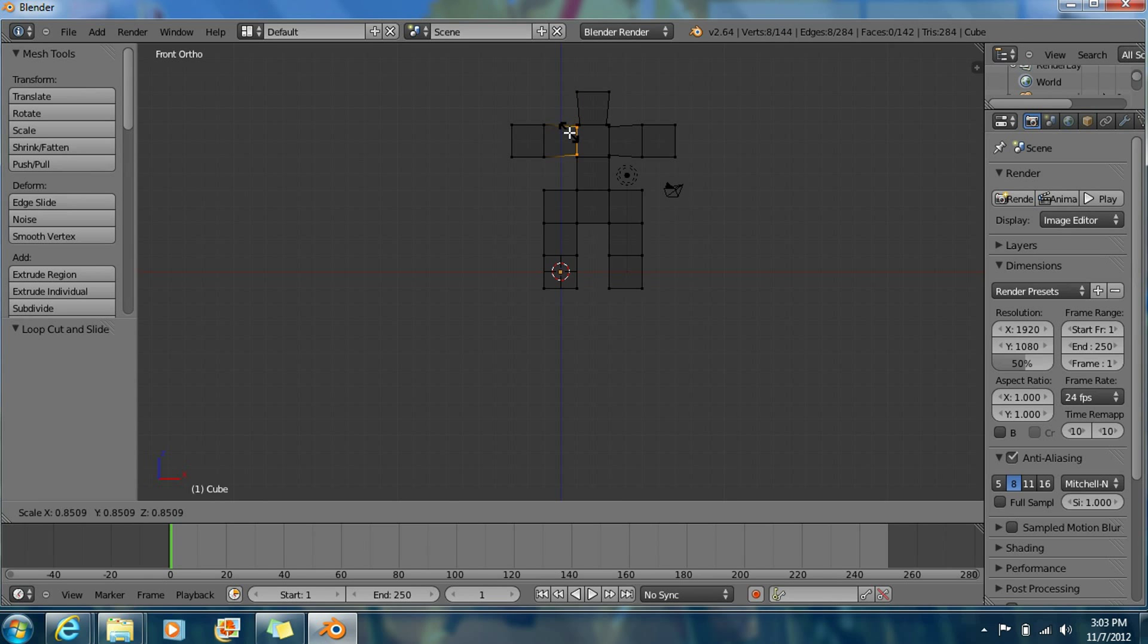
left_click(570, 132)
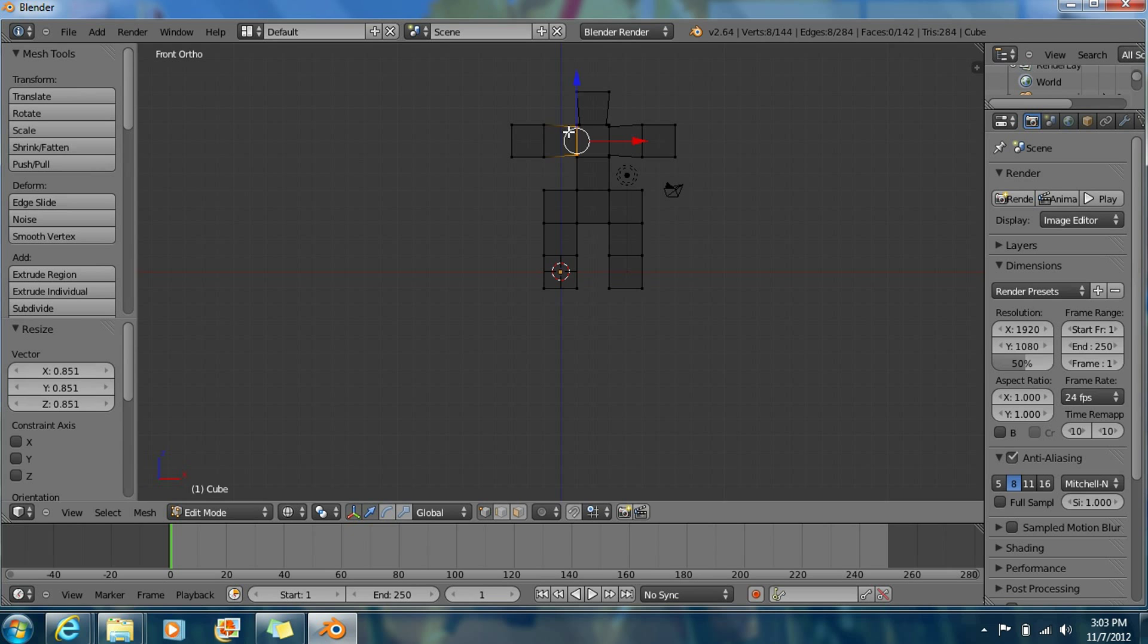
key("a")
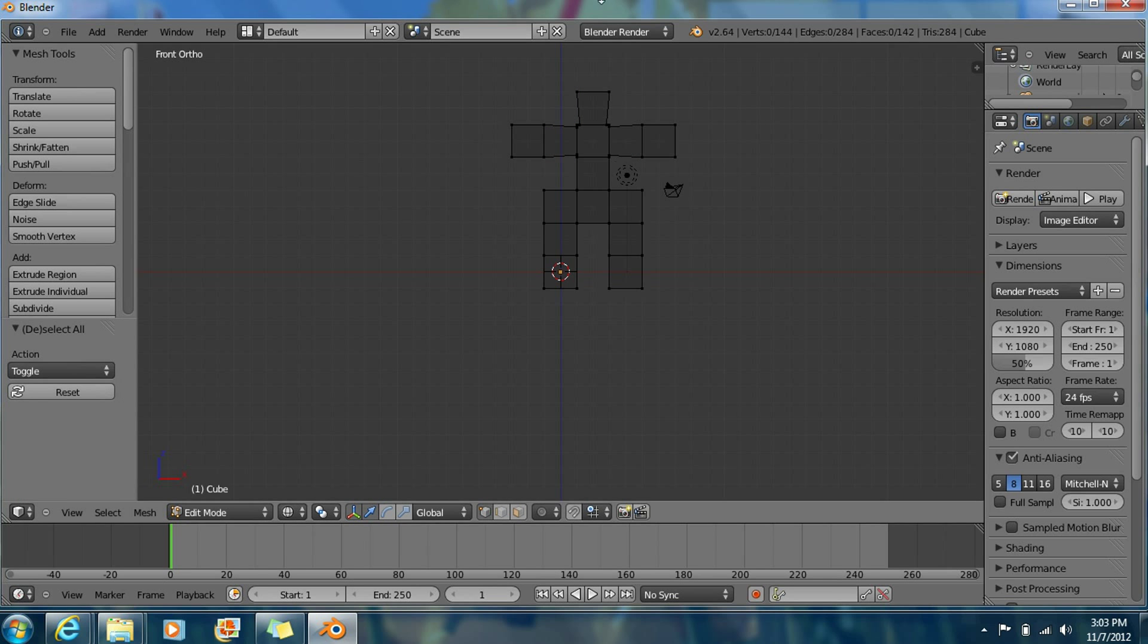
Select all vertices of the +X arm's outermost segment
key("b")
left_click_drag(704, 167, 635, 113)
scroll(647, 136, "down", 1)
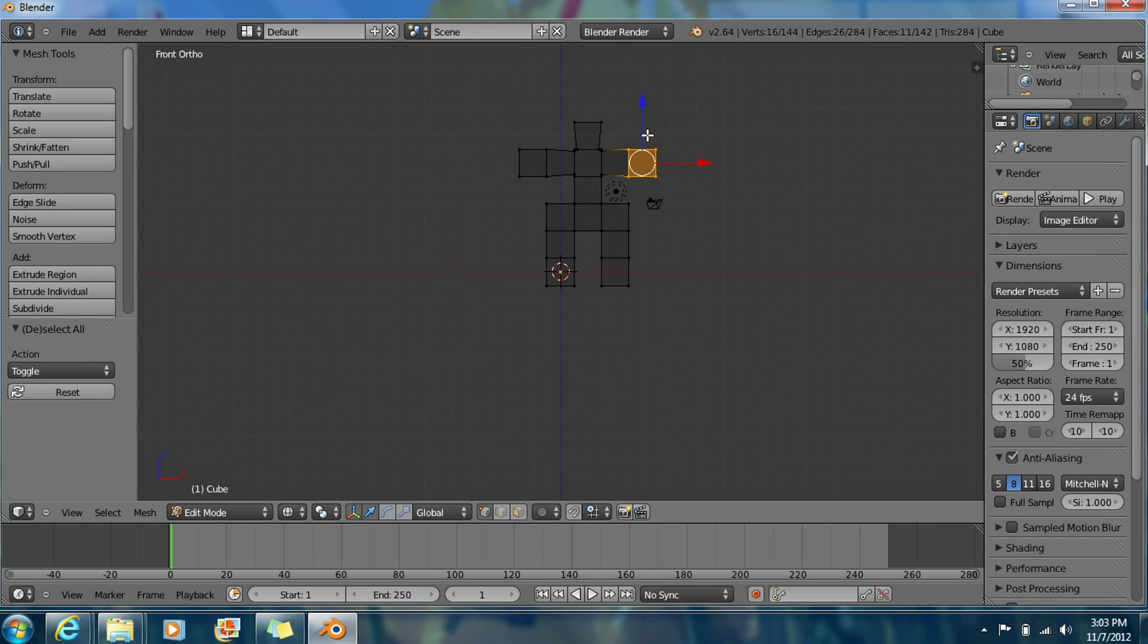
scroll(704, 154, "up", 1)
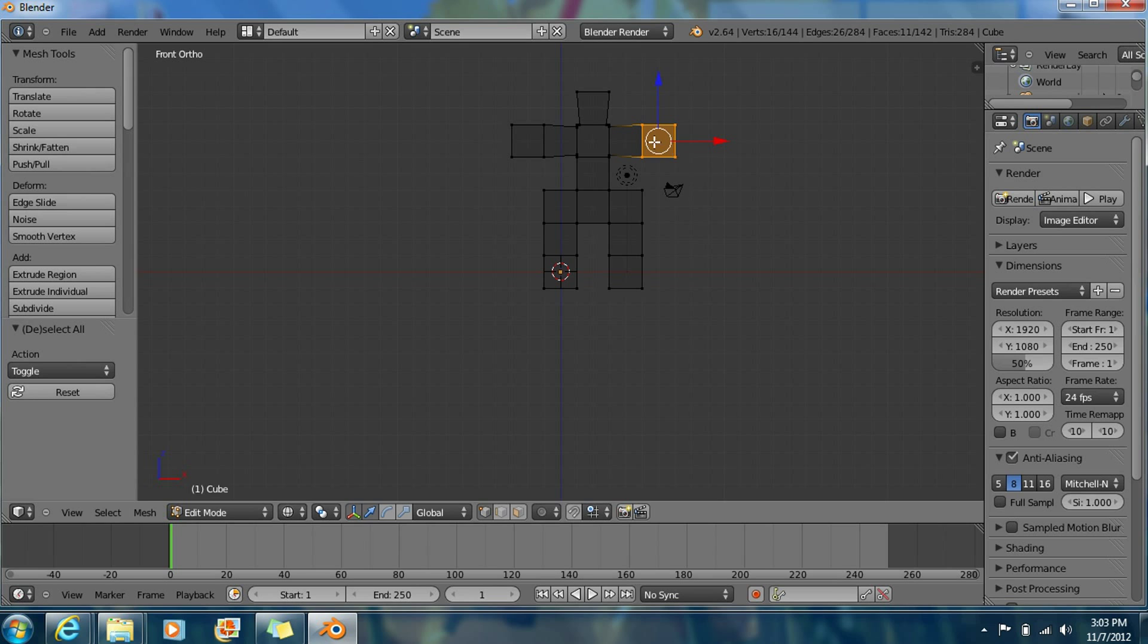
key("s")
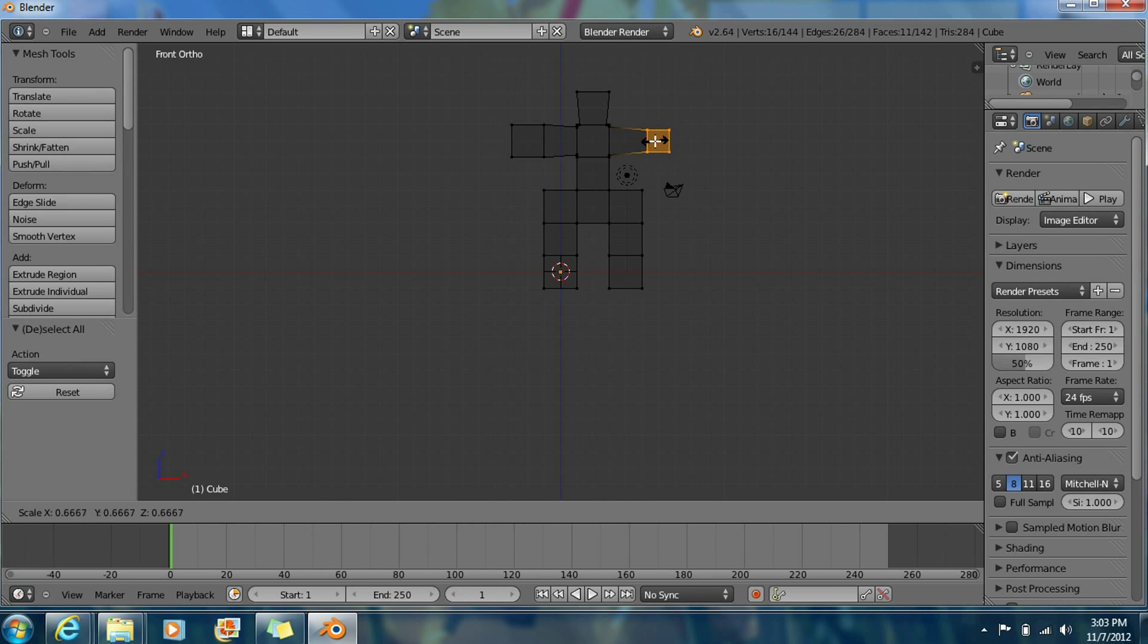
left_click(656, 141)
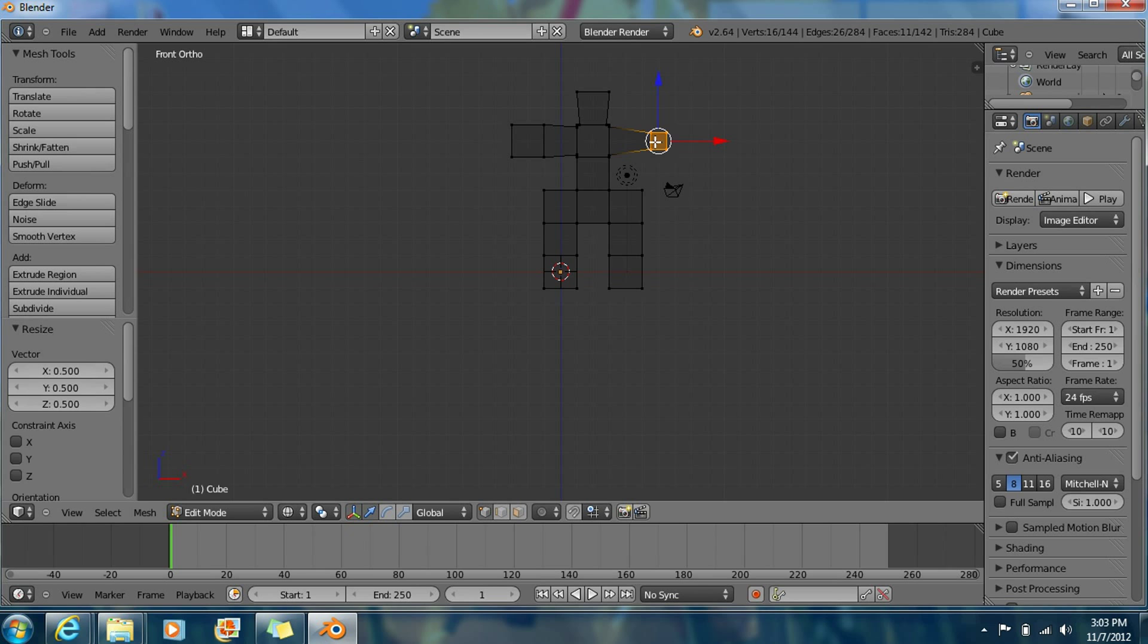
key("ctrl+z")
Scale the selected outermost segment of the +X arm to about 0.74 and clear the selection
key("s")
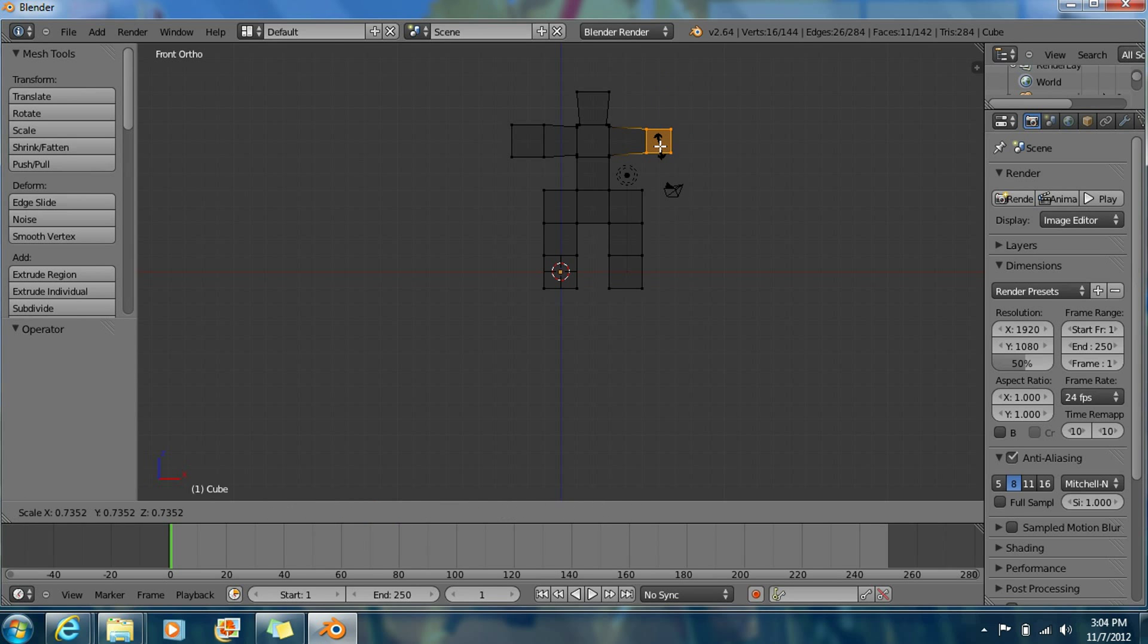
left_click(660, 145)
key("a")
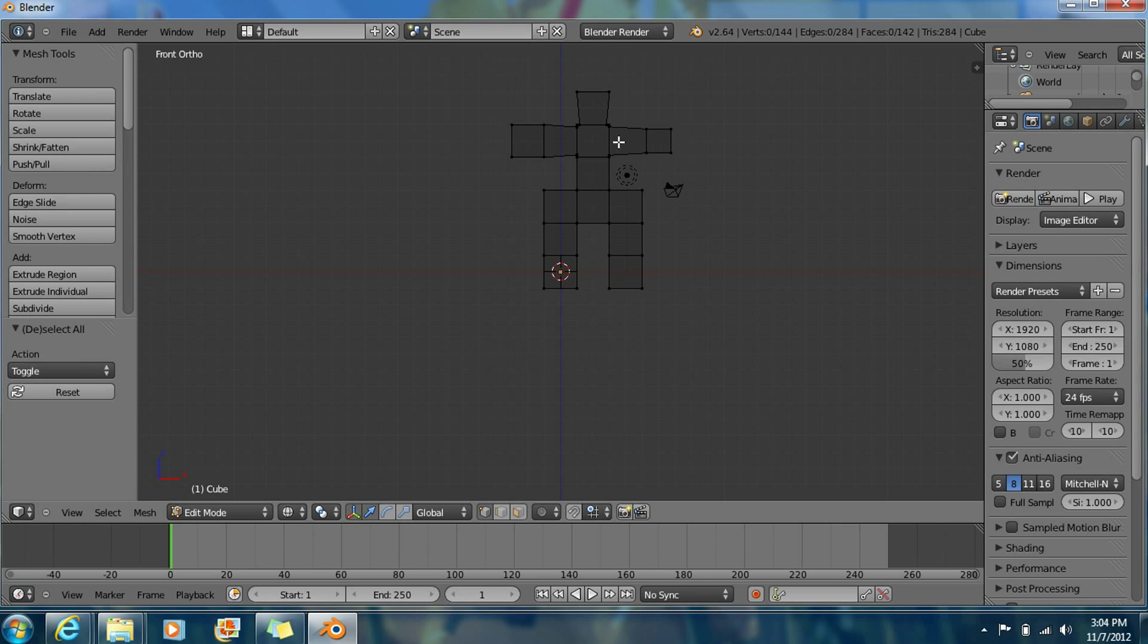
Select the -X arm's outermost segment and scale it to about 0.74 to match the other arm
key("b")
left_click_drag(496, 120, 551, 166)
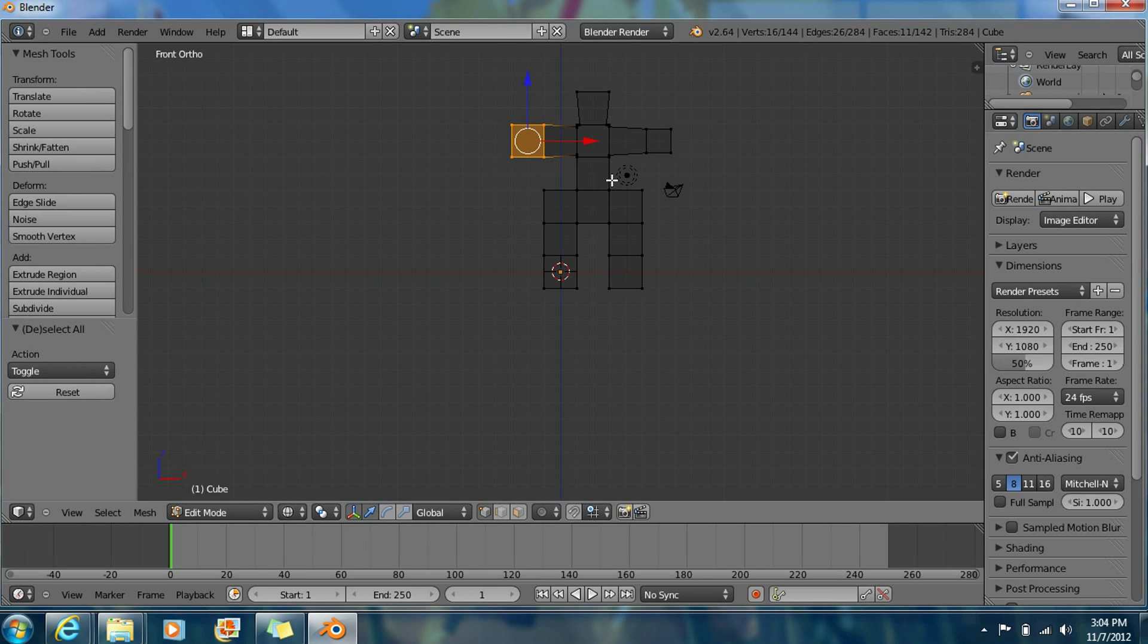
key("s")
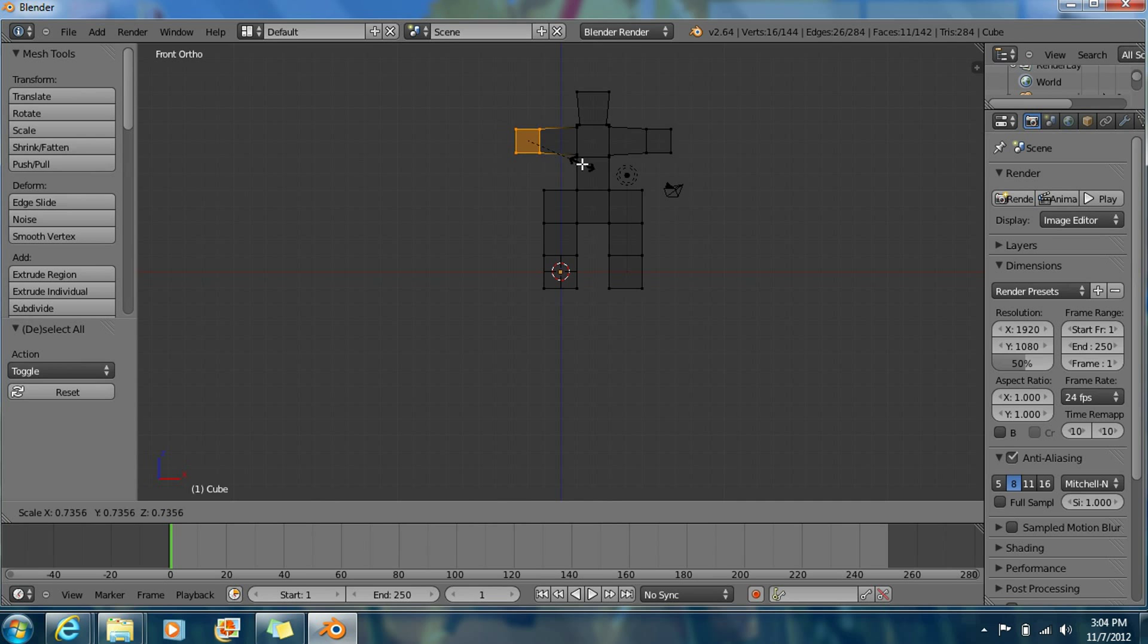
left_click(581, 163)
key("a")
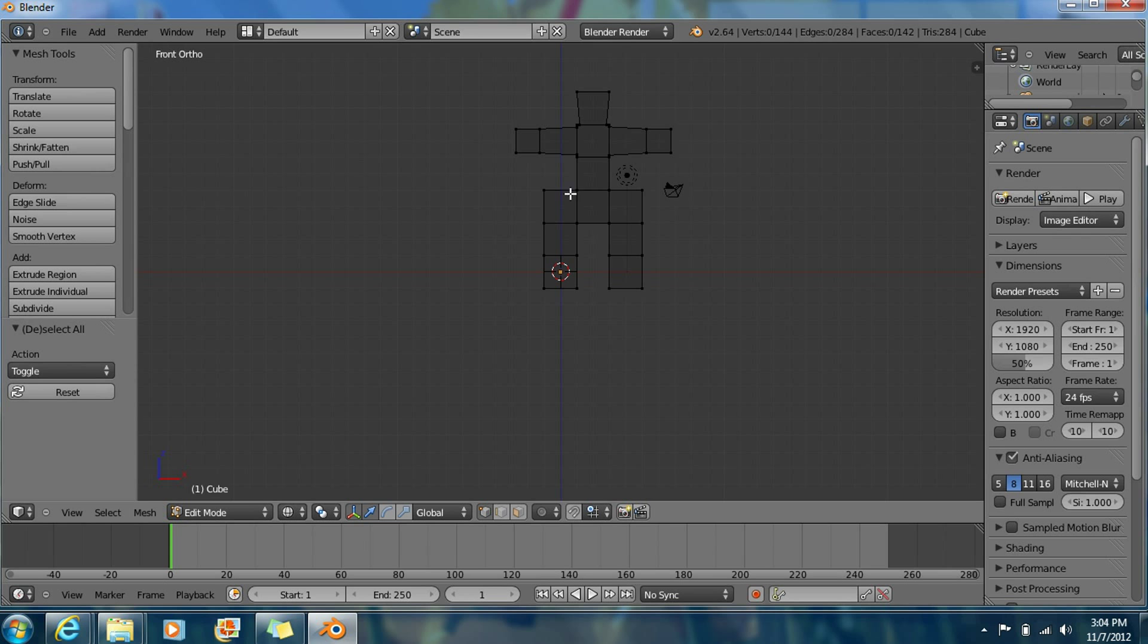
In front view, select the outer upper vertices of both hips and move them about 0.97 down along Z
middle_click_drag(567, 220, 532, 202)
middle_click_drag(559, 164, 522, 156)
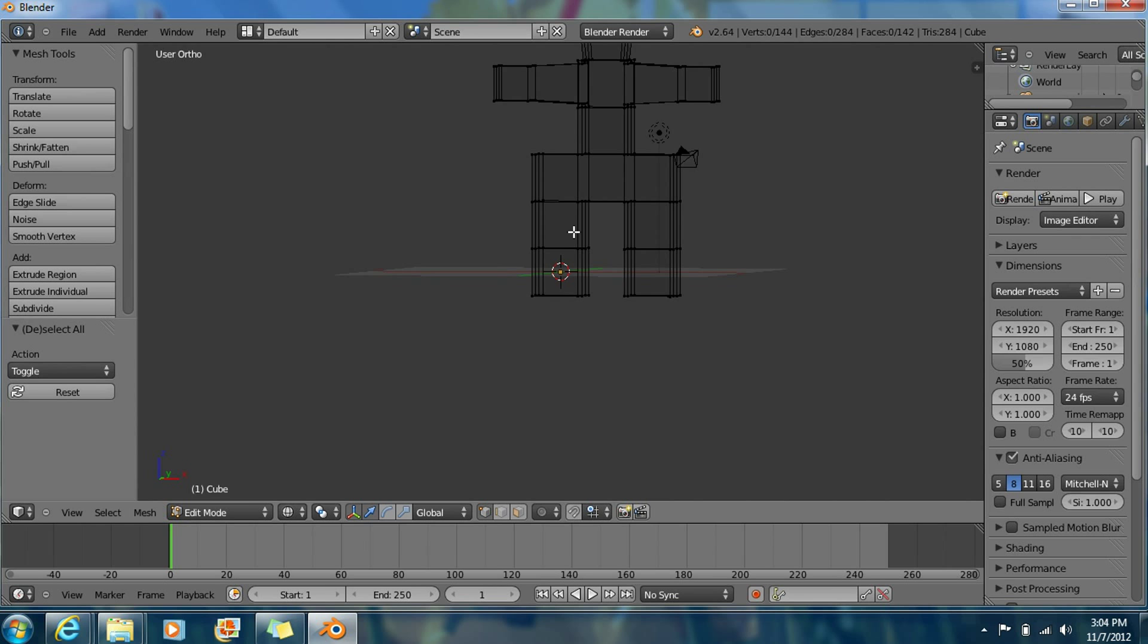
key("KP_1")
scroll(573, 217, "down", 1)
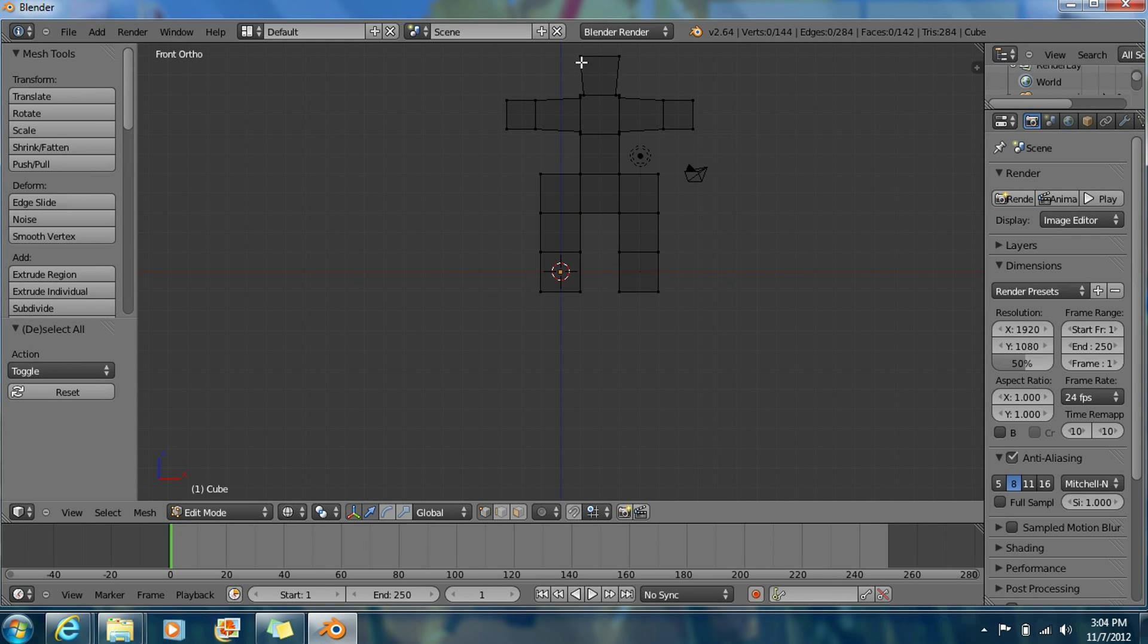
key("b")
left_click_drag(527, 163, 550, 176)
key("b")
left_click_drag(671, 170, 650, 186)
scroll(584, 176, "up", 2)
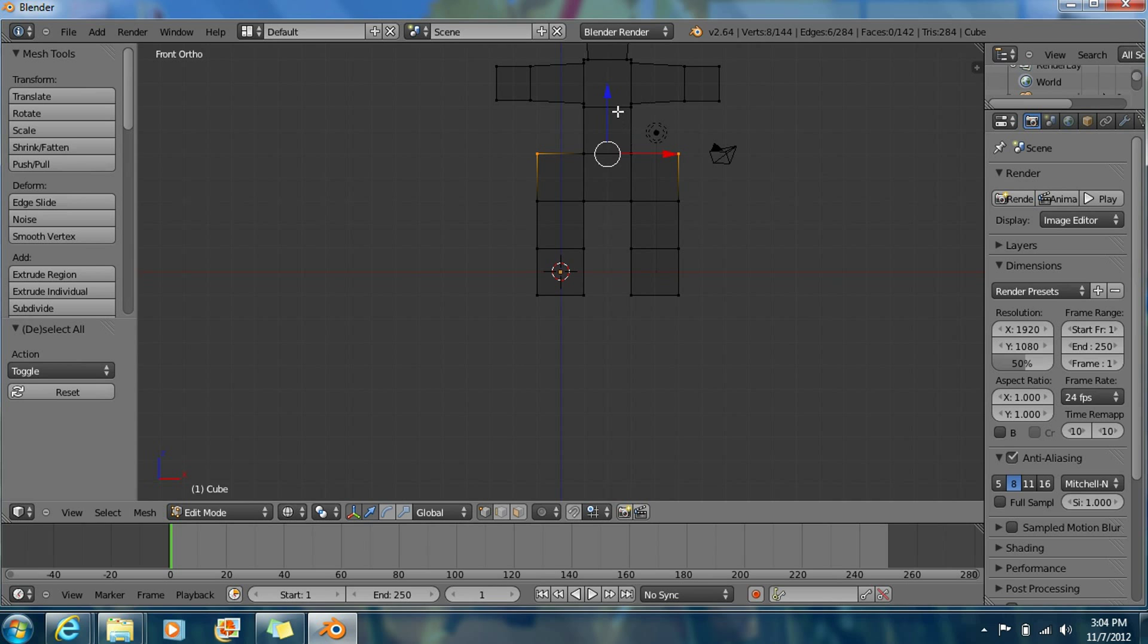
key("g")
key("z")
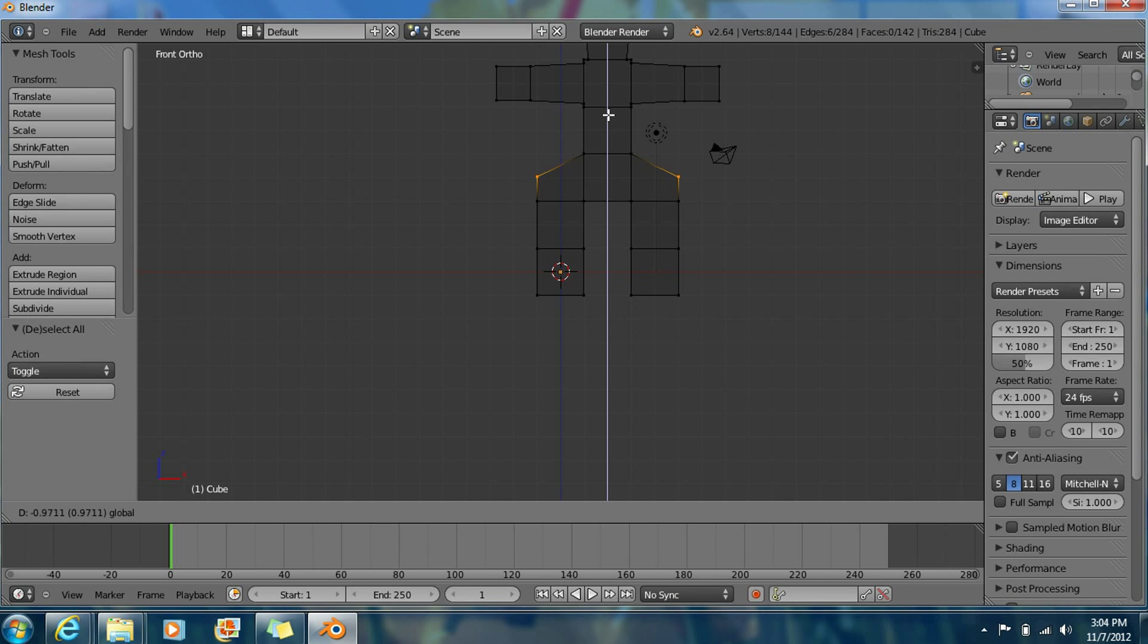
left_click(608, 114)
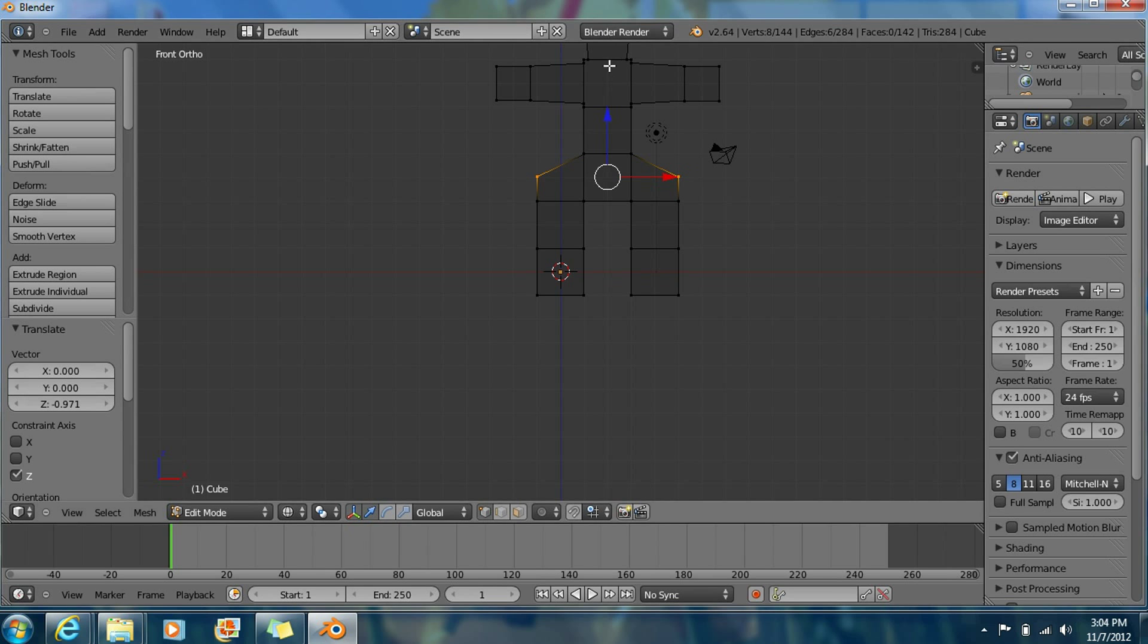
Scale the selected outer hip vertices to 0.8 so the hips slope inward, and clear the selection
key("s")
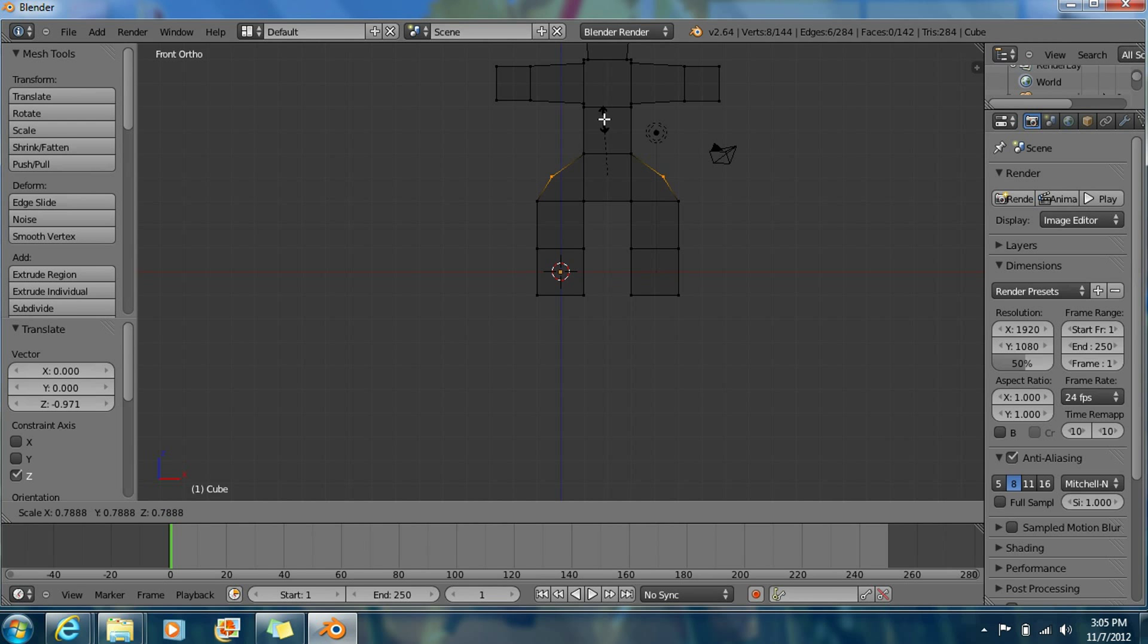
left_click(604, 121, "ctrl")
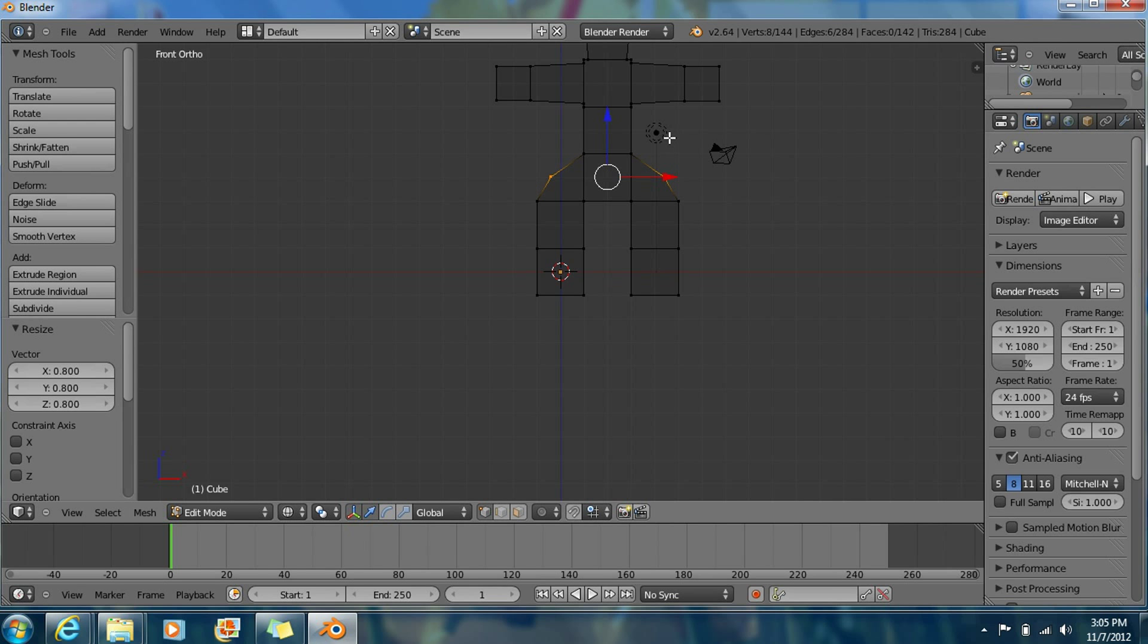
key("a")
scroll(668, 134, "down", 2)
middle_click_drag(670, 129, 646, 113)
key("KP_1")
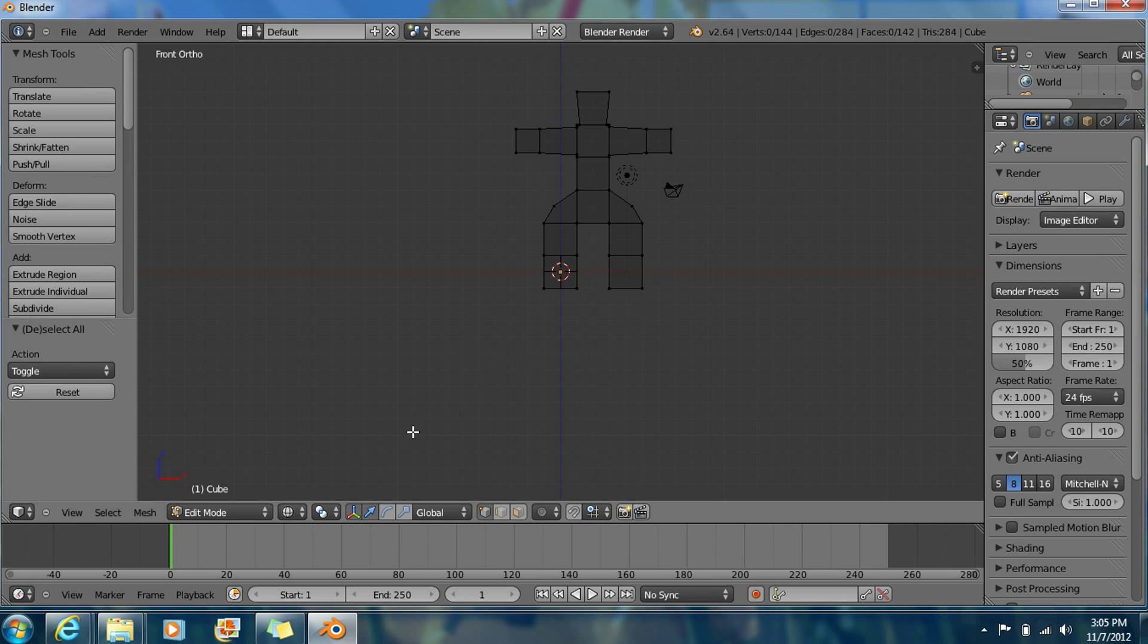
Switch the viewport shading from wireframe to Solid
key("a")
key("a")
left_click(298, 511)
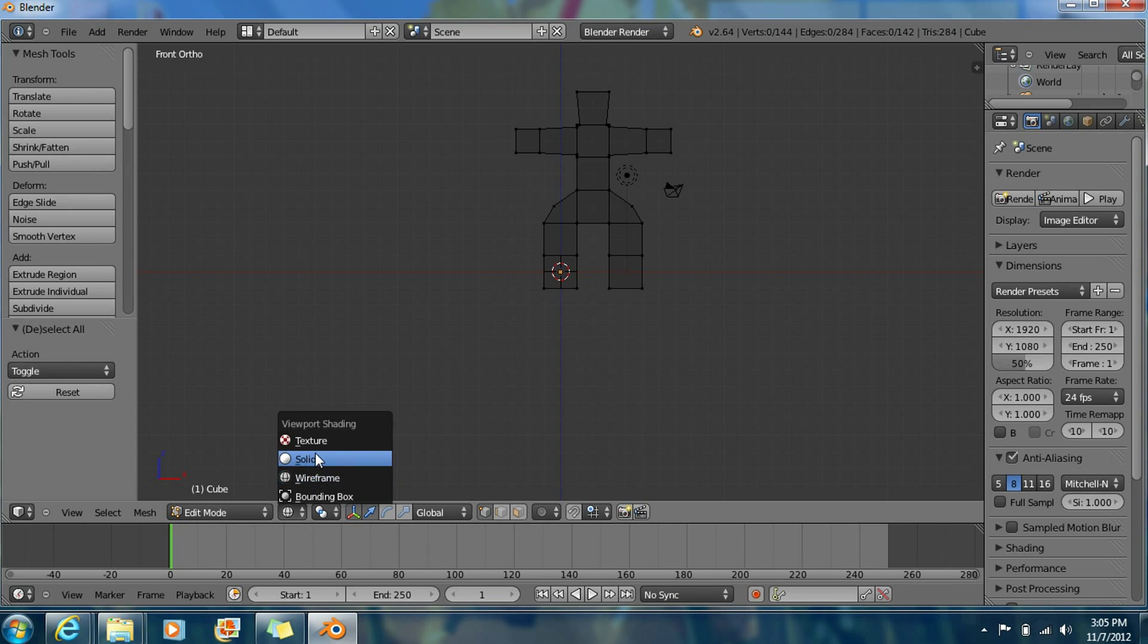
left_click(316, 457)
scroll(520, 283, "down", 2)
scroll(521, 285, "up", 2)
scroll(522, 285, "down", 1)
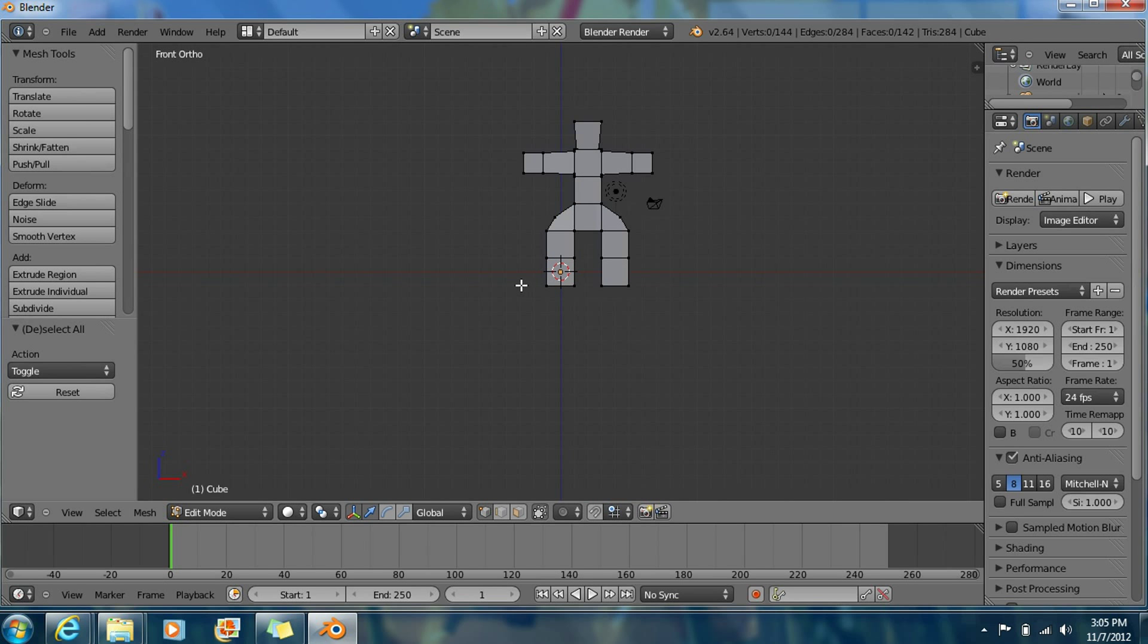
Leave mesh editing and return the figure to Object Mode
key("Tab")
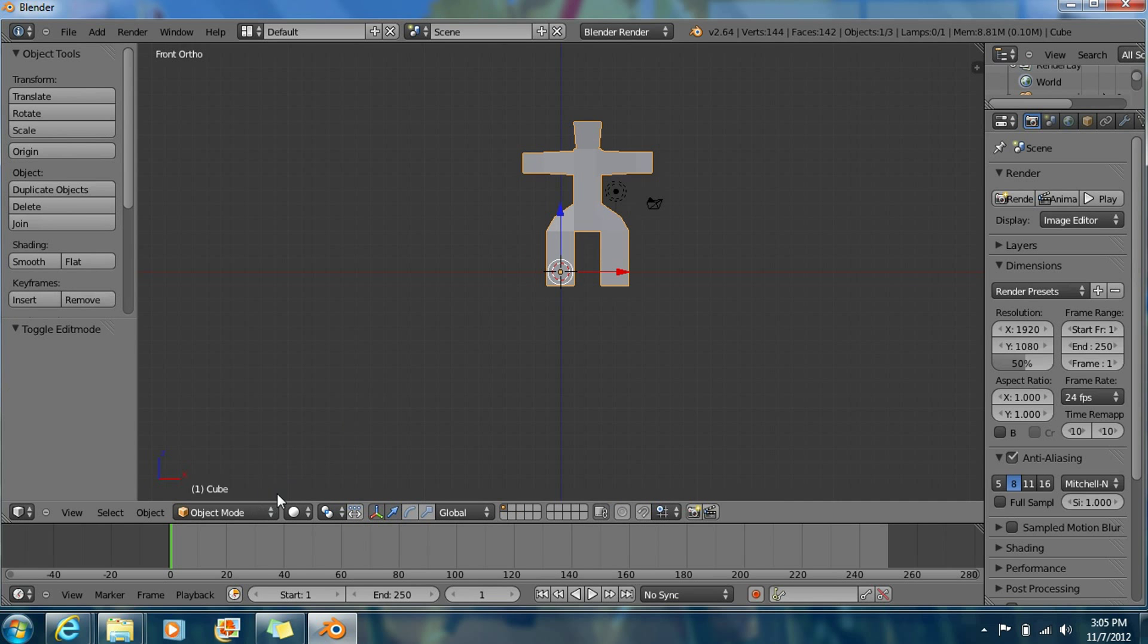
left_click(255, 512)
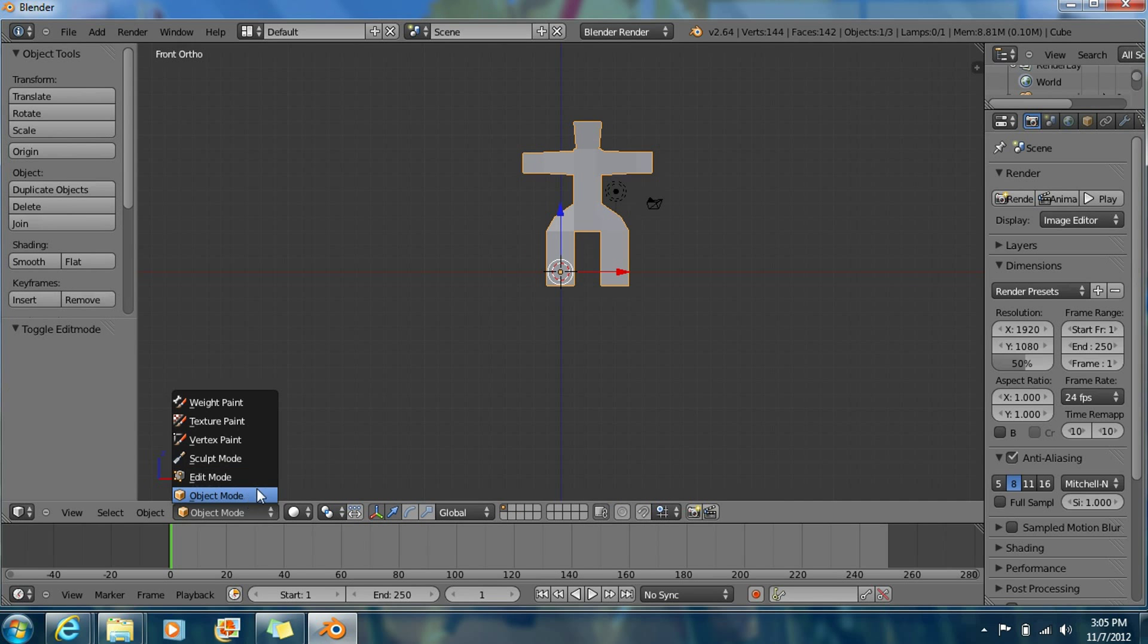
left_click(248, 494)
scroll(721, 261, "up", 1)
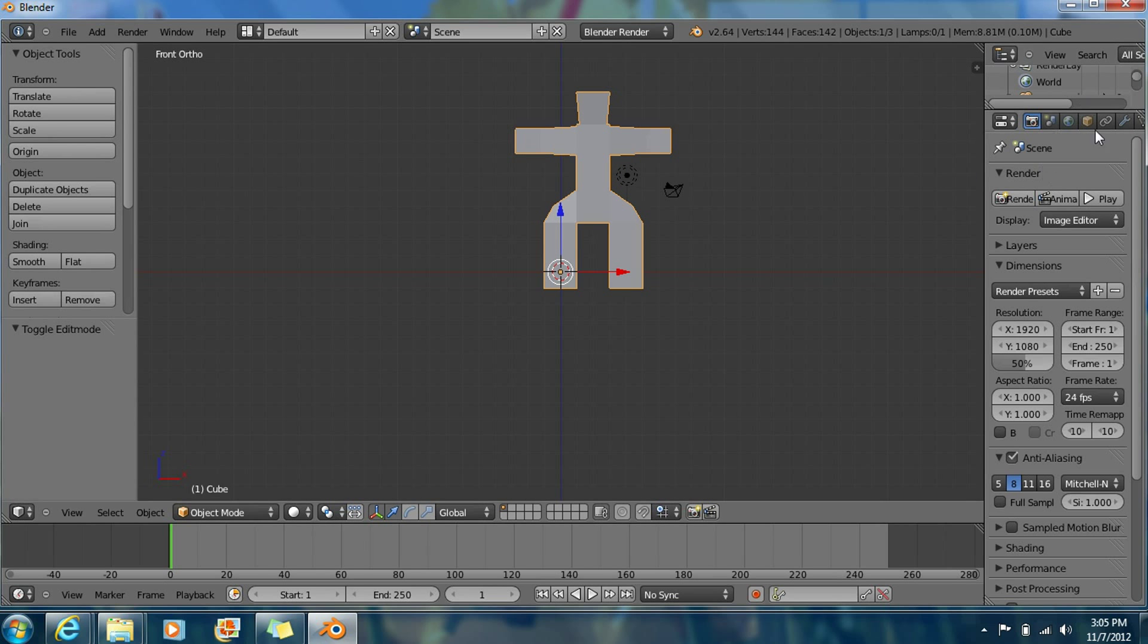
Add a Subdivision Surface modifier to the figure
left_click(1054, 122)
left_click(1066, 122)
left_click(1039, 123)
left_click(1125, 122)
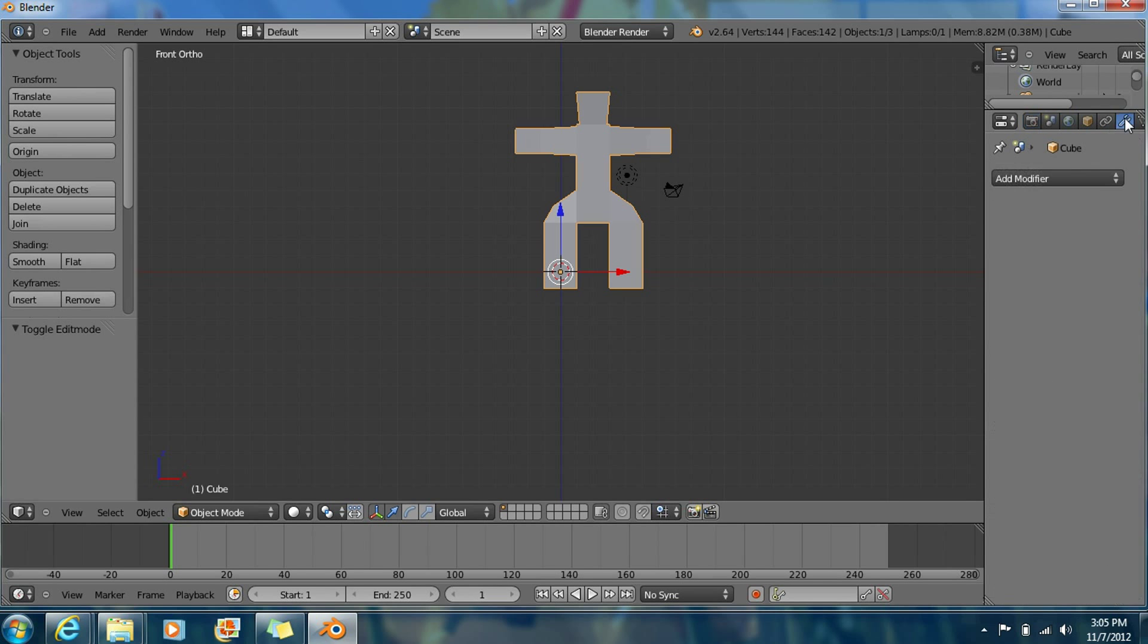
left_click(1093, 177)
left_click(1092, 175)
left_click(1072, 177)
left_click(1098, 175)
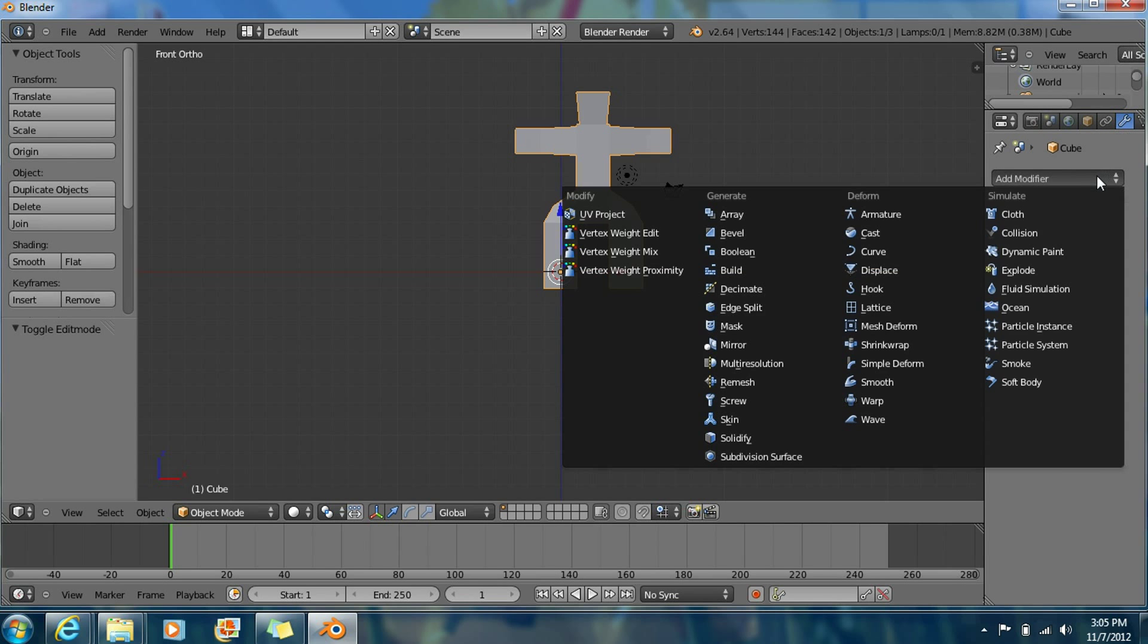
left_click(780, 453)
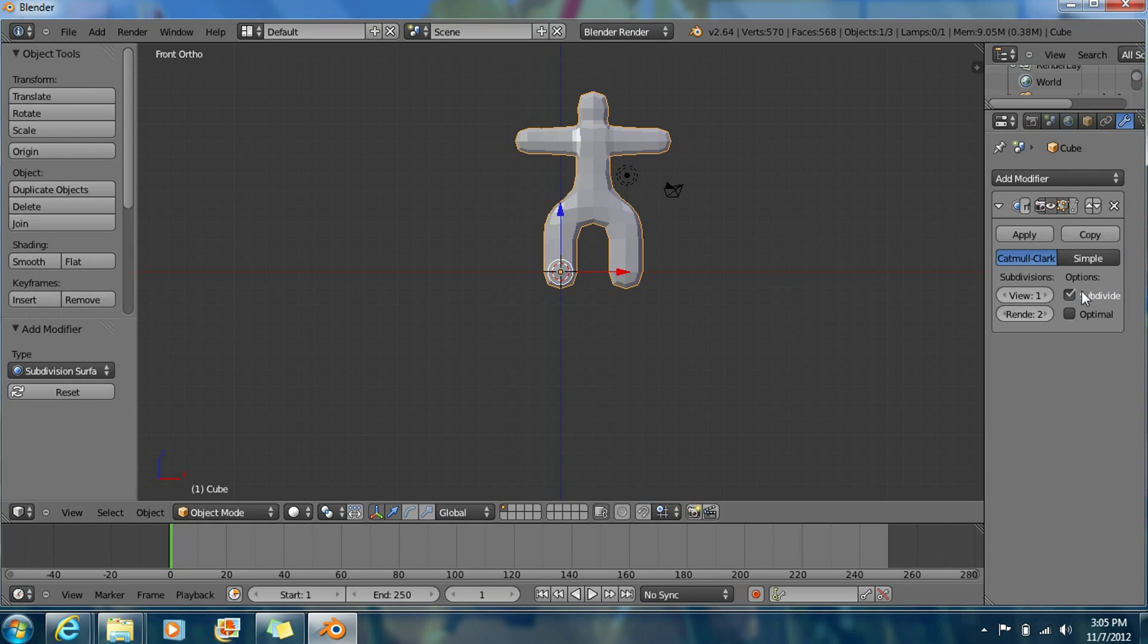
Set the Subdivision Surface modifier's subdivisions to 3 for the view and 4 for rendering
left_click(1044, 295)
left_click(1045, 295)
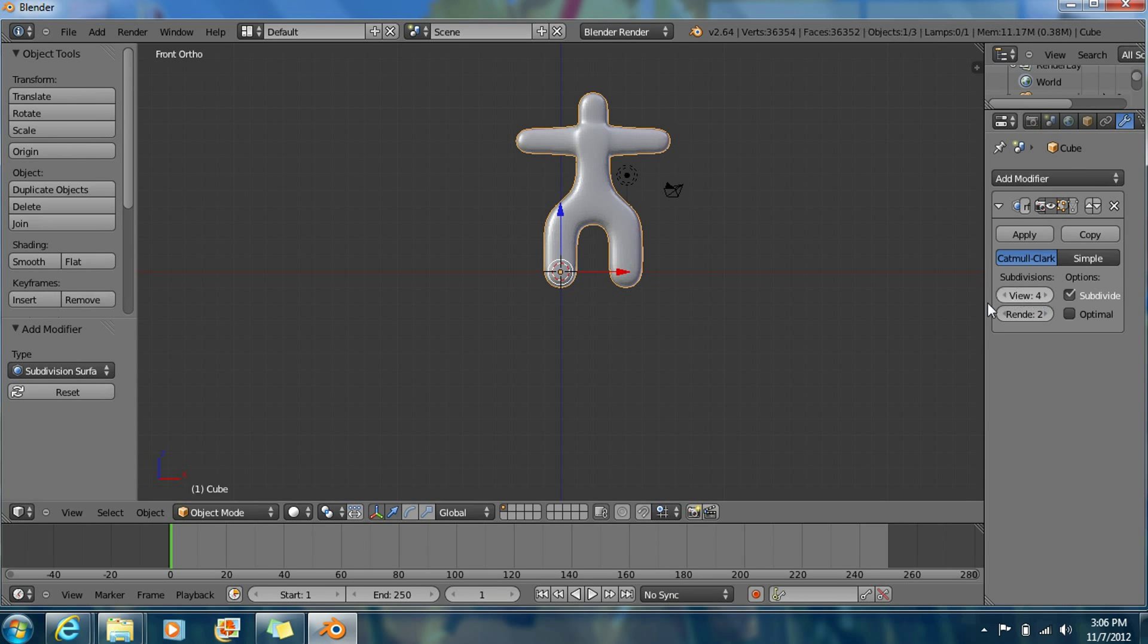
left_click(1044, 313)
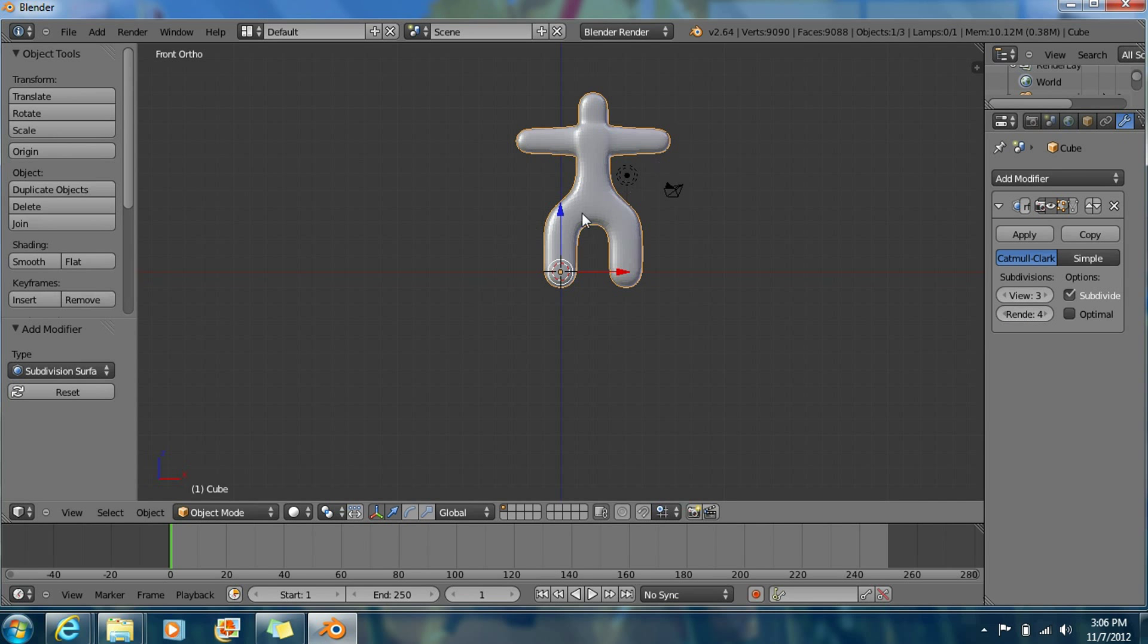
Apply smooth shading to the figure and inspect its surface up close, returning to front view
scroll(583, 214, "up", 10)
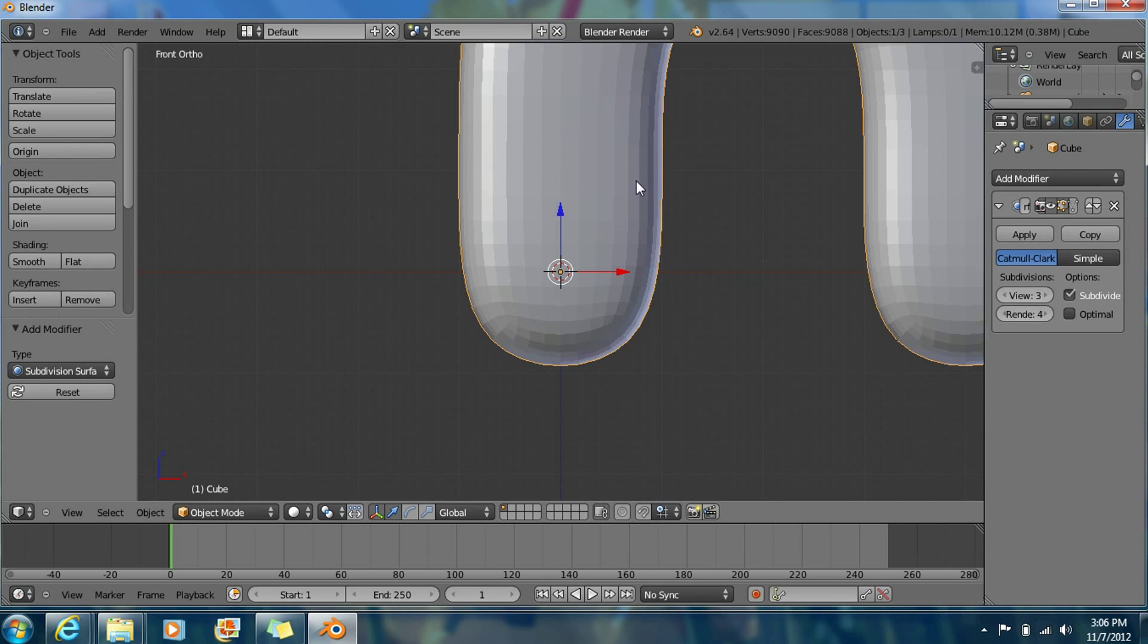
scroll(607, 246, "down", 7)
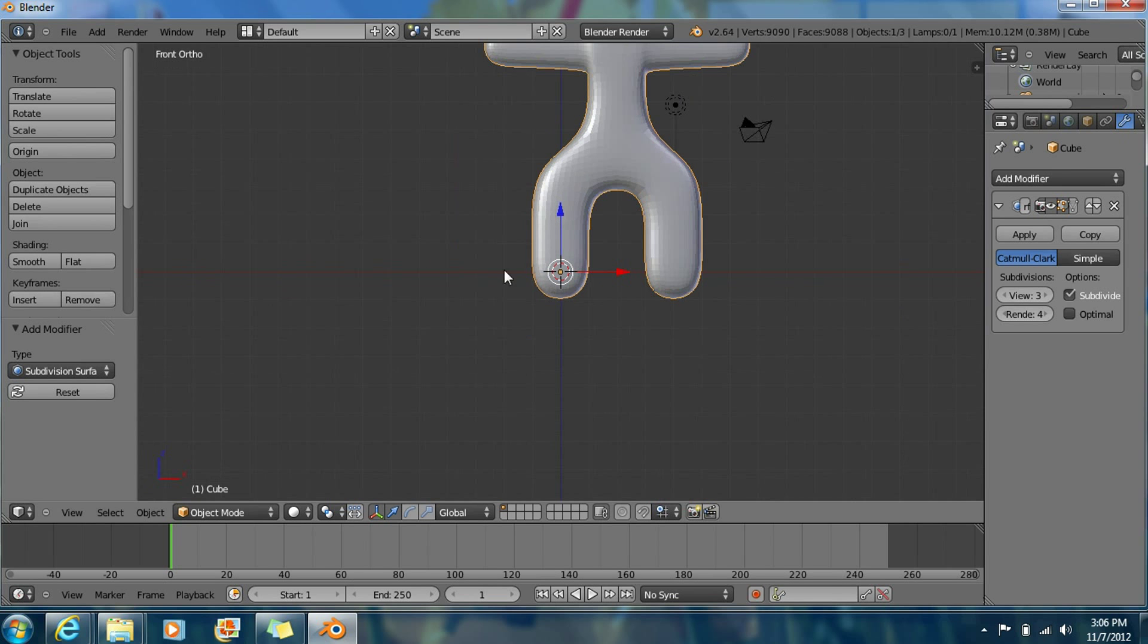
left_click(35, 261)
scroll(605, 219, "up", 4)
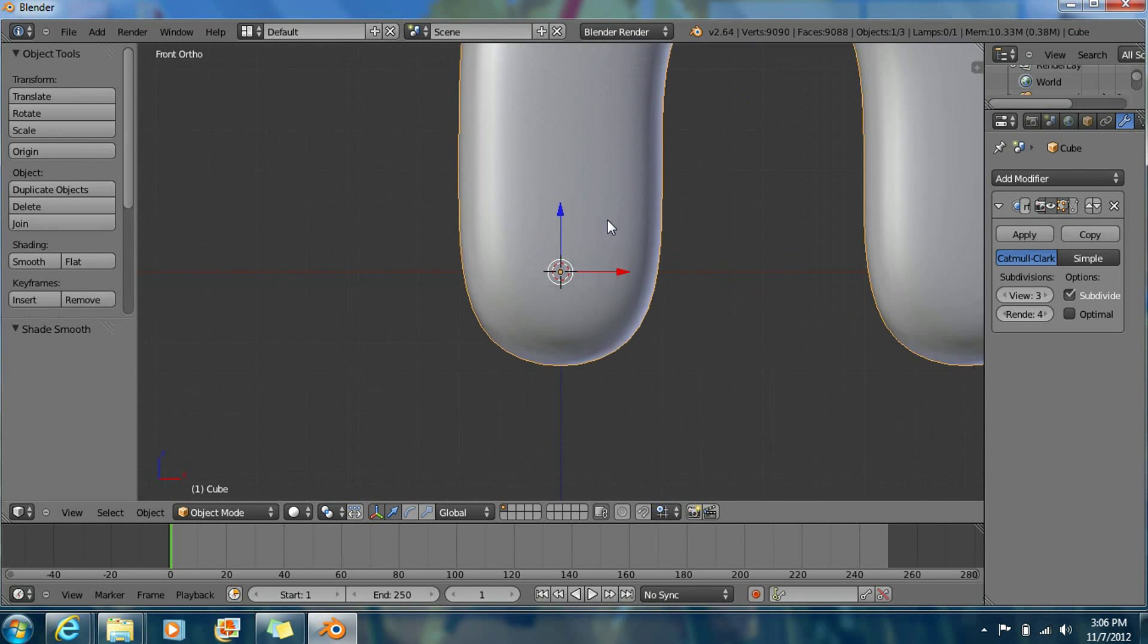
scroll(608, 220, "down", 6)
middle_click_drag(604, 177, 608, 178)
key("KP_1")
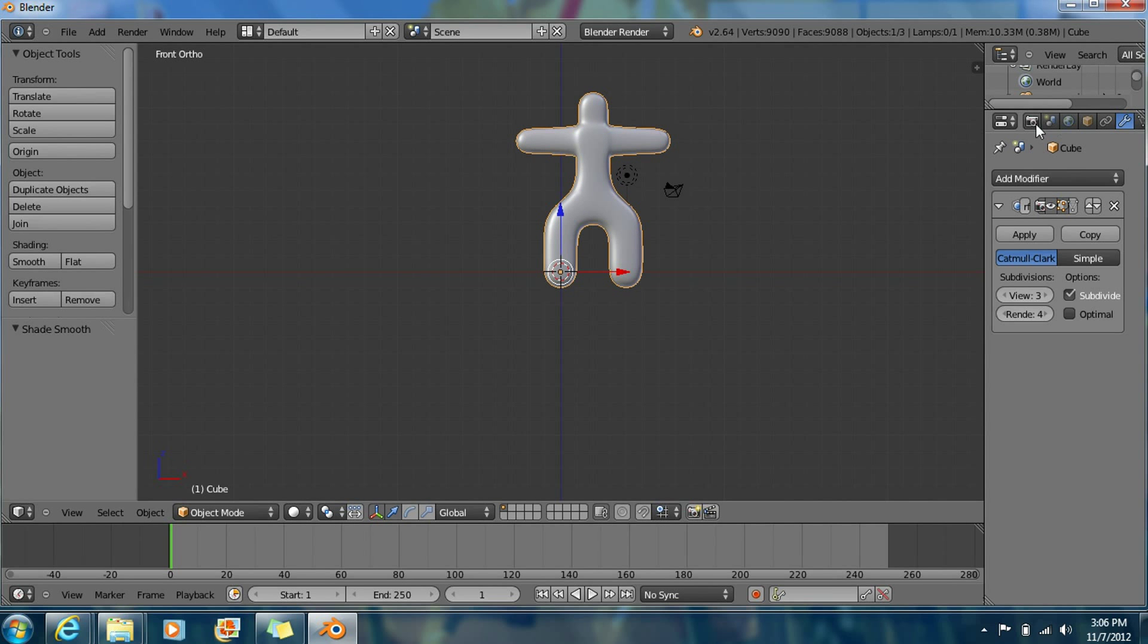
Pin the figure's properties and set its material's diffuse colour to a strong blue
left_click(1087, 120)
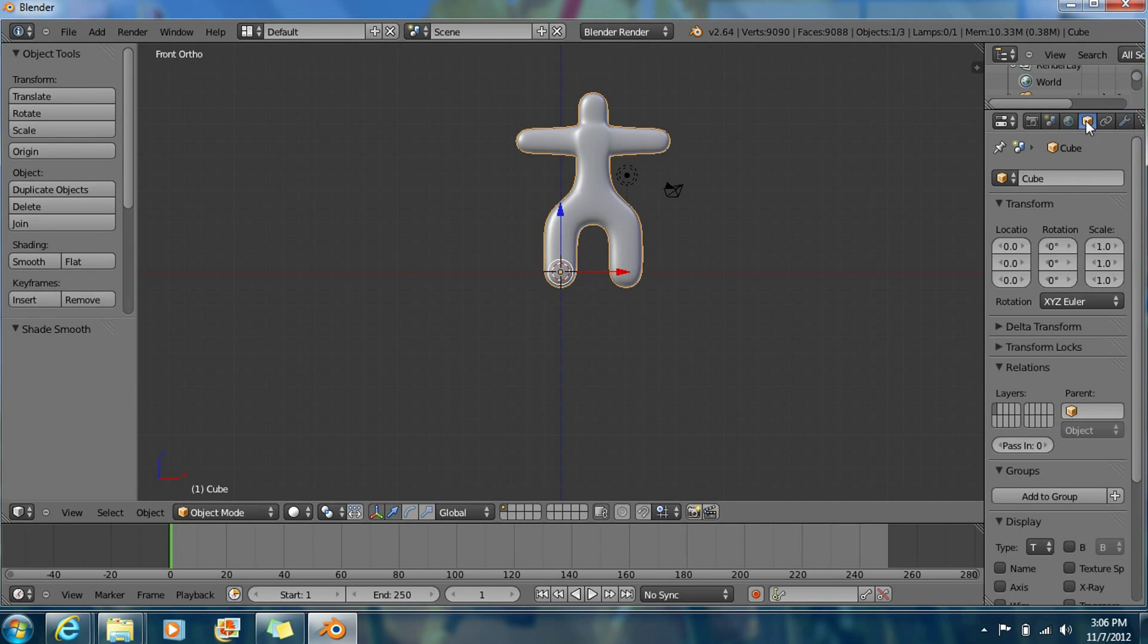
left_click(1003, 146)
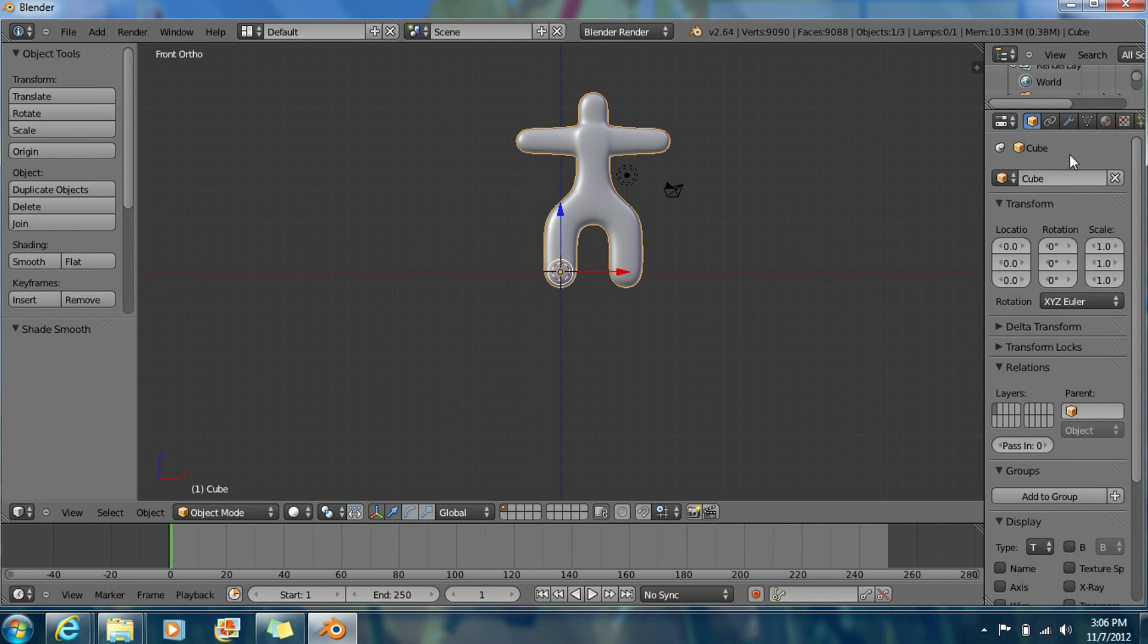
left_click(1105, 122)
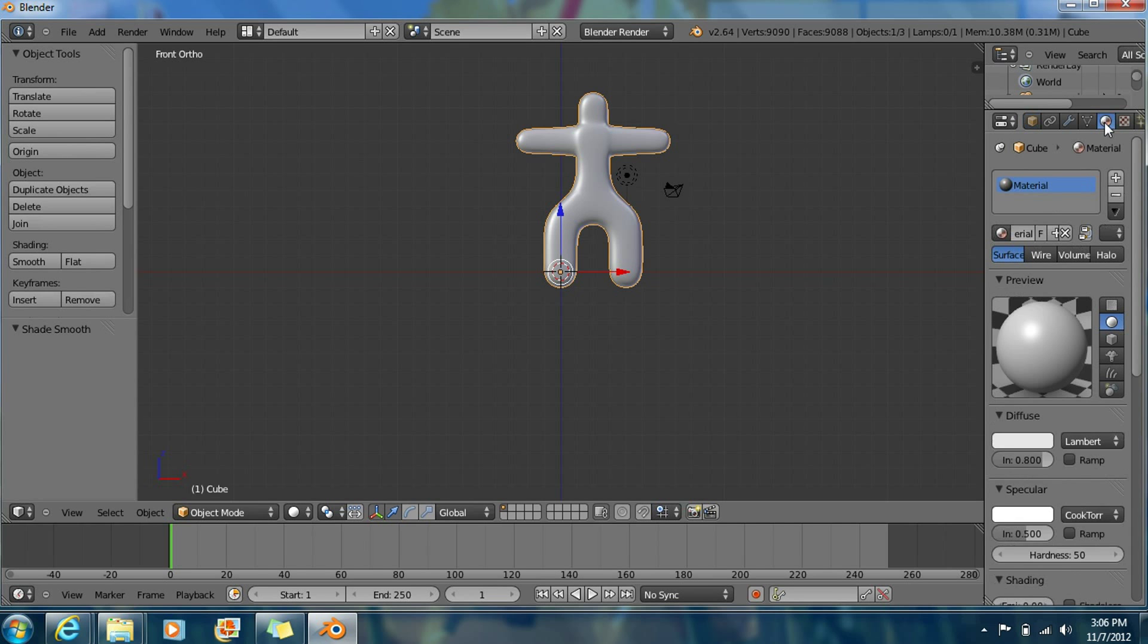
scroll(1043, 239, "down", 2)
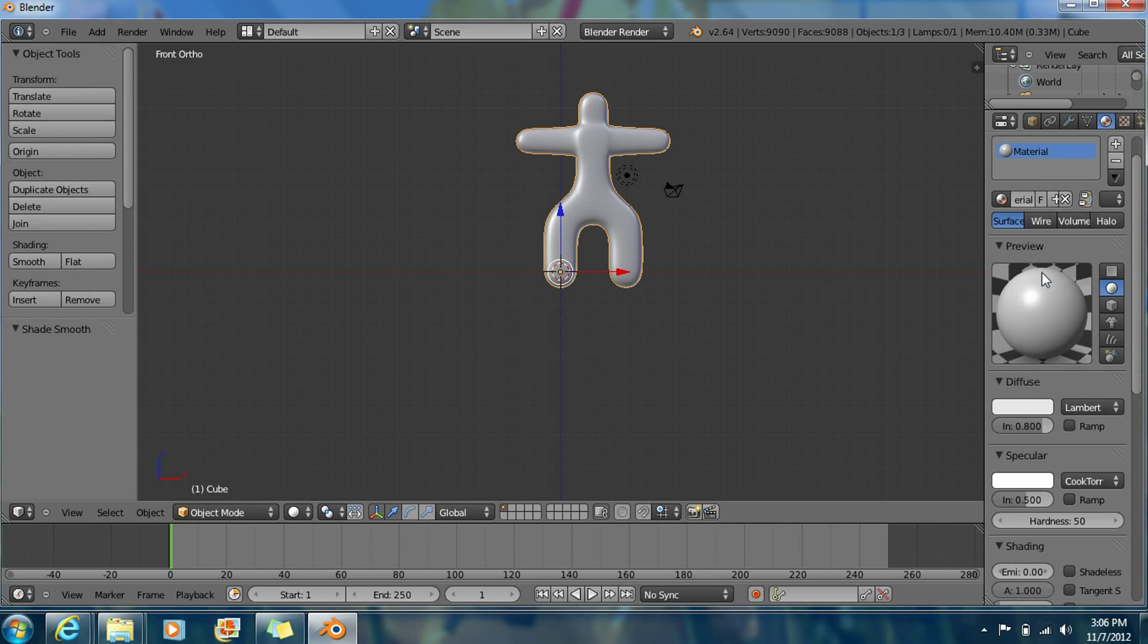
left_click(1021, 406)
mouse_move(956, 281)
left_mouse_down()
mouse_move(988, 299)
mouse_move(960, 220)
mouse_move(986, 263)
mouse_move(1007, 216)
mouse_move(1001, 182)
mouse_move(1032, 199)
left_mouse_up()
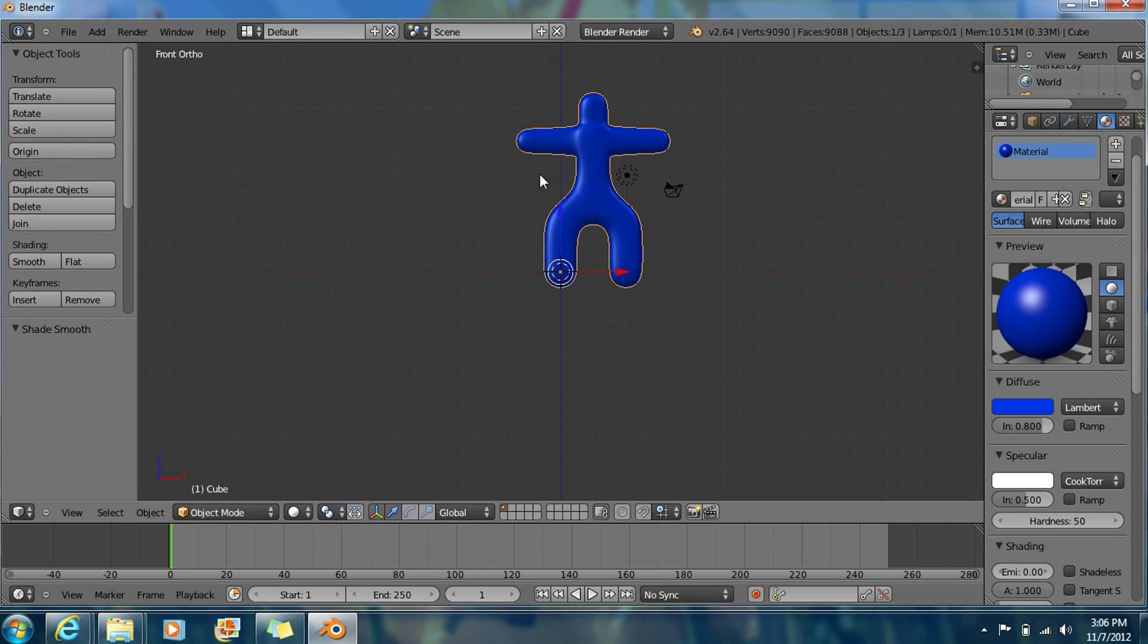
Save the scene as a Blender file named "Animation" in the current documents folder
key("ctrl+s")
left_click(348, 96)
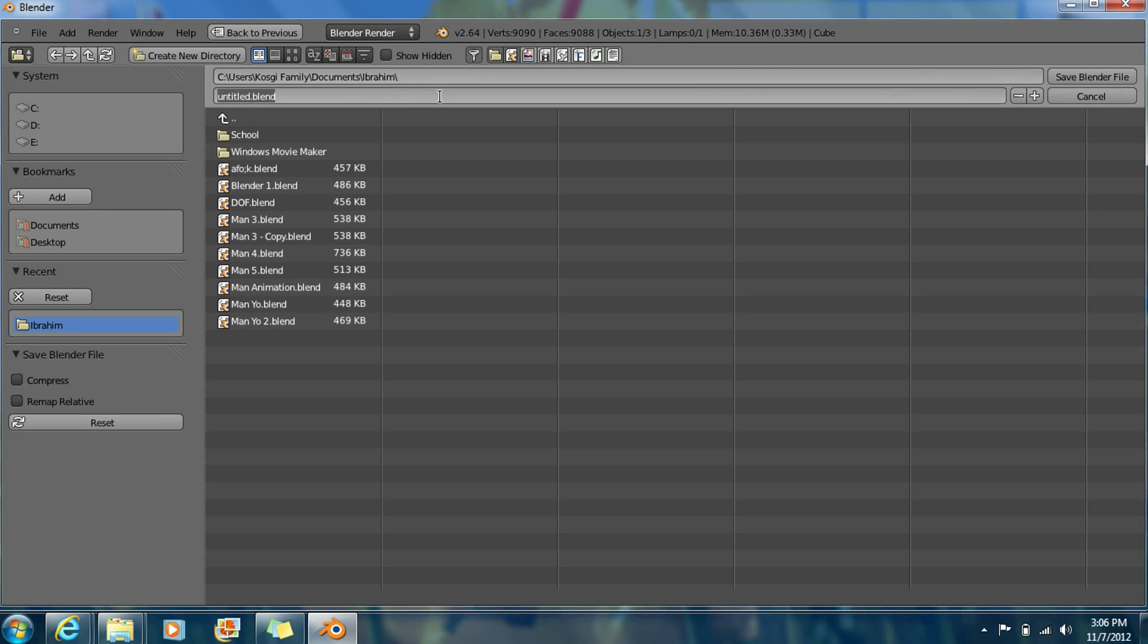
type("a")
key("BackSpace")
type("Animation")
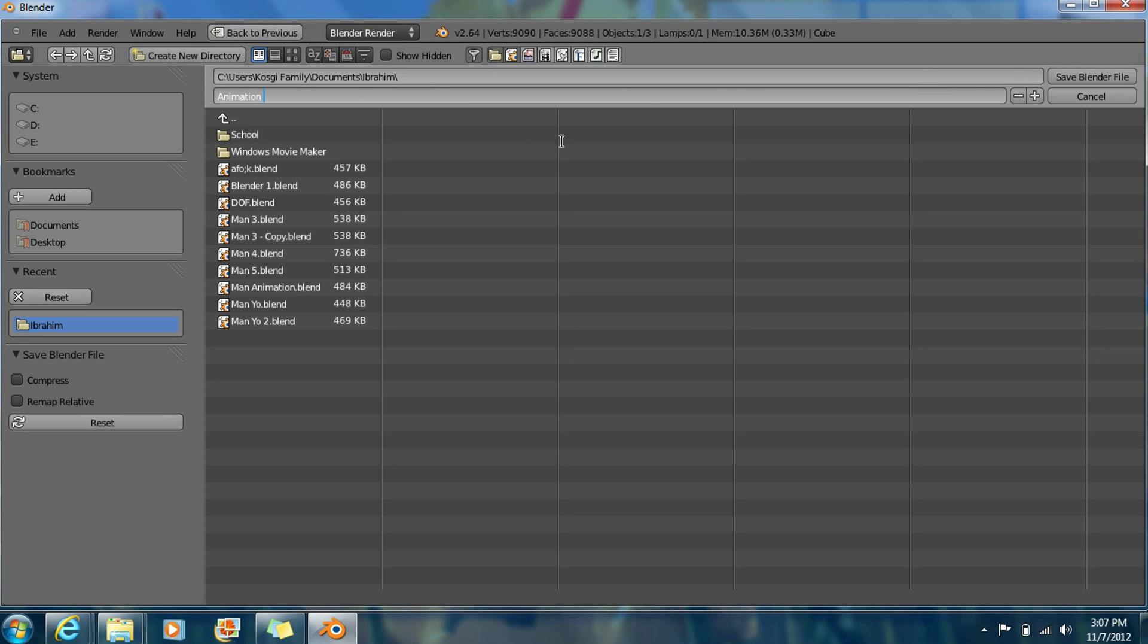
left_click(1092, 76)
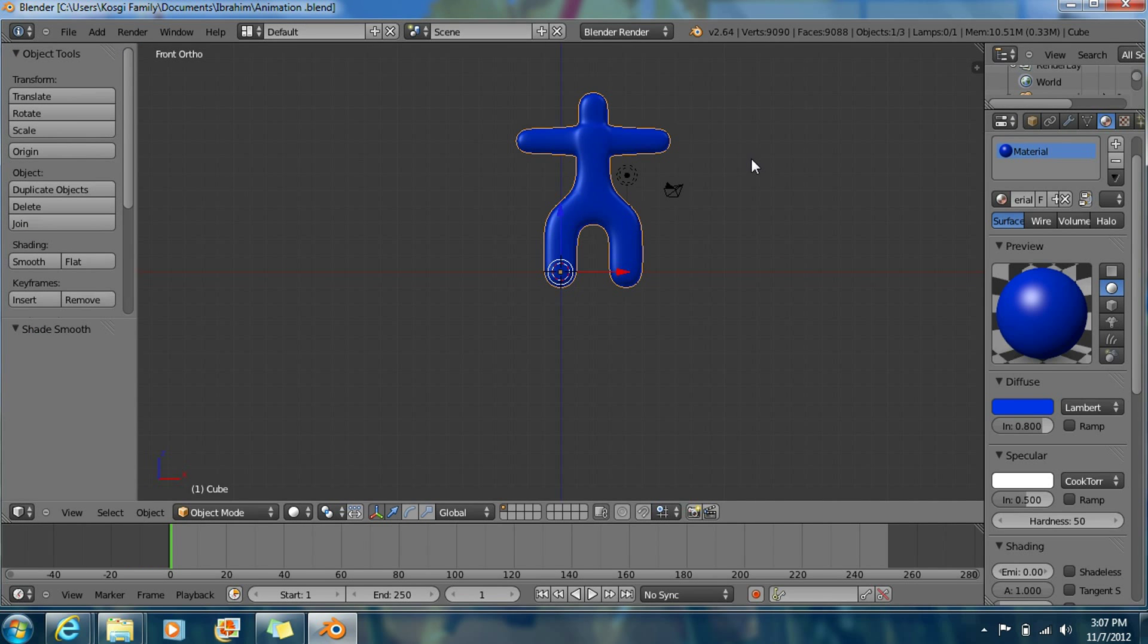
Add a single-bone armature and move it about -17.83 in X and -1.68 in Z into the figure's hips
left_click(937, 166)
left_click(1088, 121)
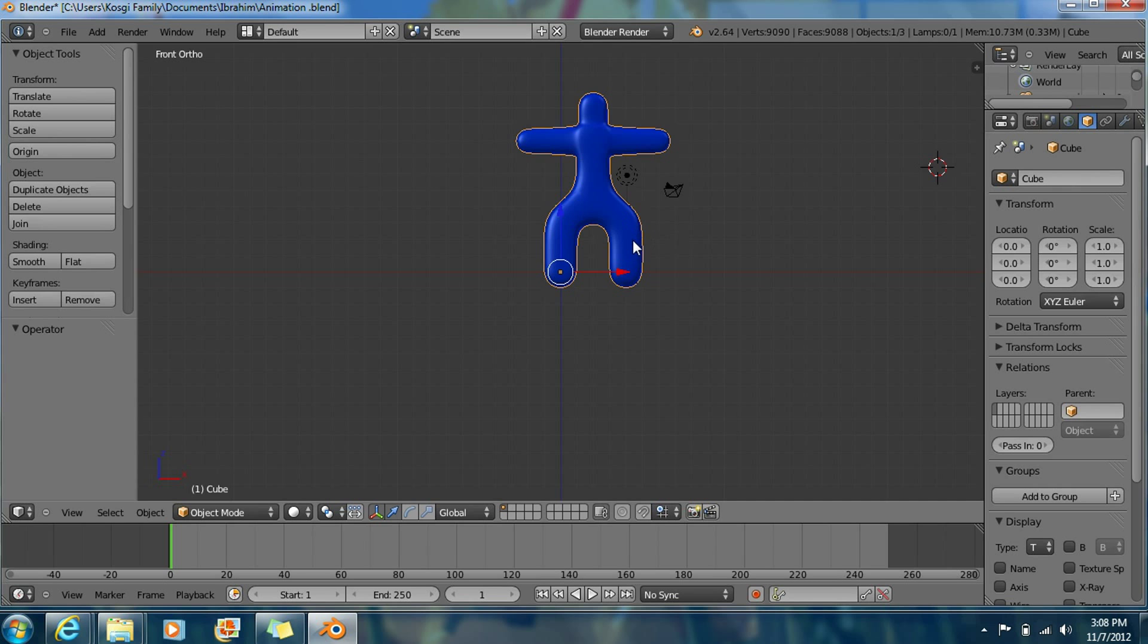
scroll(635, 240, "down", 1)
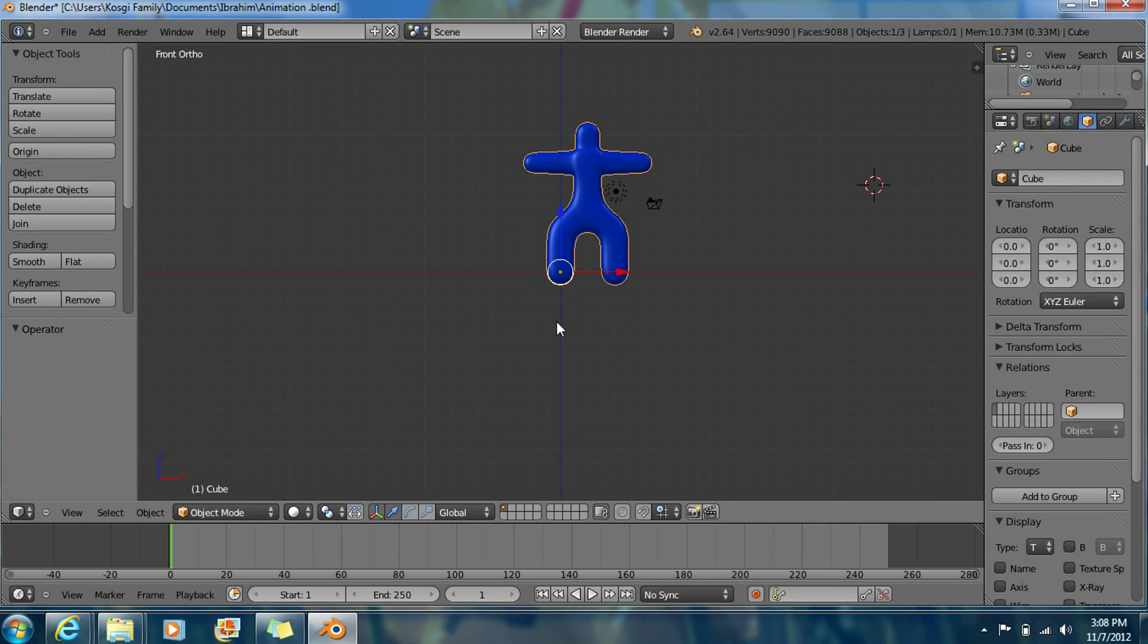
key("shift+a")
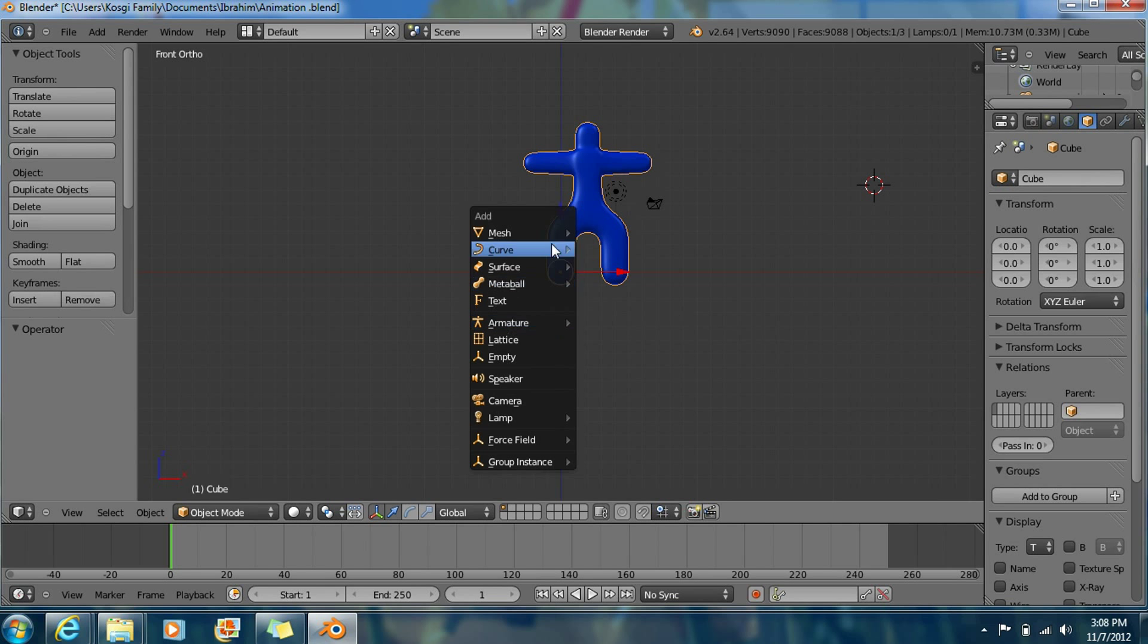
mouse_move(541, 323)
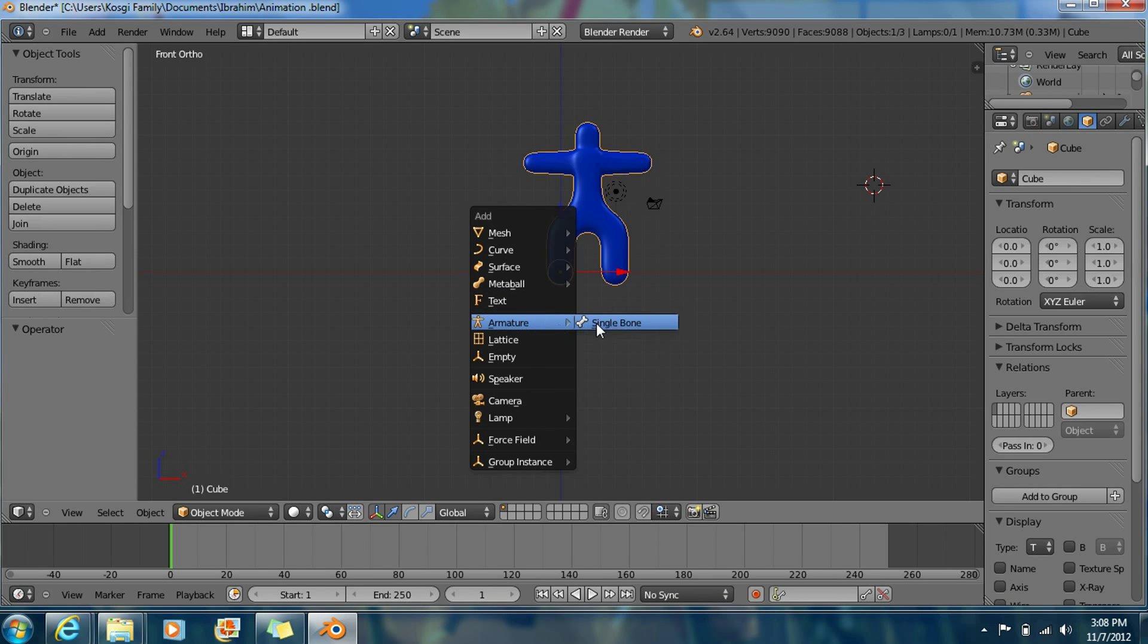
left_click(619, 323)
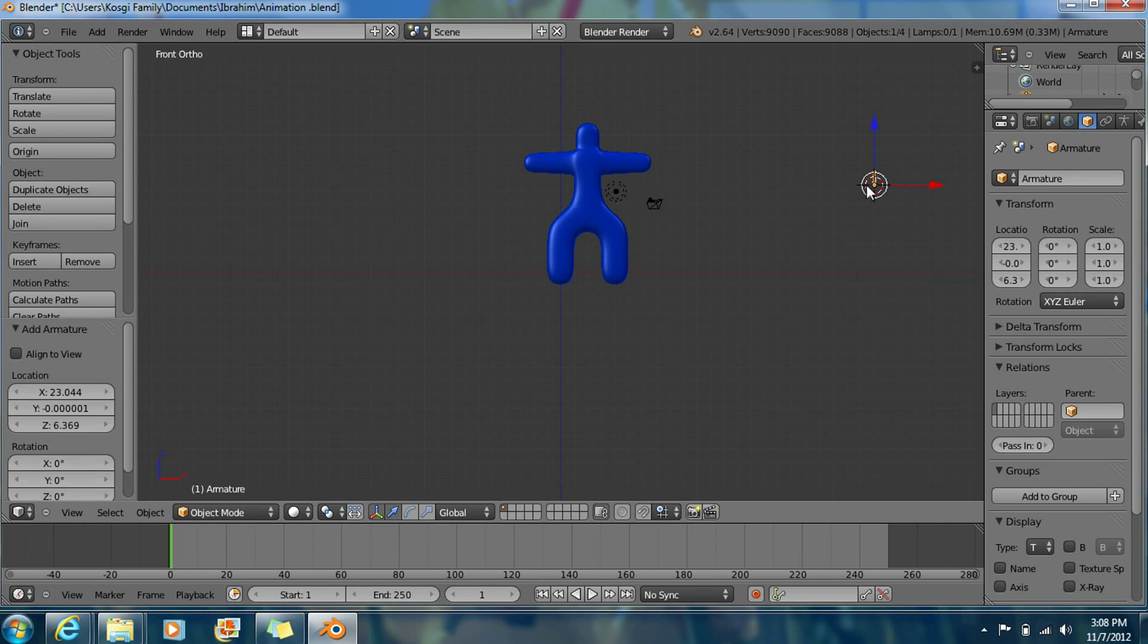
left_click_drag(875, 186, 582, 227)
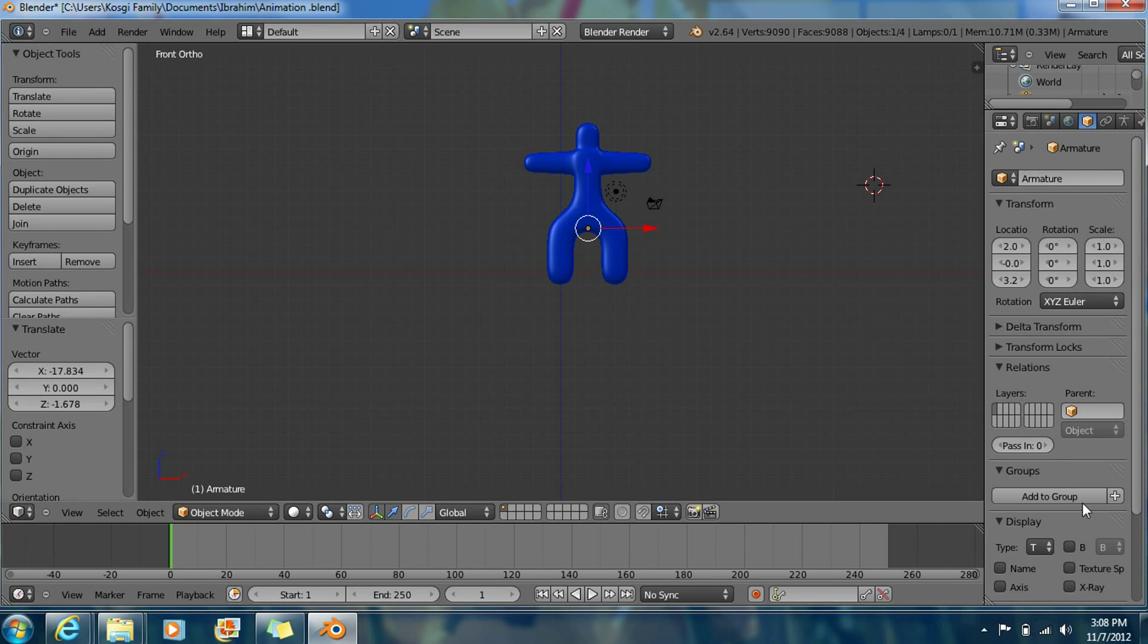
Enable X-Ray display for the armature and switch it to Edit Mode
left_click(1069, 586)
scroll(1082, 584, "down", 3)
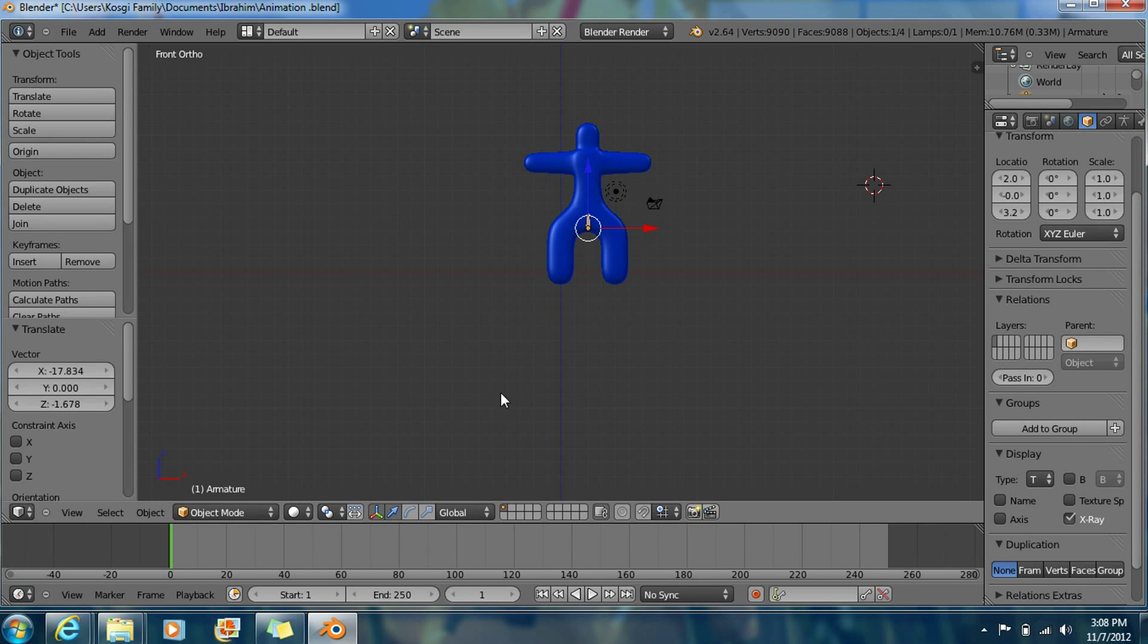
left_click(254, 512)
left_click(249, 478)
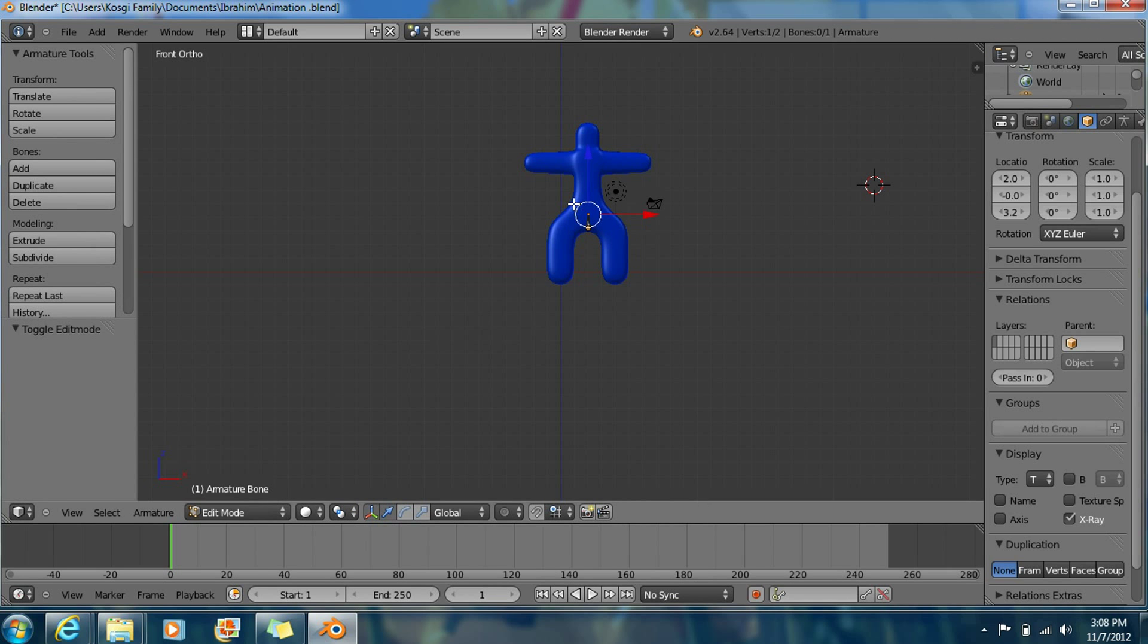
Extrude three chained bones from the hip bone's tip down the figure's leg on the positive X side
key("e")
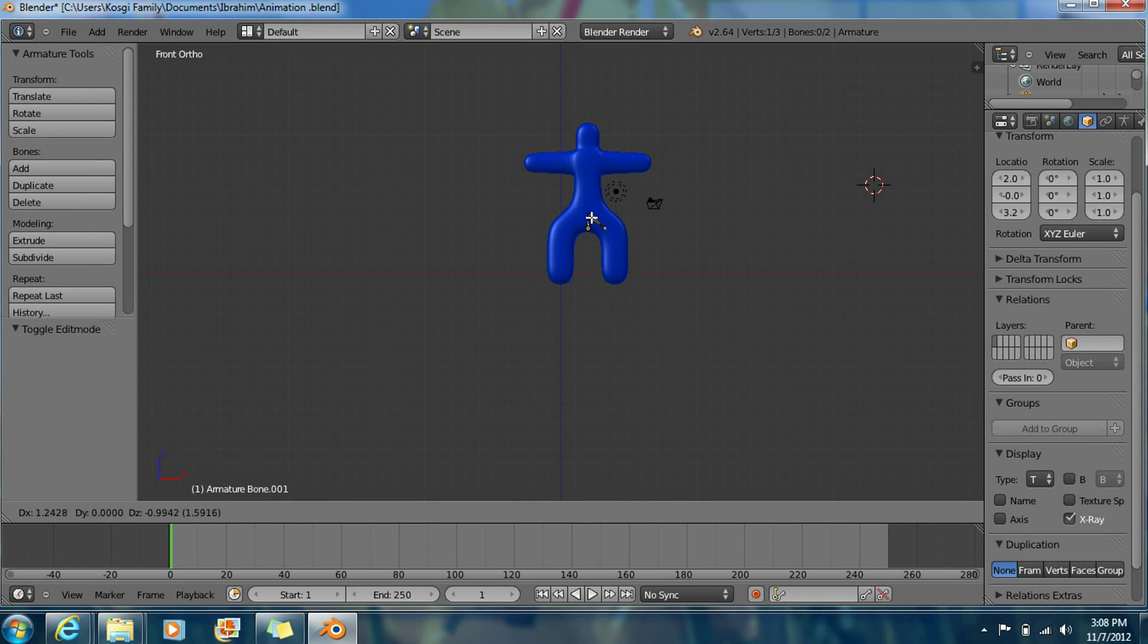
left_click(598, 219)
key("e")
left_click(601, 242)
key("e")
left_click(600, 264)
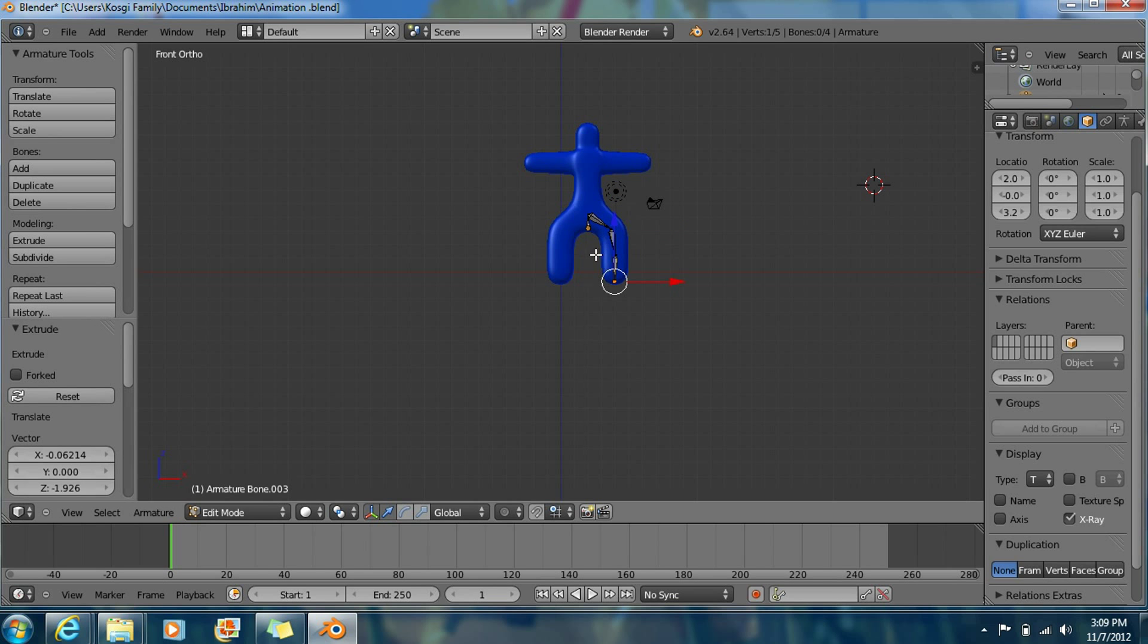
Extrude a matching chain of three bones from the hip bone's tip down the leg on the negative X side
key("a")
key("a")
key("a")
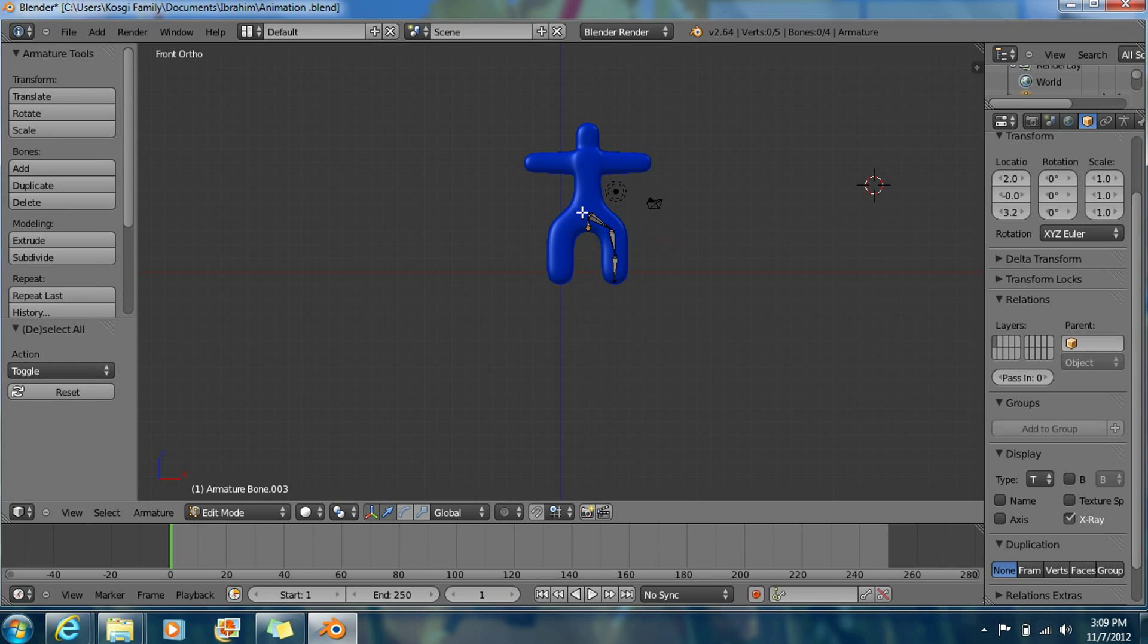
right_click(588, 220)
key("e")
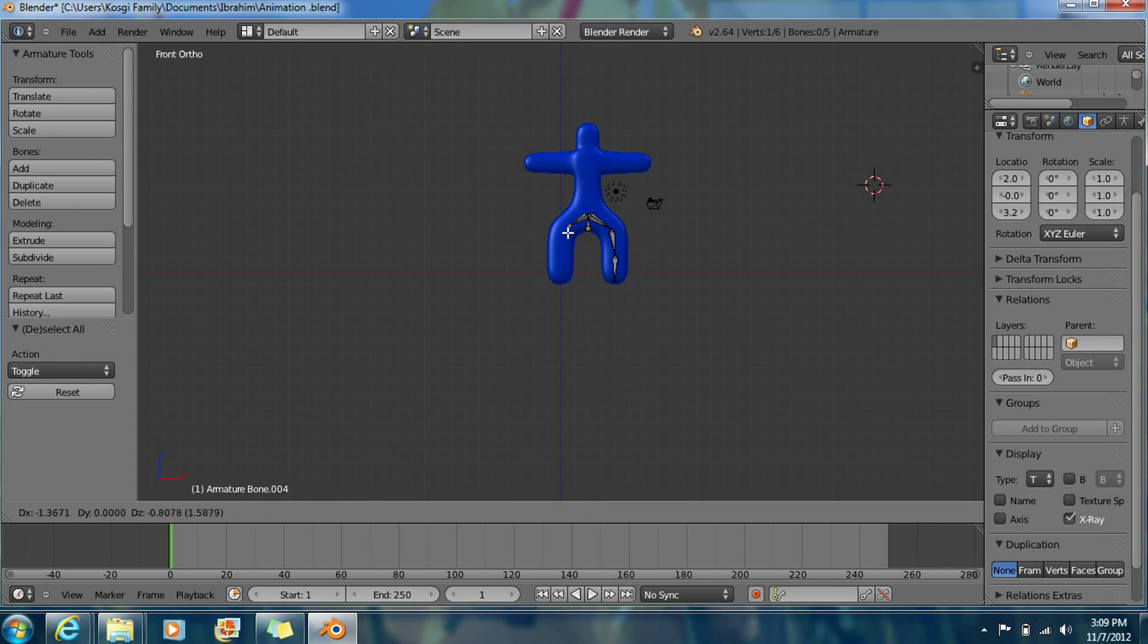
left_click(567, 234)
key("e")
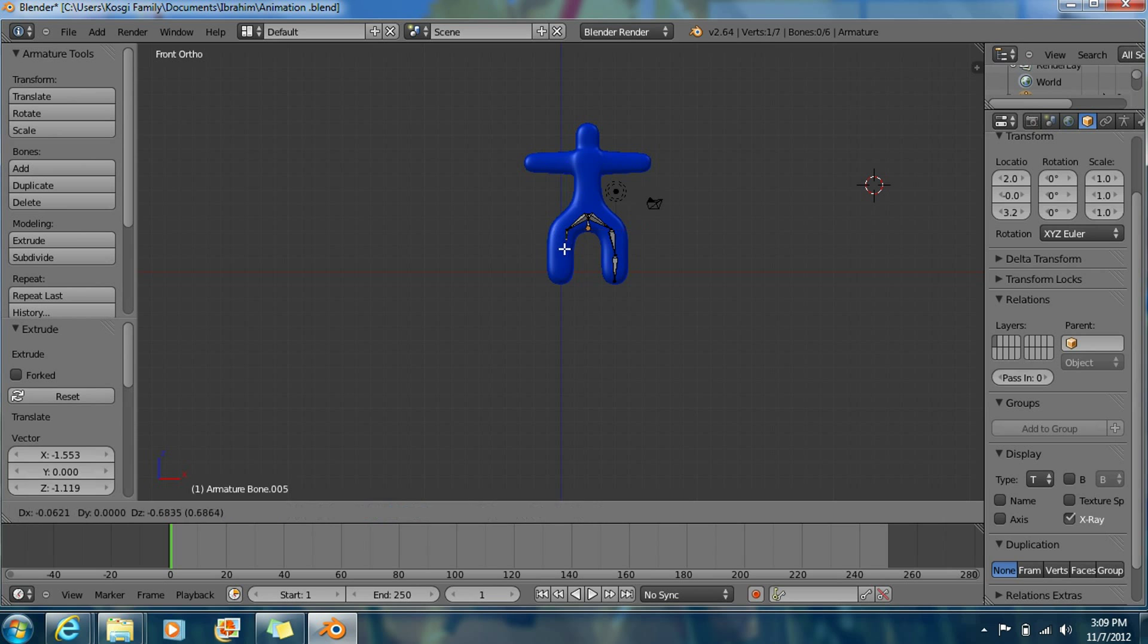
left_click(562, 260)
key("e")
left_click(563, 285)
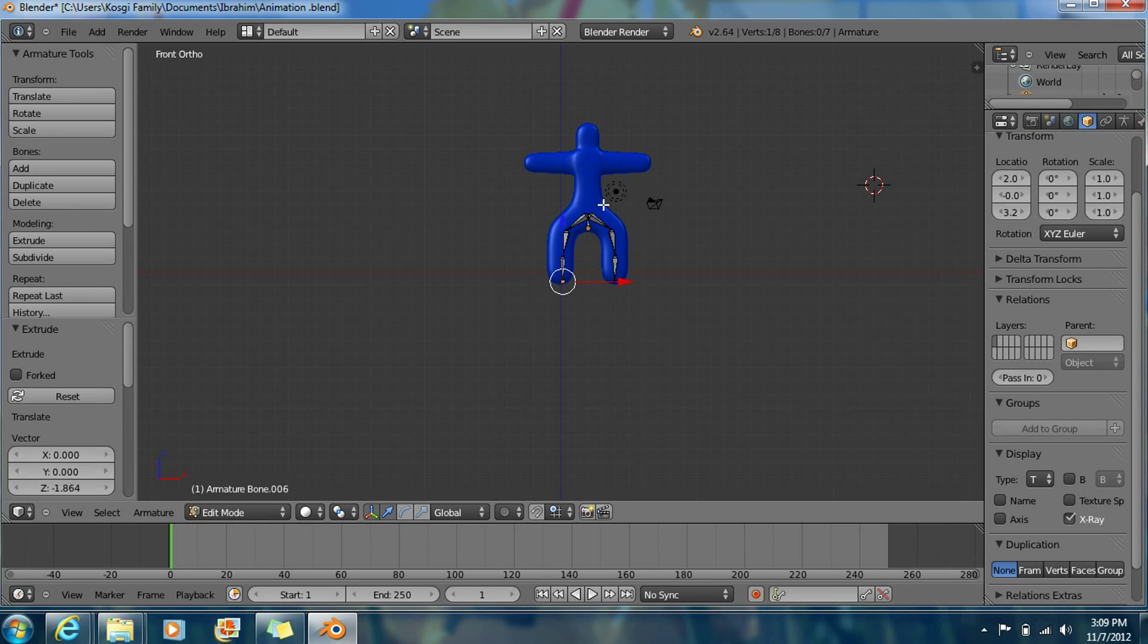
Extrude a spine bone about 4 units up from the hip joint and a head bone about 2.4 units above it
right_click(589, 219)
key("e")
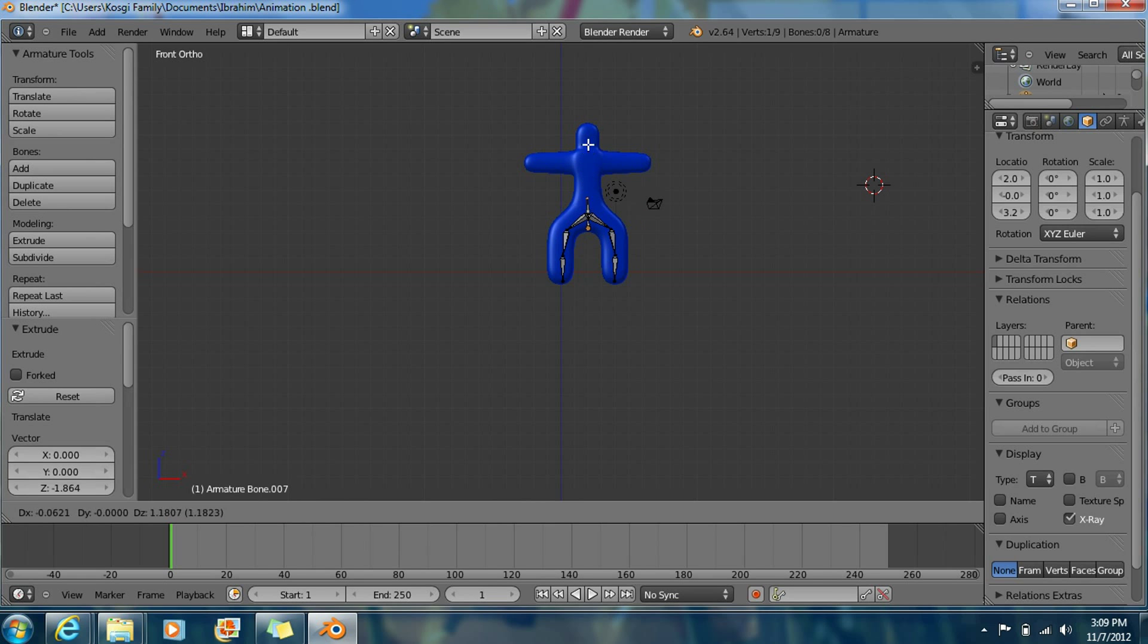
left_click(589, 113)
key("e")
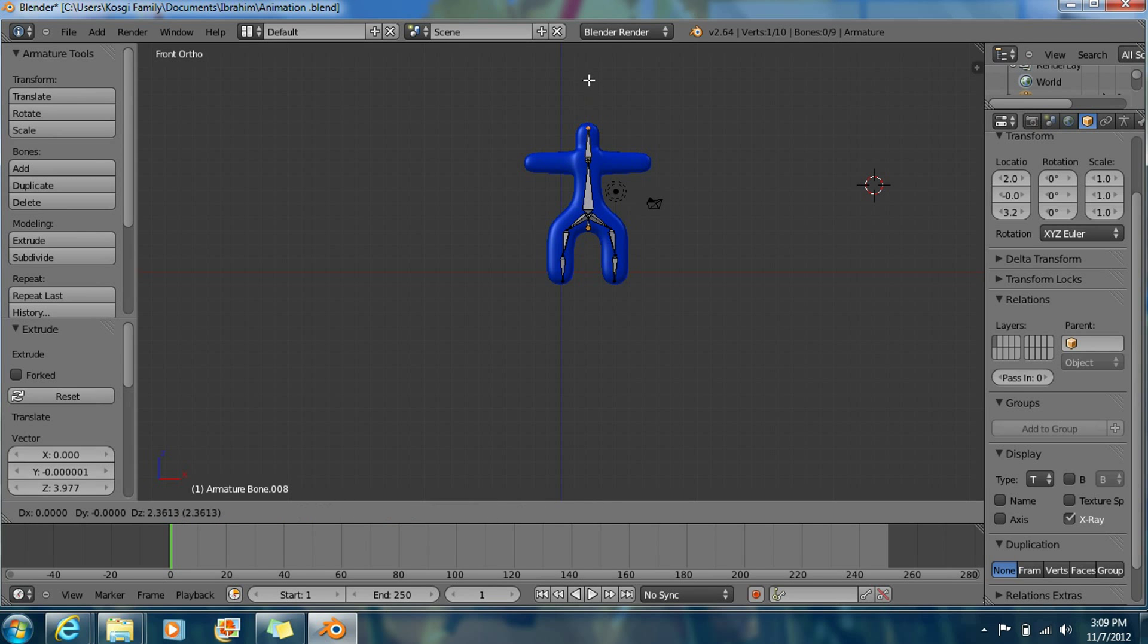
right_click(589, 79)
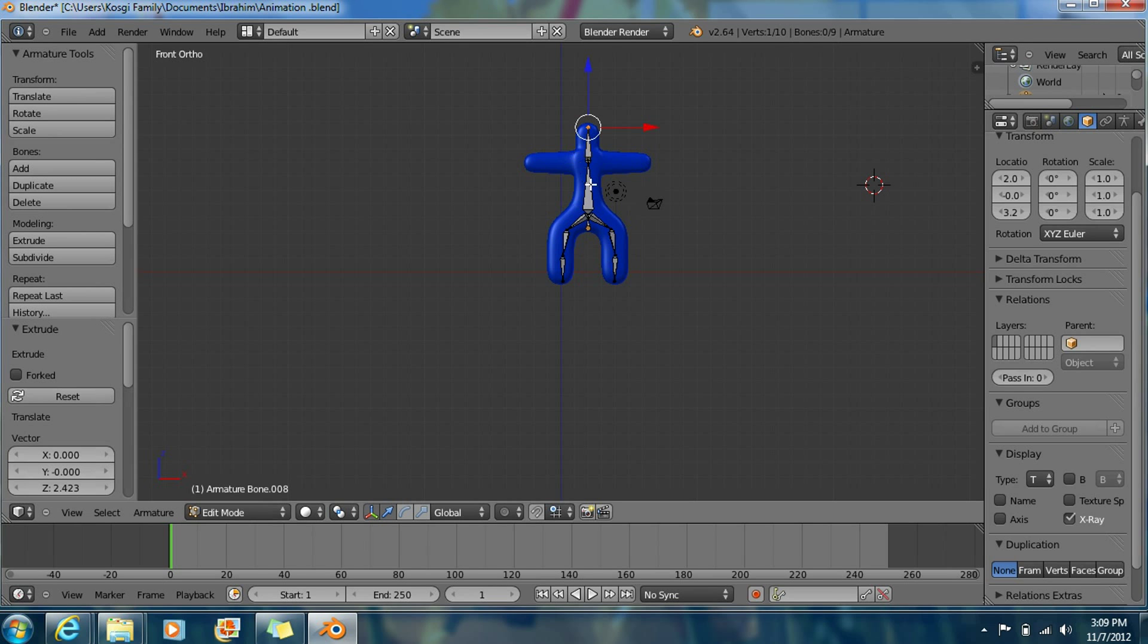
Extrude three chained bones from the spine's upper joint along the figure's arm on the positive X side
right_click(589, 162)
key("e")
left_click(610, 163)
key("e")
left_click(642, 164)
key("e")
left_click(656, 165)
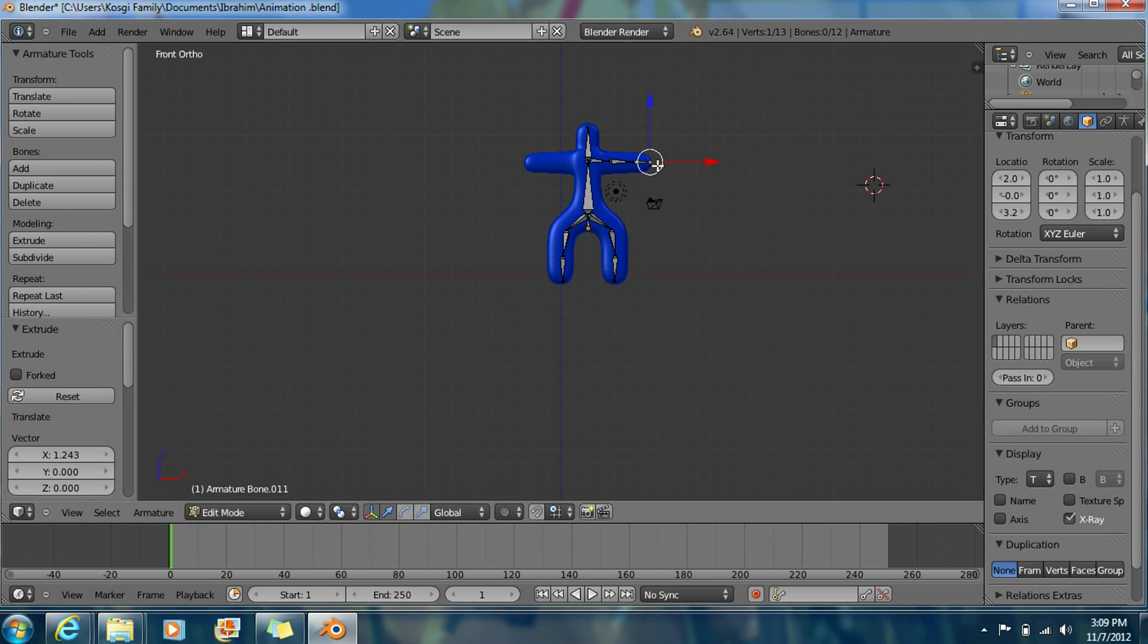
Extrude three chained bones from the spine's upper joint along the arm on the negative X side
right_click(588, 161)
key("e")
left_click(567, 163)
key("e")
left_click(544, 163)
key("e")
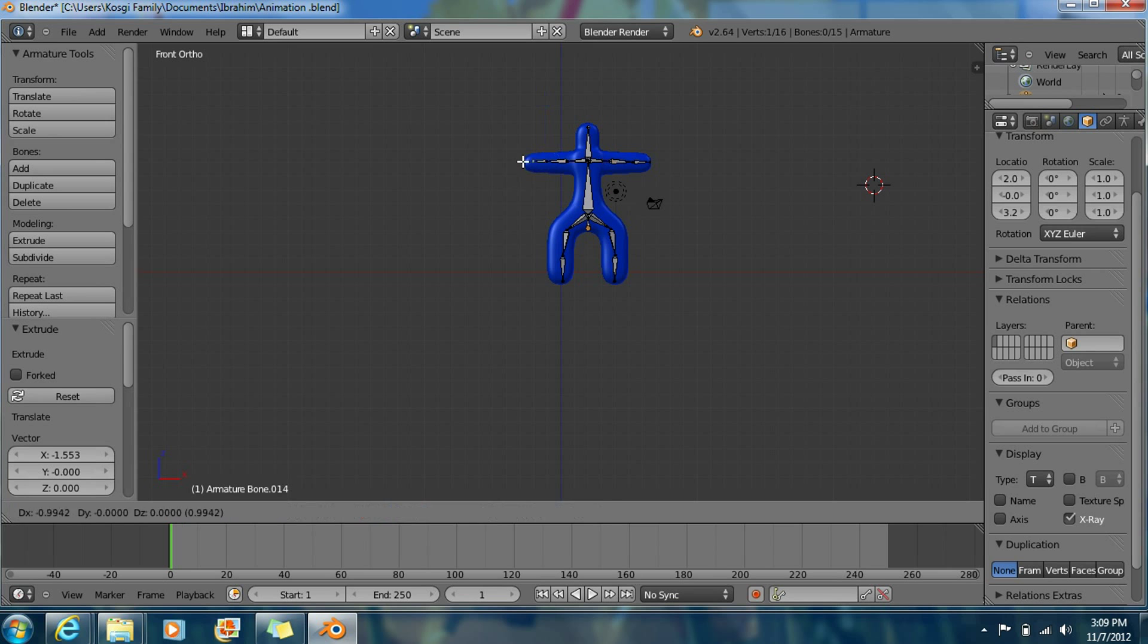
left_click(525, 163)
scroll(575, 178, "down", 2)
scroll(575, 179, "up", 2)
scroll(573, 211, "down", 1)
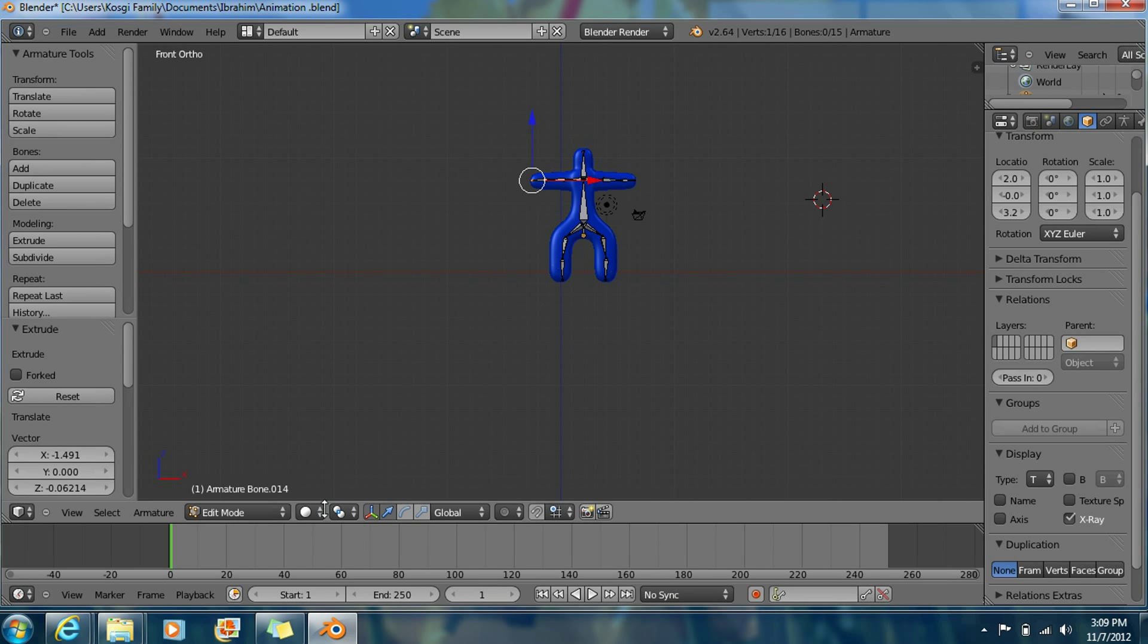
Return to Object Mode and parent the figure's mesh to the armature with Armature Deform
left_click(236, 508)
left_click(248, 494)
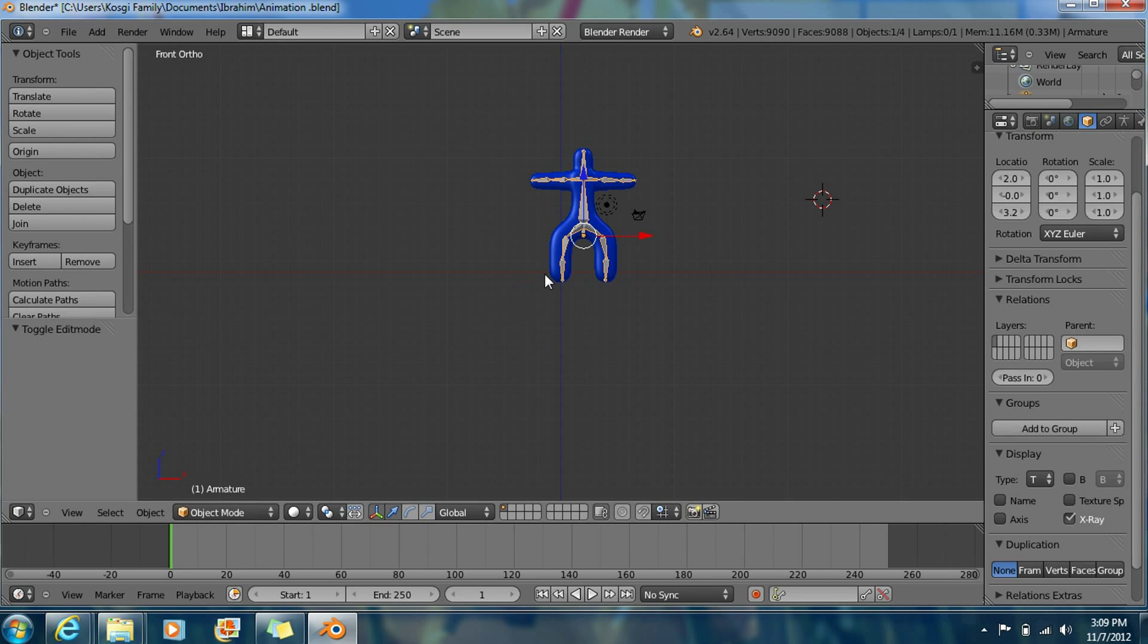
scroll(604, 234, "up", 5)
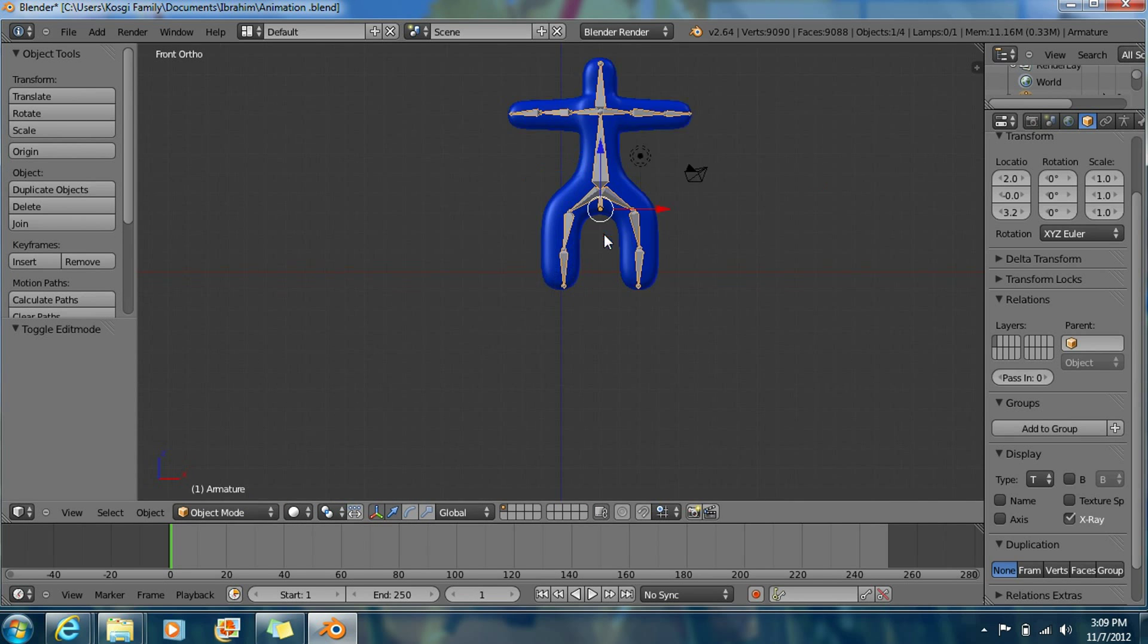
right_click(540, 242)
scroll(541, 242, "down", 5)
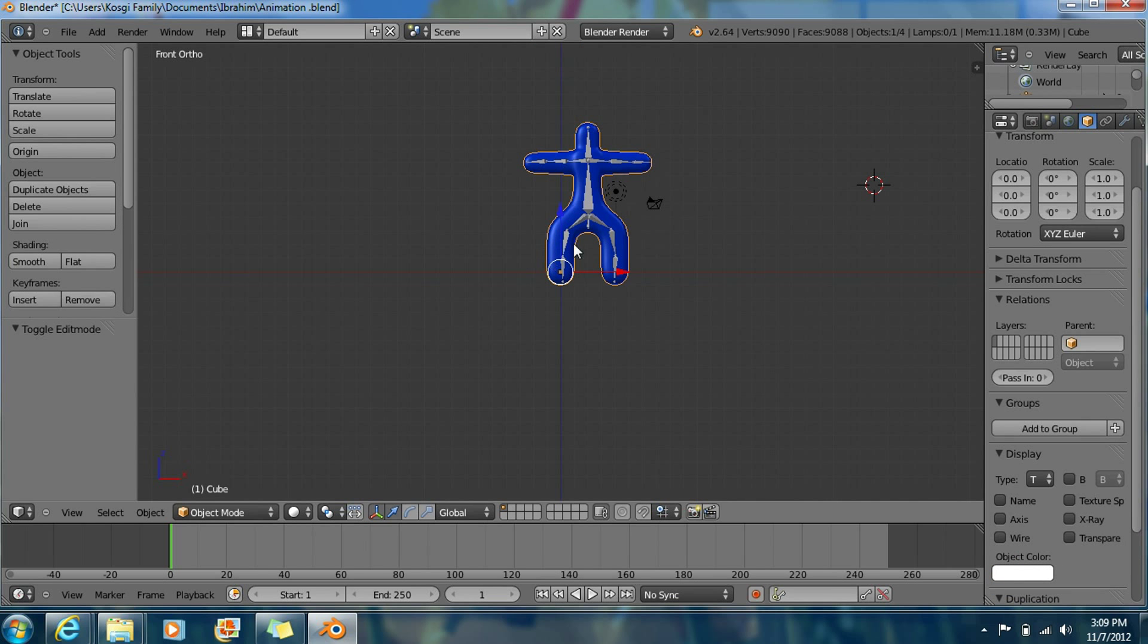
right_click(588, 202, "shift")
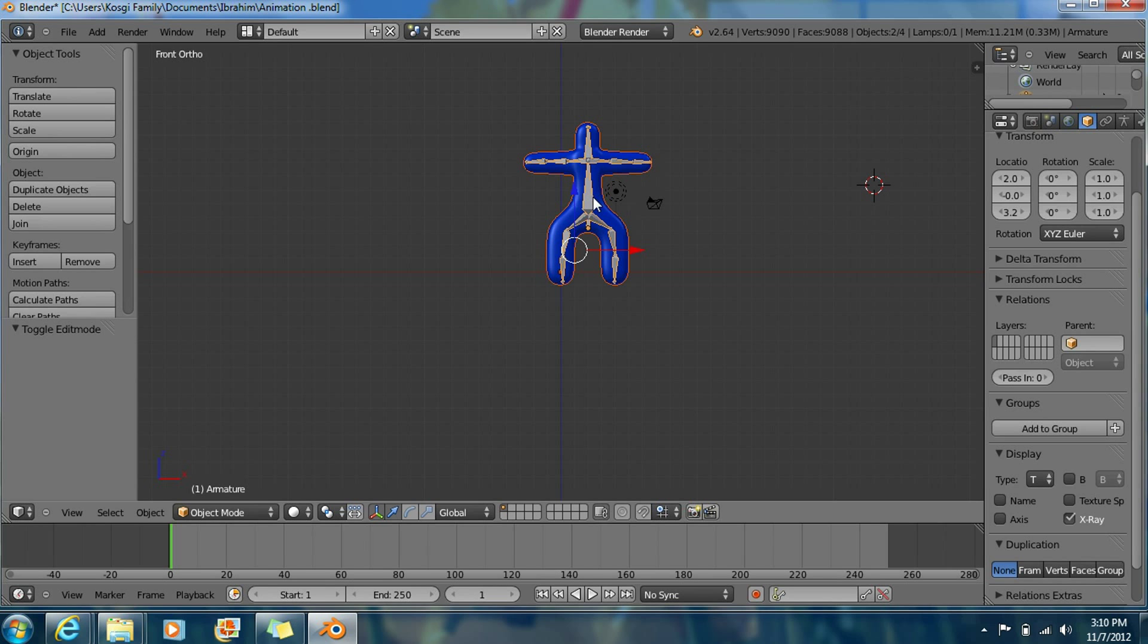
key("ctrl+p")
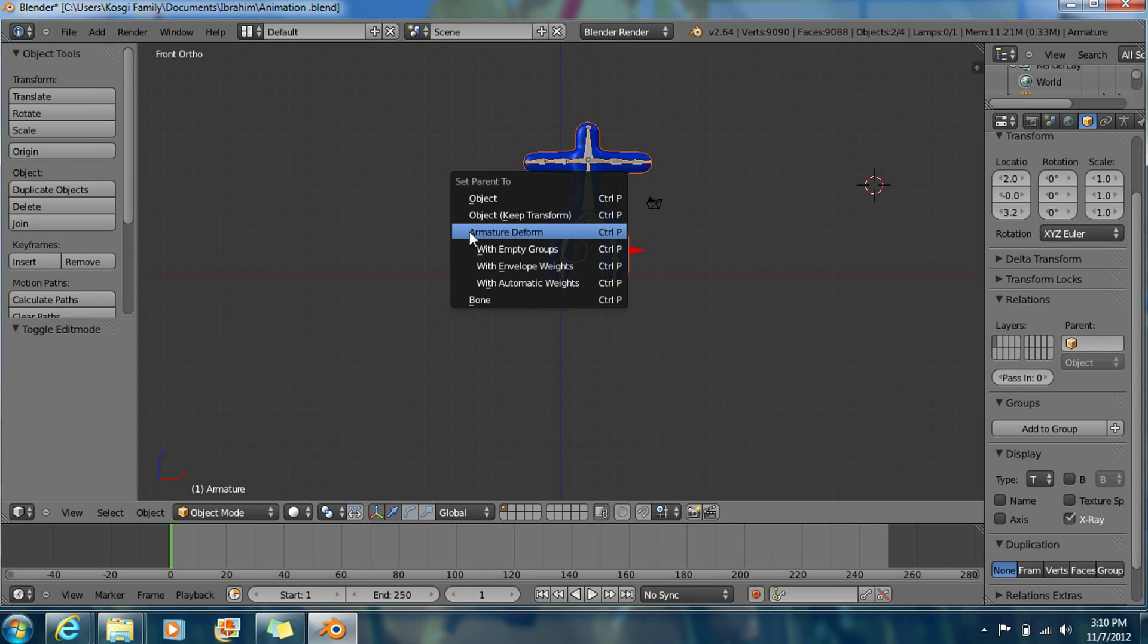
left_click(525, 232)
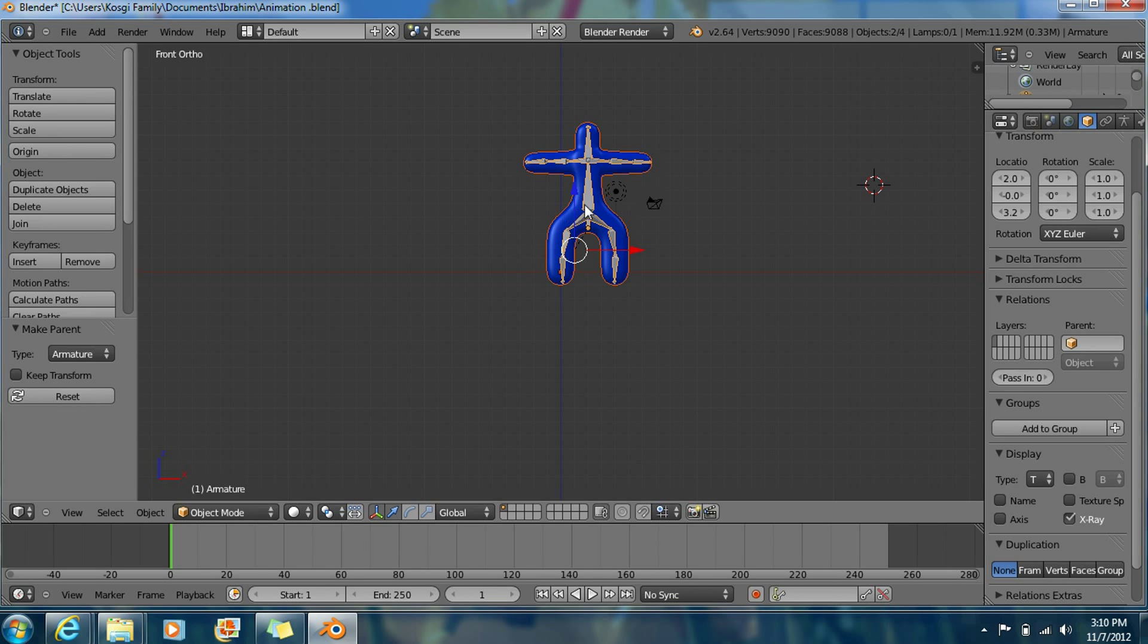
Switch the armature to Pose Mode and select the thigh bone on the negative X side
right_click(588, 241)
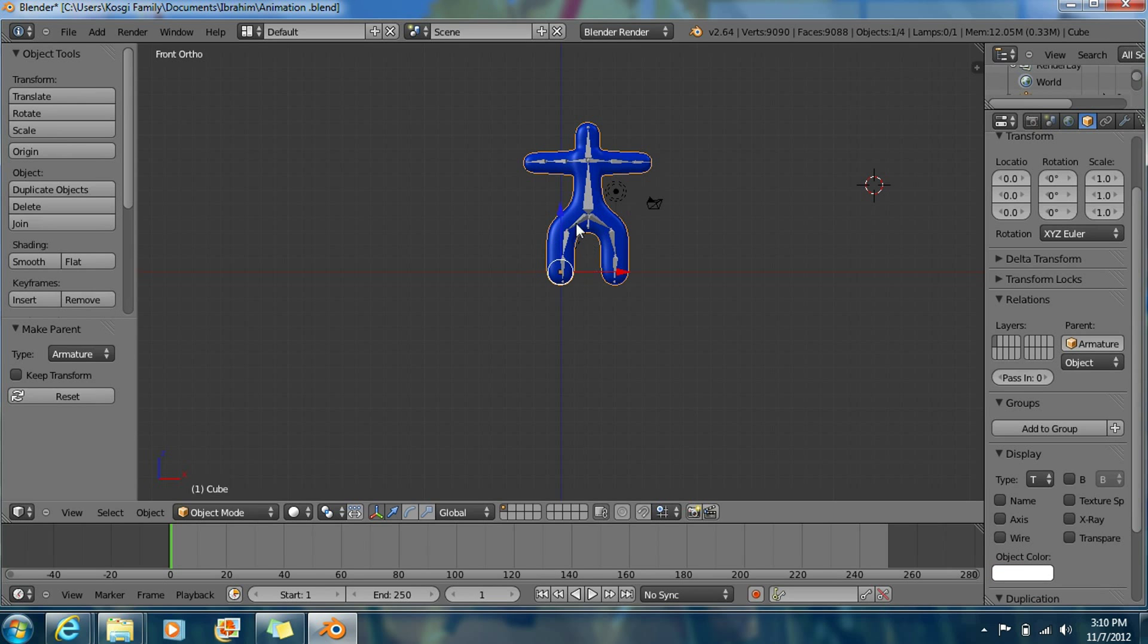
right_click(588, 210)
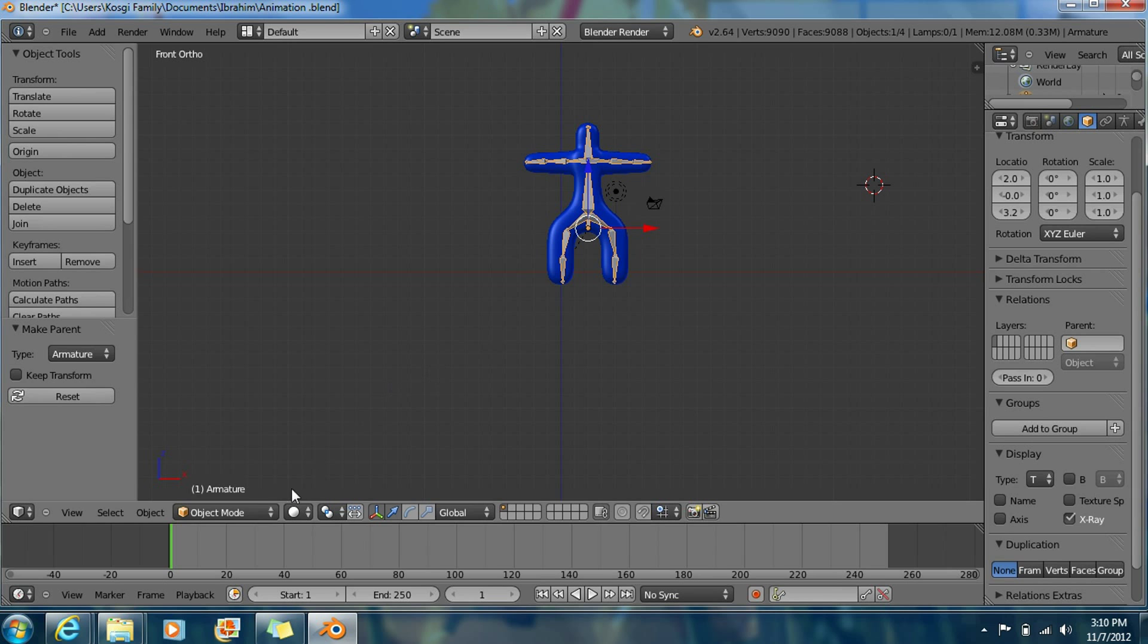
left_click(249, 514)
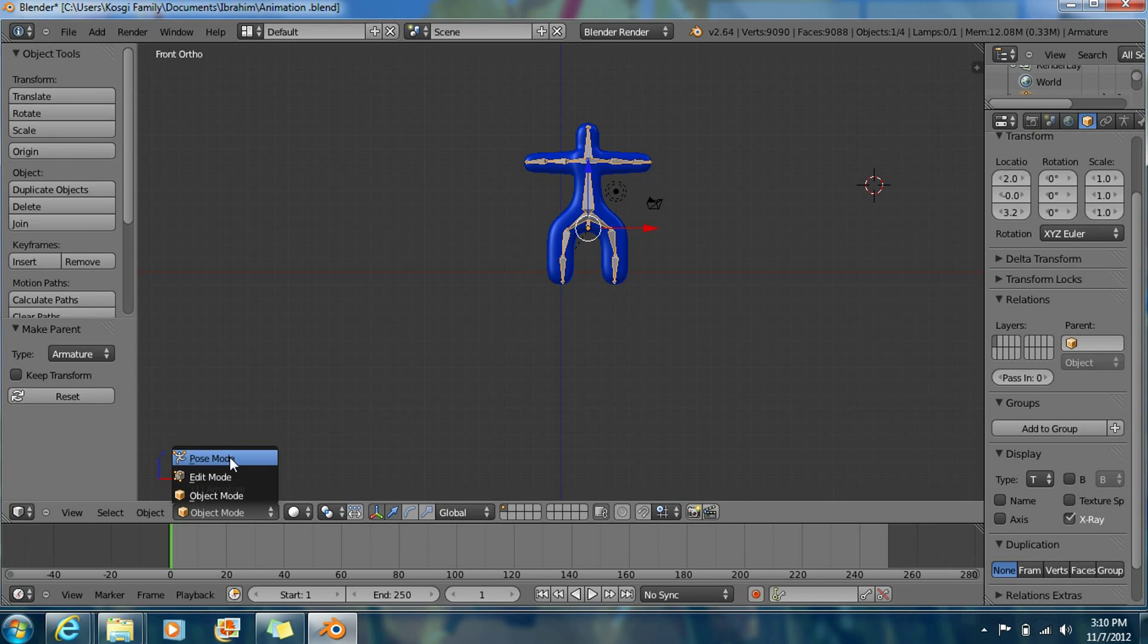
left_click(231, 459)
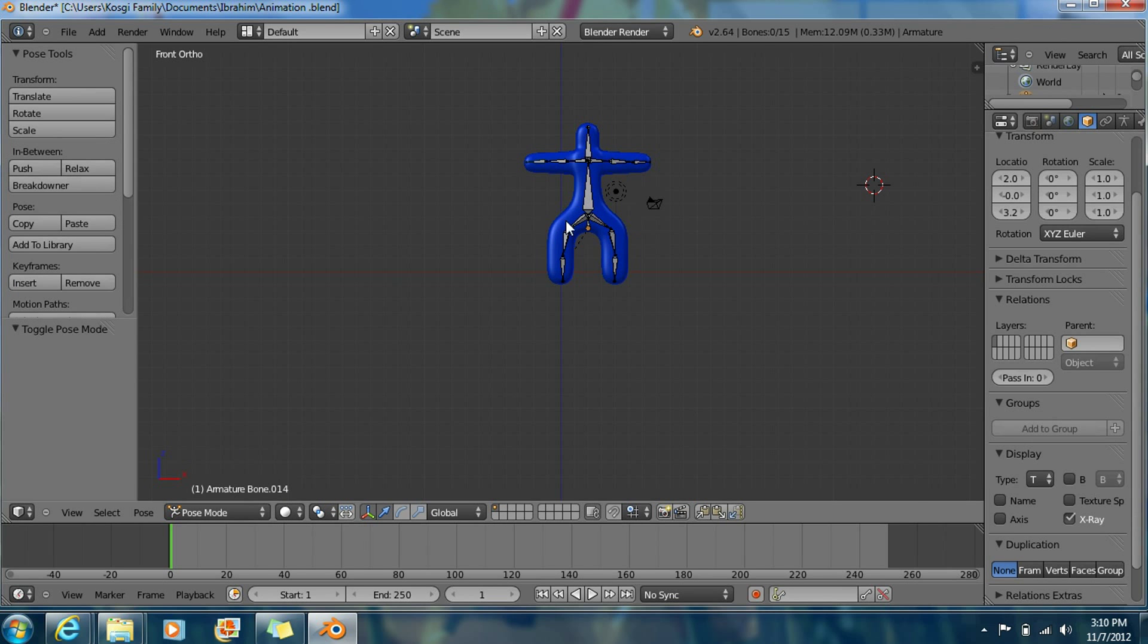
scroll(552, 241, "up", 3)
right_click(553, 246)
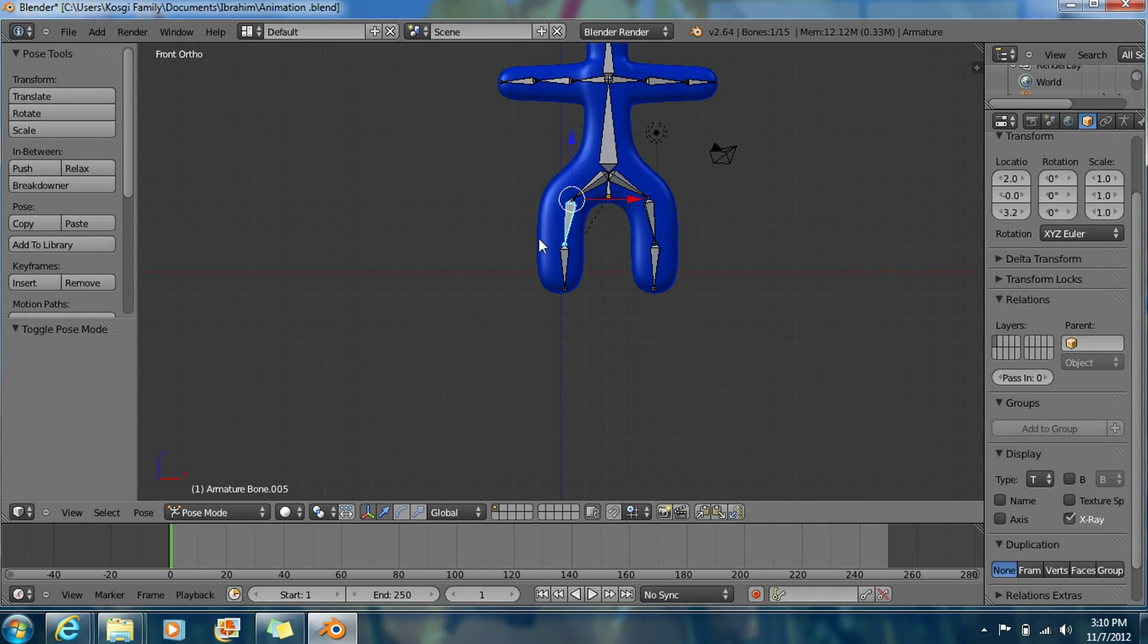
Select the figure's mesh and switch it to Weight Paint mode, keeping the front view
right_click(538, 236)
scroll(543, 246, "down", 3)
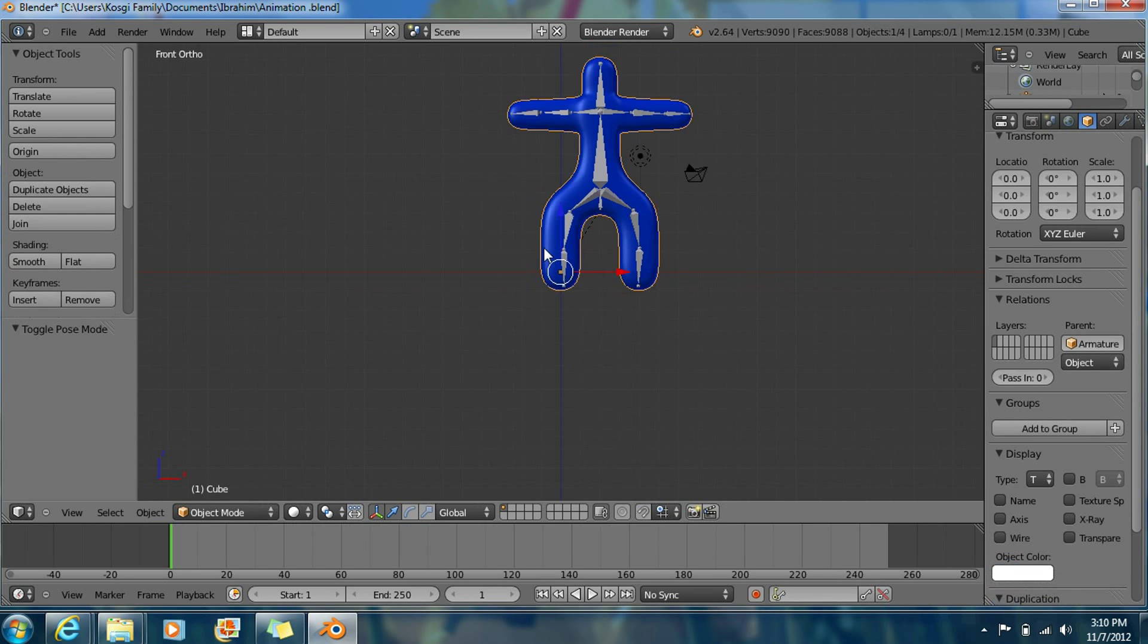
left_click(246, 514)
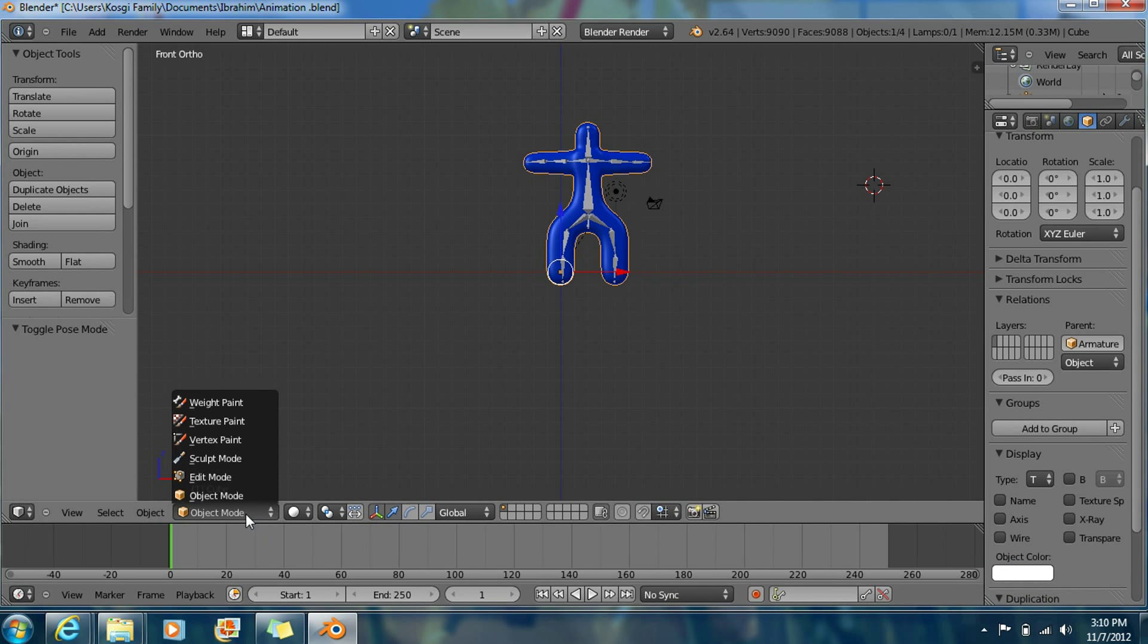
left_click(231, 405)
scroll(621, 239, "up", 2)
scroll(621, 239, "down", 2)
middle_click_drag(699, 195, 713, 182)
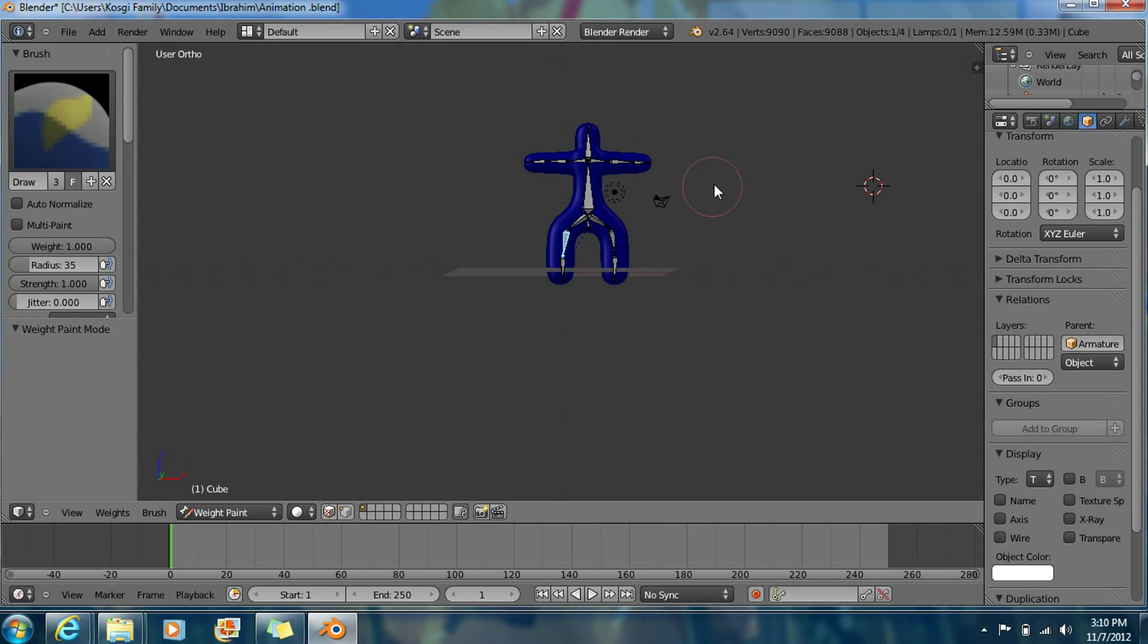
key("KP_1")
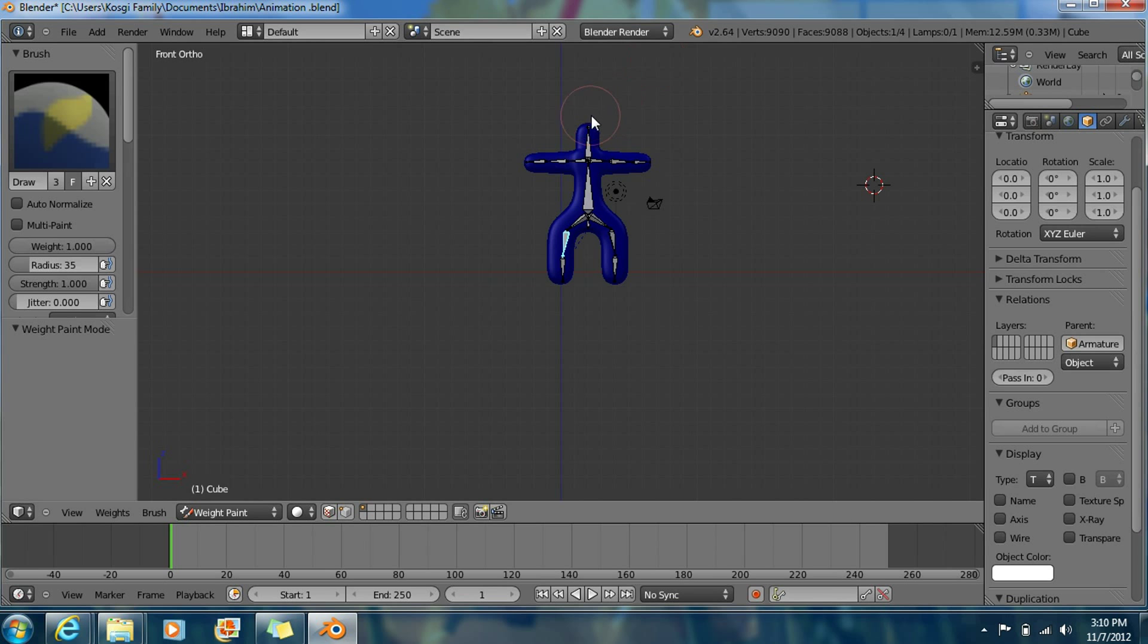
Select the head bone as the target for weight painting
right_click(590, 141)
scroll(630, 120, "up", 1)
scroll(630, 119, "down", 5)
scroll(631, 119, "up", 5)
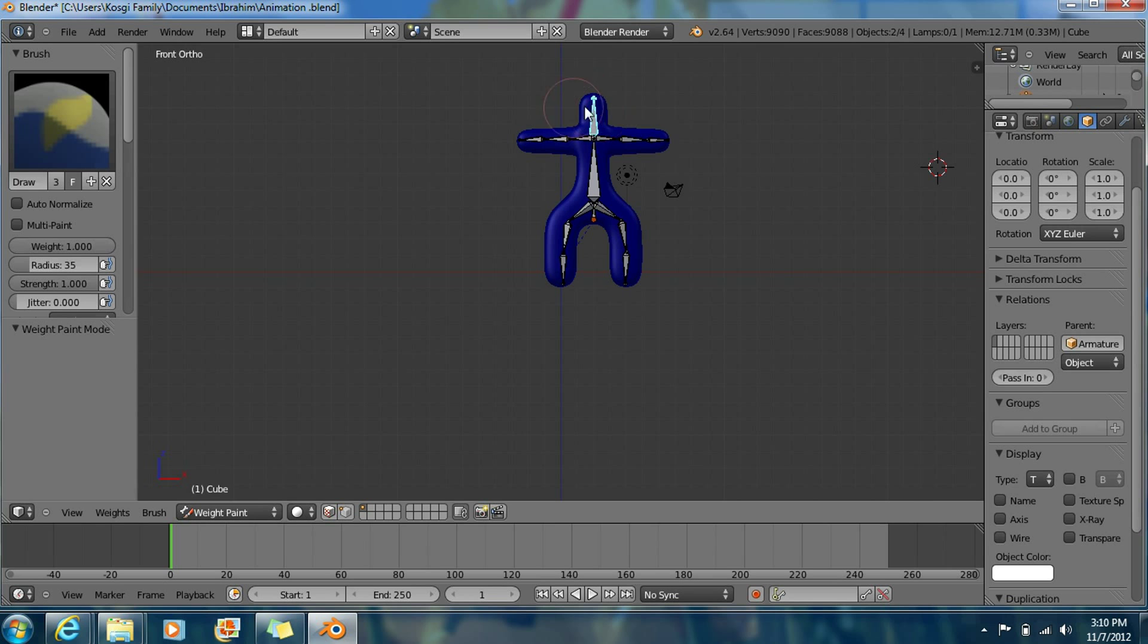
scroll(614, 105, "up", 1)
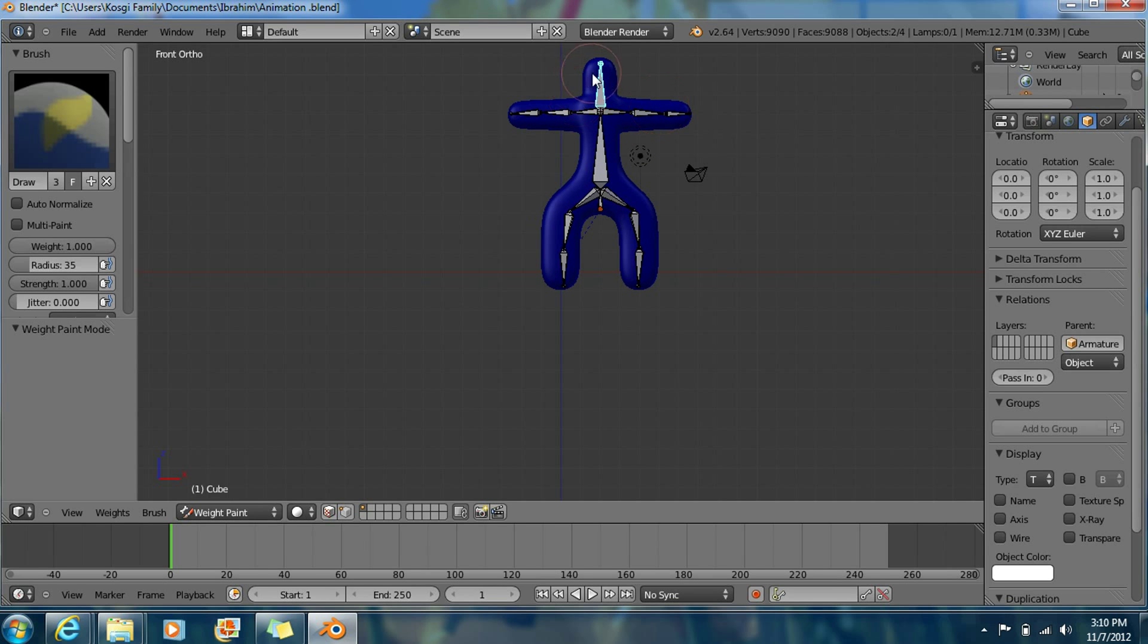
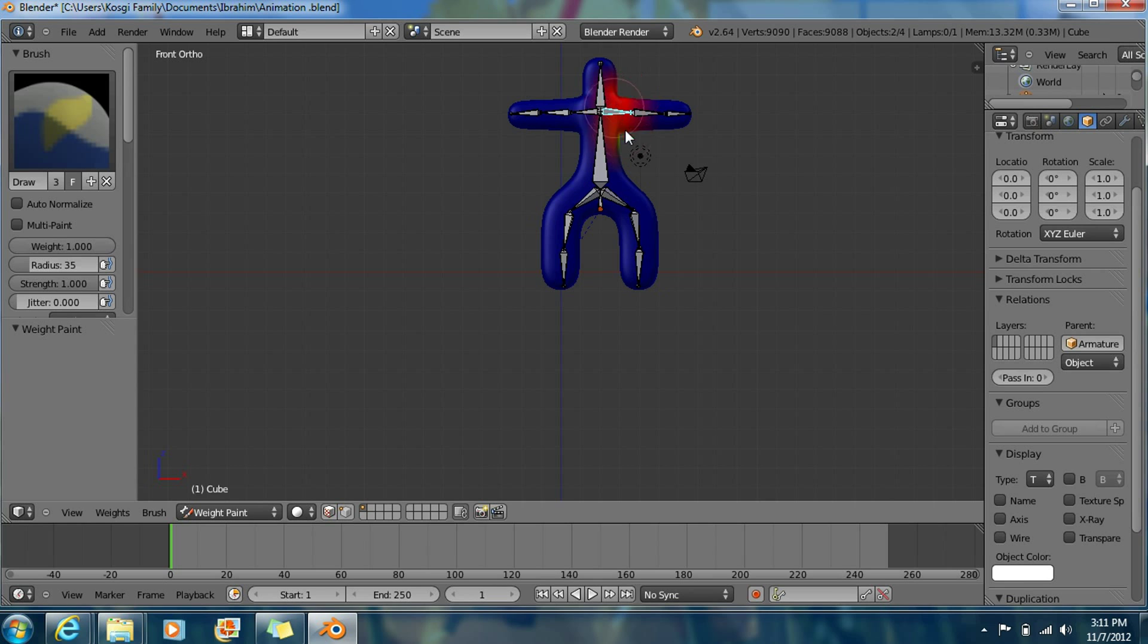
Select the middle and end bones of the positive X arm in turn and paint full weight around the end bone
right_click(652, 117)
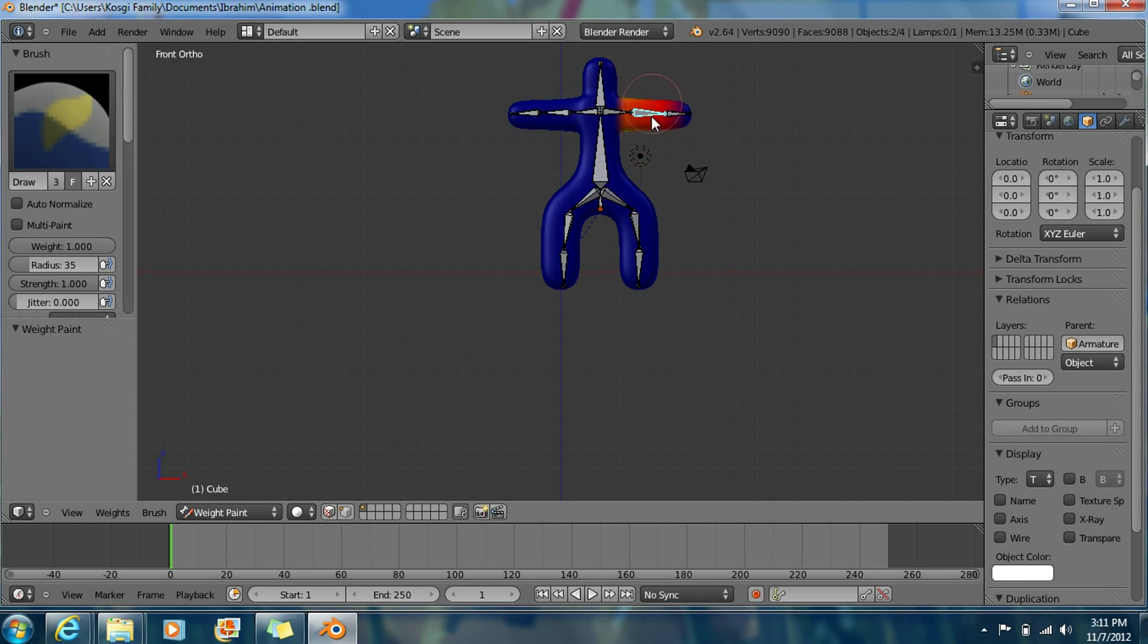
right_click(681, 106)
mouse_move(684, 98)
left_mouse_down()
mouse_move(684, 127)
mouse_move(694, 98)
left_mouse_up()
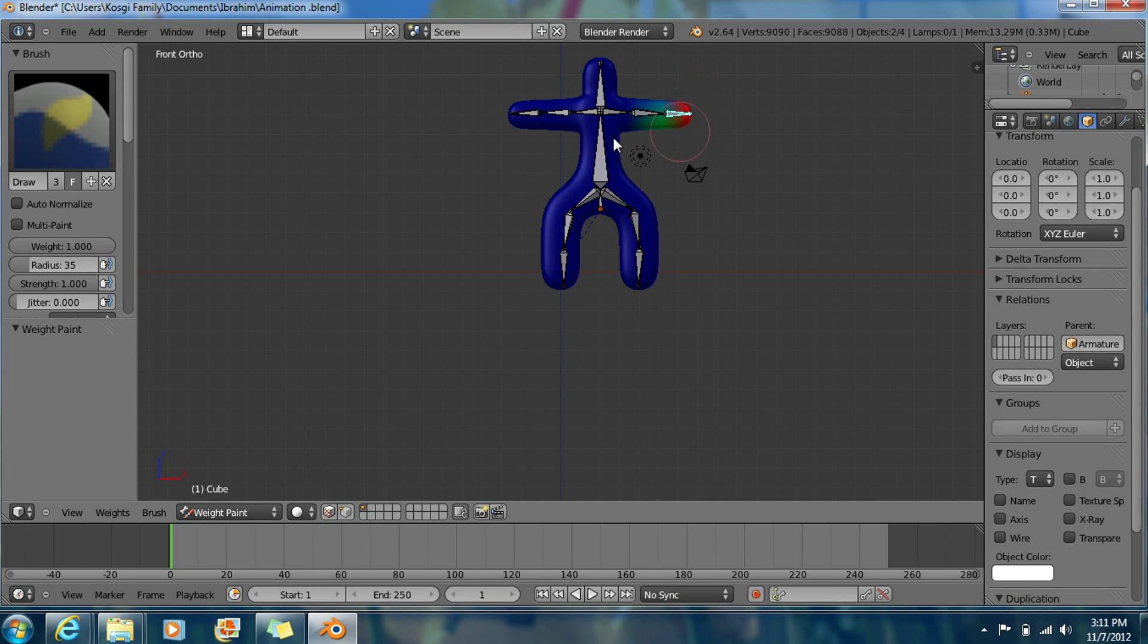
Paint the front of the negative X arm with full weight for its inner and middle bones, and select its end bone
right_click(583, 112)
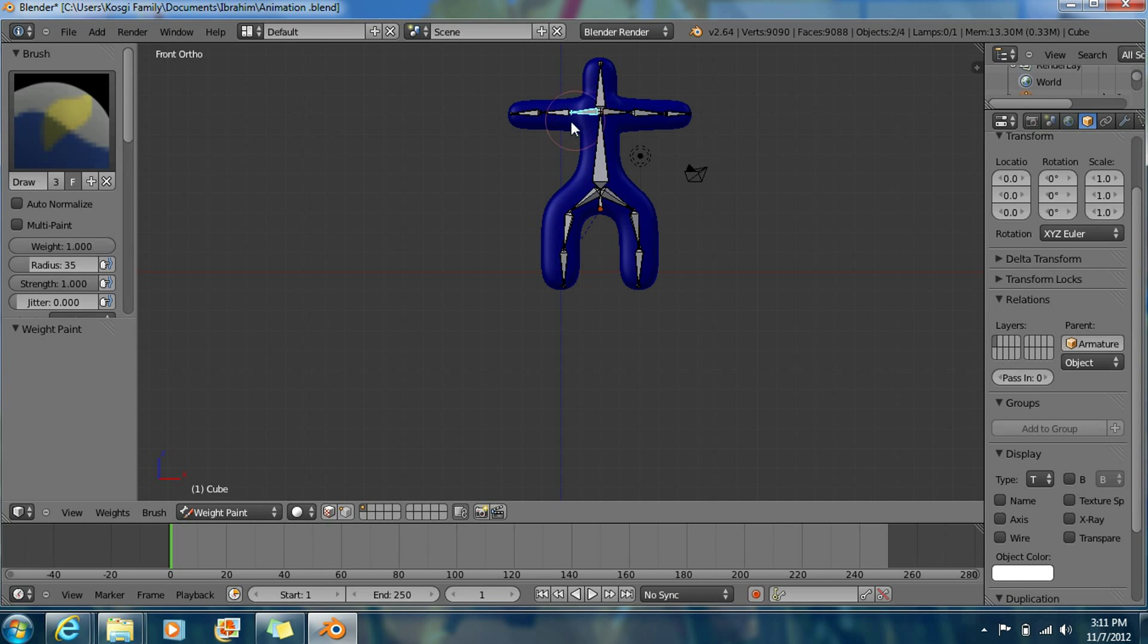
mouse_move(571, 133)
left_mouse_down()
mouse_move(573, 99)
mouse_move(574, 123)
left_mouse_up()
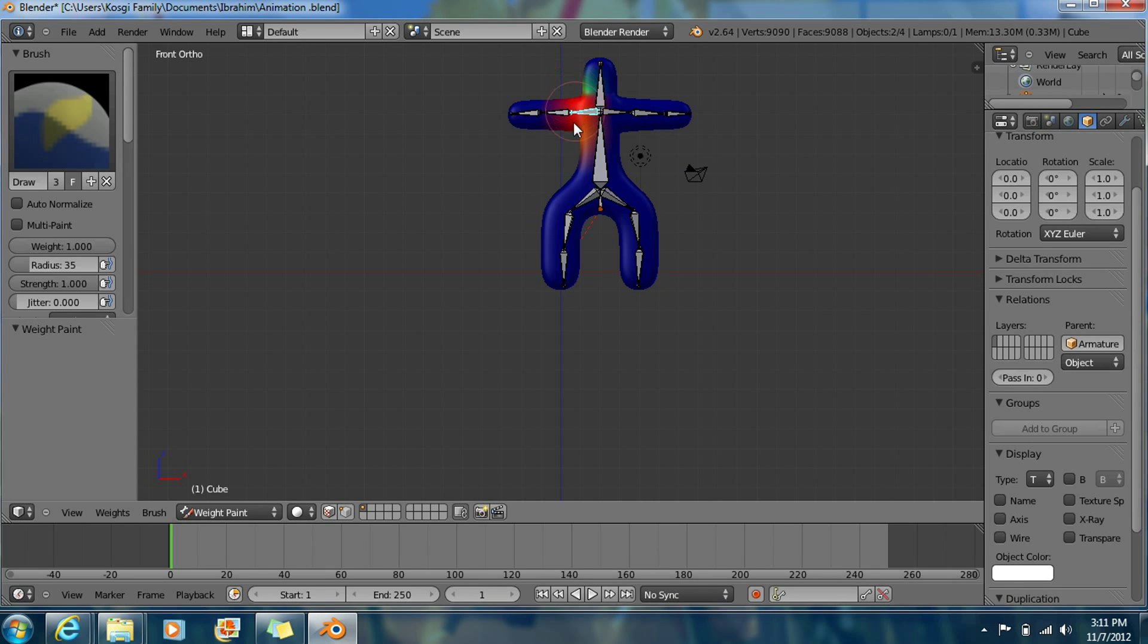
right_click(553, 123)
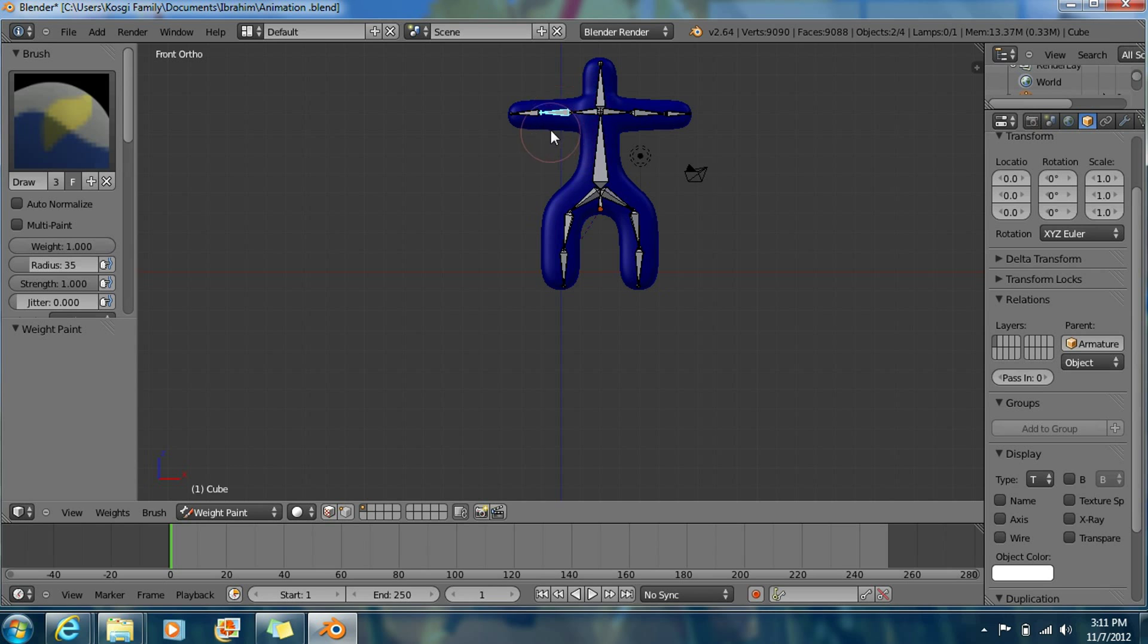
mouse_move(555, 98)
left_mouse_down()
mouse_move(556, 137)
mouse_move(527, 111)
mouse_move(517, 124)
mouse_move(516, 99)
mouse_move(515, 115)
left_mouse_up()
right_click(514, 113)
From behind the figure, paint full weight over the shoulder area for the inner bone of the negative X arm
middle_click_drag(523, 140, 605, 156)
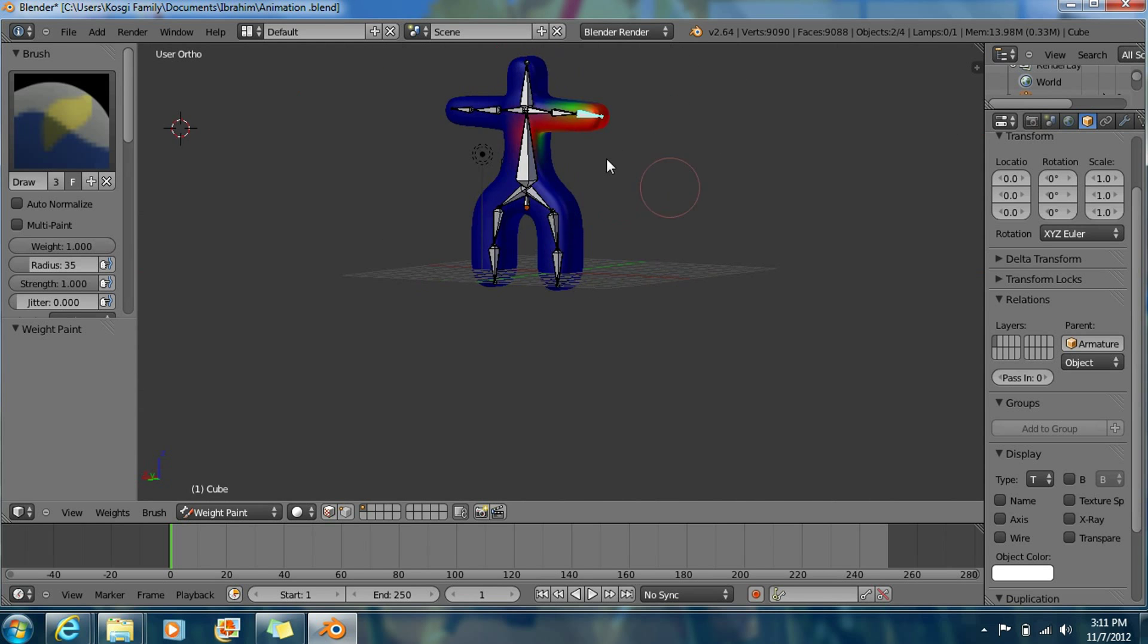
right_click(561, 113)
mouse_move(561, 134)
left_mouse_down()
mouse_move(559, 112)
mouse_move(558, 130)
mouse_move(553, 114)
mouse_move(531, 113)
left_mouse_up()
middle_click_drag(533, 123, 565, 130)
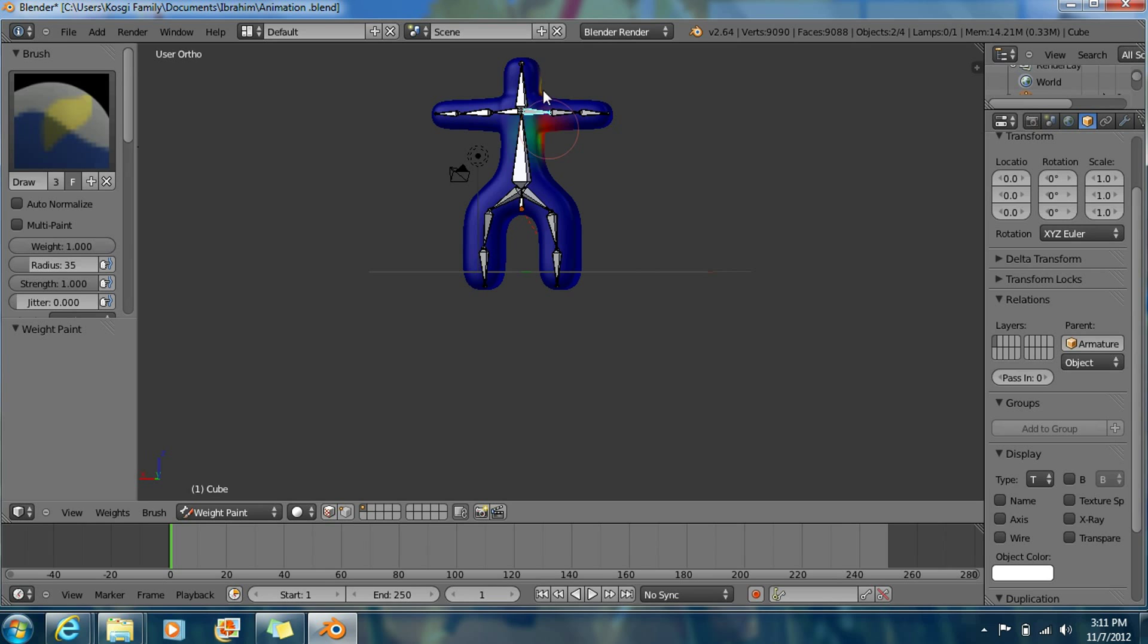
left_click_drag(544, 91, 545, 118)
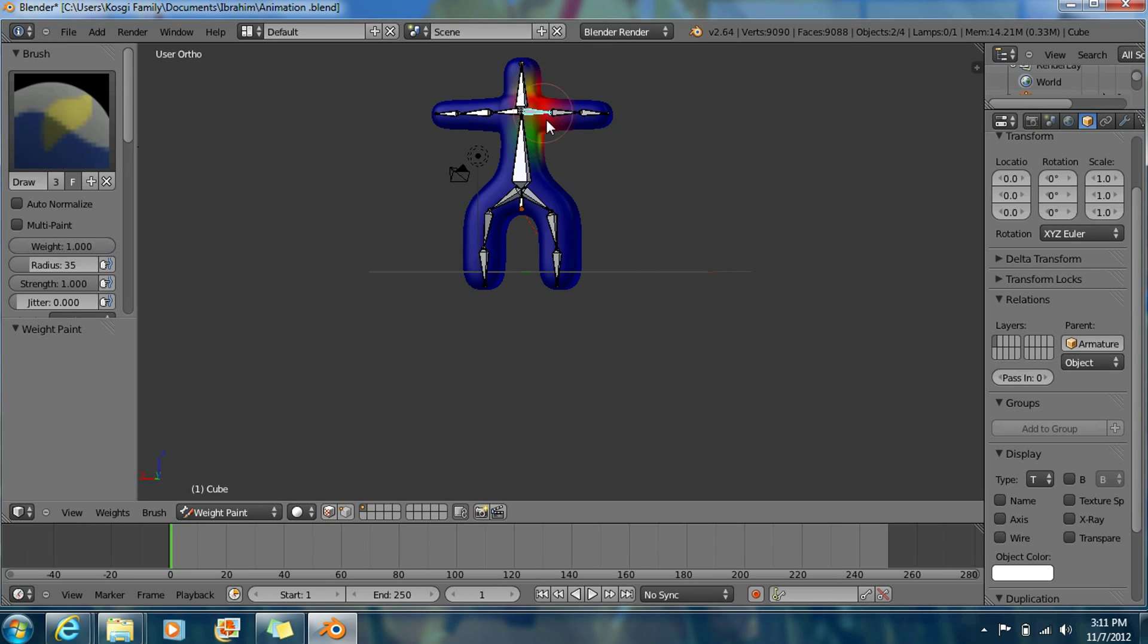
Paint the back of the positive X arm with full weight for its inner, middle and end bones in turn
right_click(516, 112)
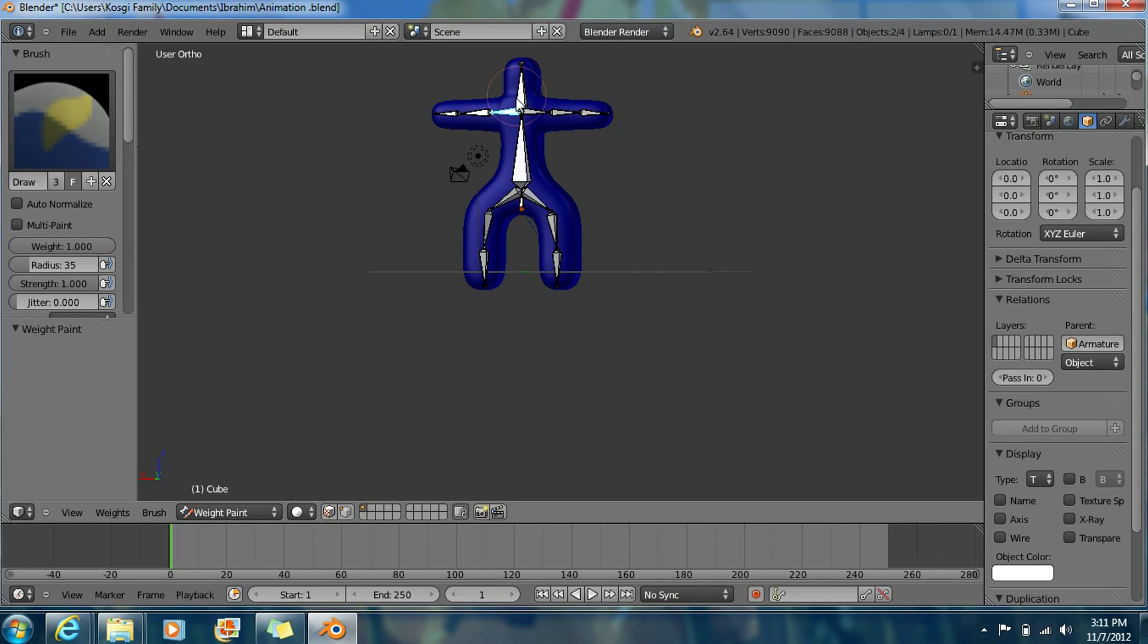
mouse_move(535, 90)
left_mouse_down()
mouse_move(511, 79)
mouse_move(543, 78)
mouse_move(486, 57)
mouse_move(551, 76)
mouse_move(497, 106)
mouse_move(506, 112)
mouse_move(478, 109)
left_mouse_up()
right_click(490, 126)
right_click(478, 110)
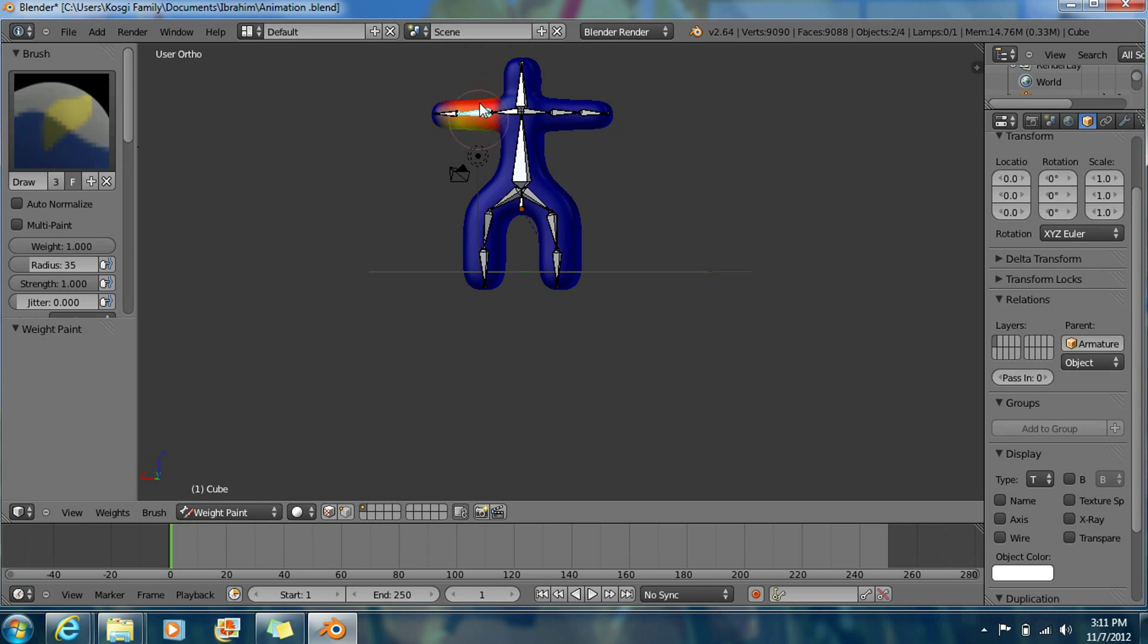
right_click(447, 113)
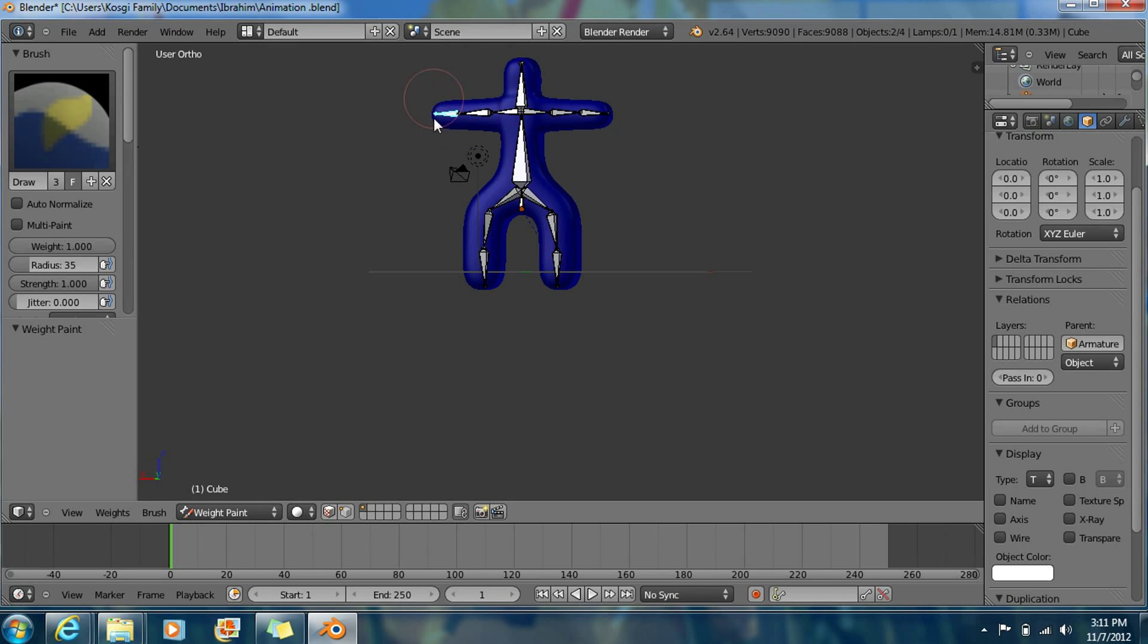
left_click_drag(436, 117, 460, 120)
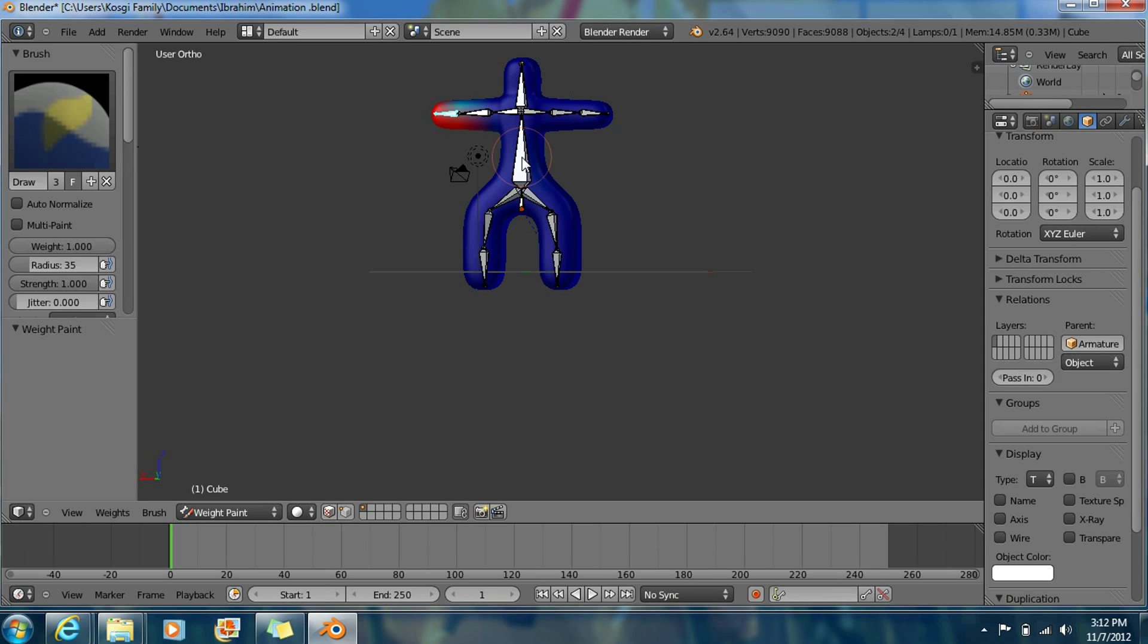
Select the spine bone and paint full weight over the torso, checking both the front and the back
right_click(522, 162)
middle_click_drag(560, 153, 494, 169)
middle_click_drag(704, 167, 612, 167)
mouse_move(612, 168)
left_mouse_down()
mouse_move(585, 152)
mouse_move(645, 156)
mouse_move(545, 152)
mouse_move(631, 162)
mouse_move(571, 157)
mouse_move(624, 159)
mouse_move(584, 153)
mouse_move(625, 144)
mouse_move(596, 140)
mouse_move(609, 144)
mouse_move(585, 162)
mouse_move(633, 167)
mouse_move(616, 197)
left_mouse_up()
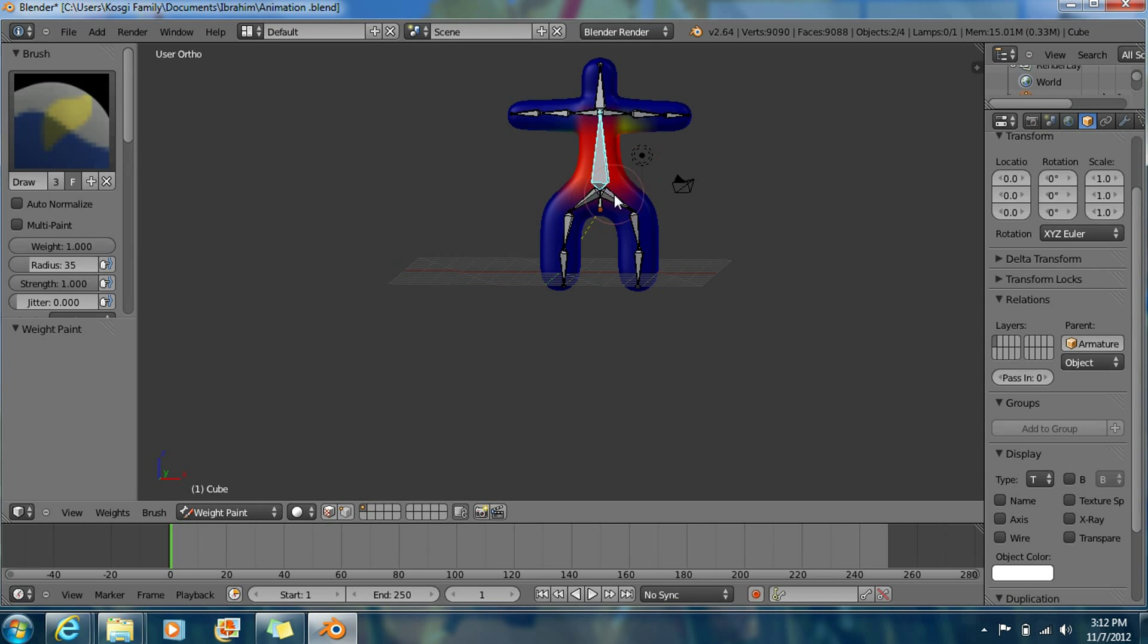
right_click(610, 196)
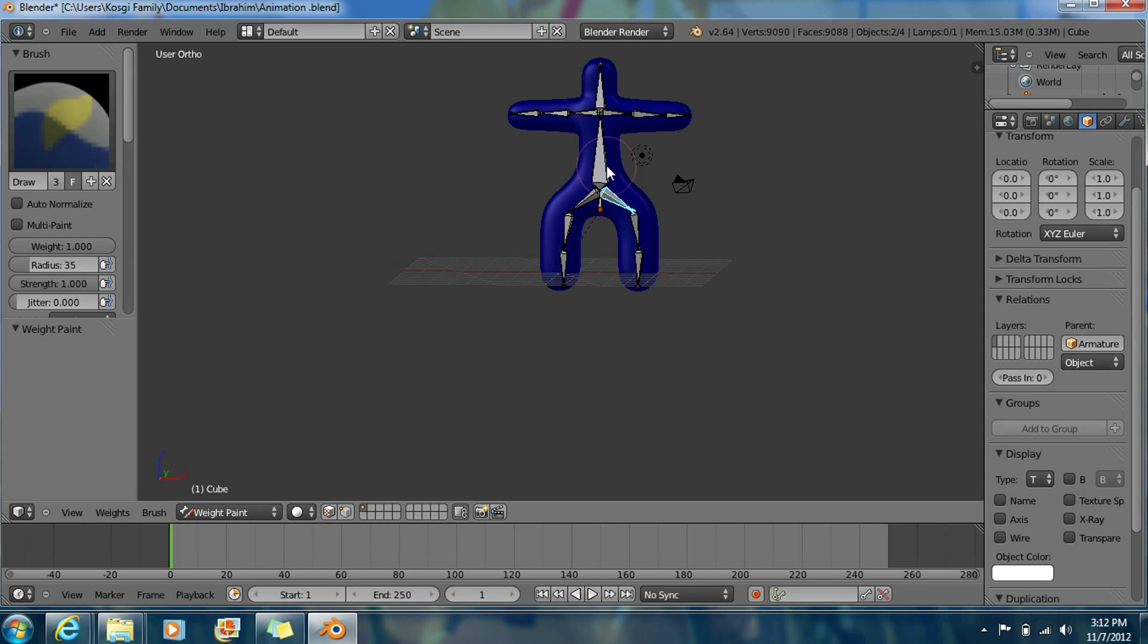
right_click(600, 173)
middle_click_drag(600, 172, 586, 149)
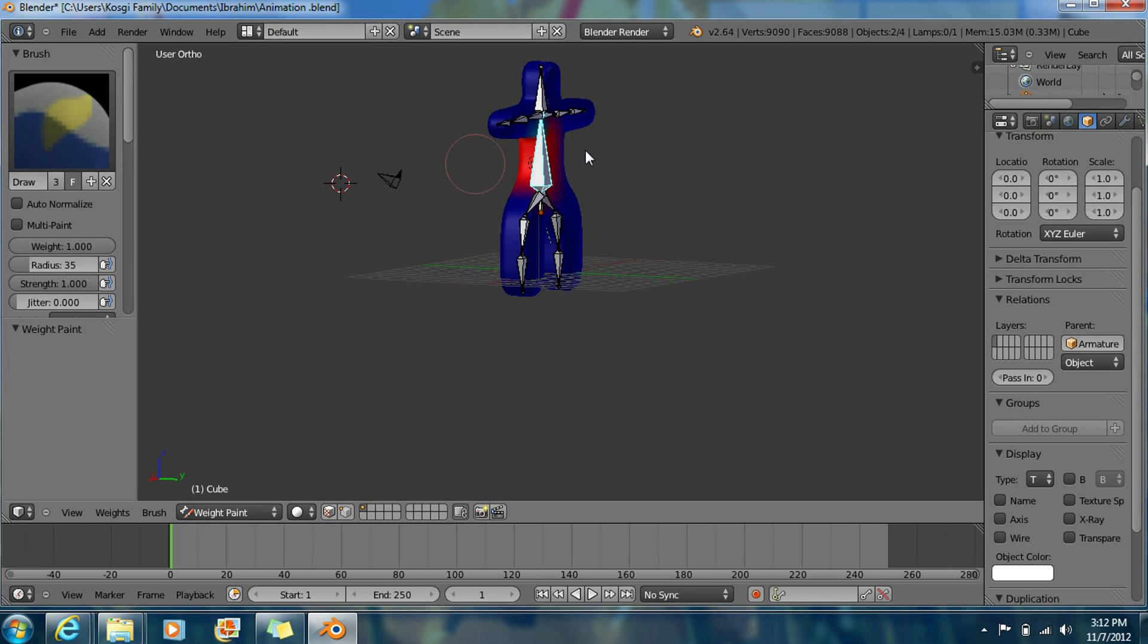
middle_click_drag(655, 179, 563, 159)
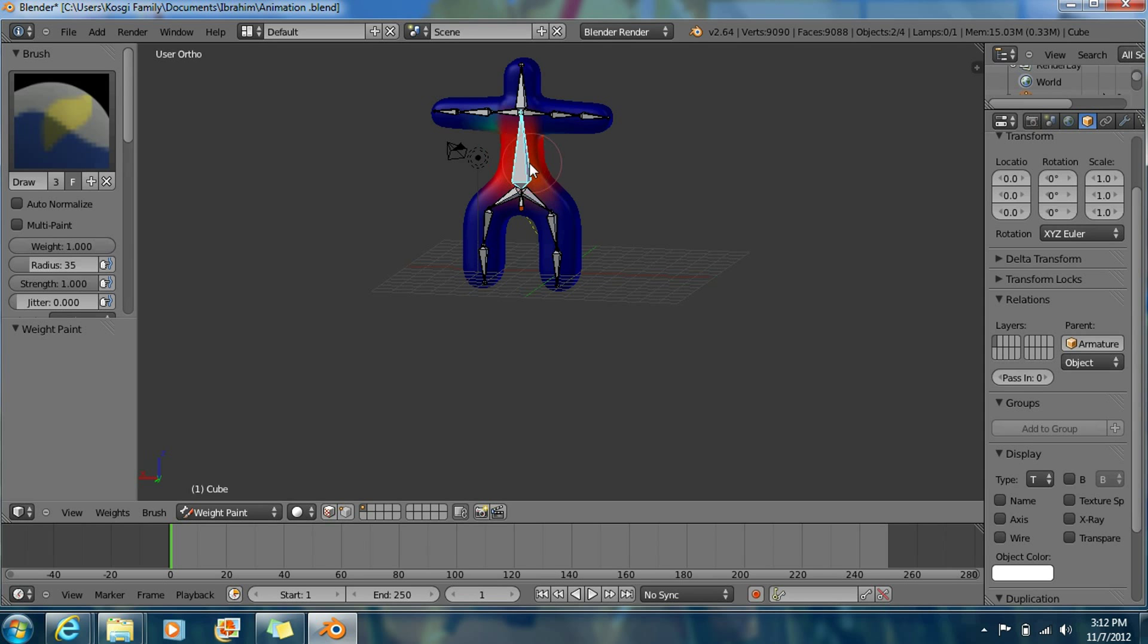
middle_click_drag(716, 185, 575, 183)
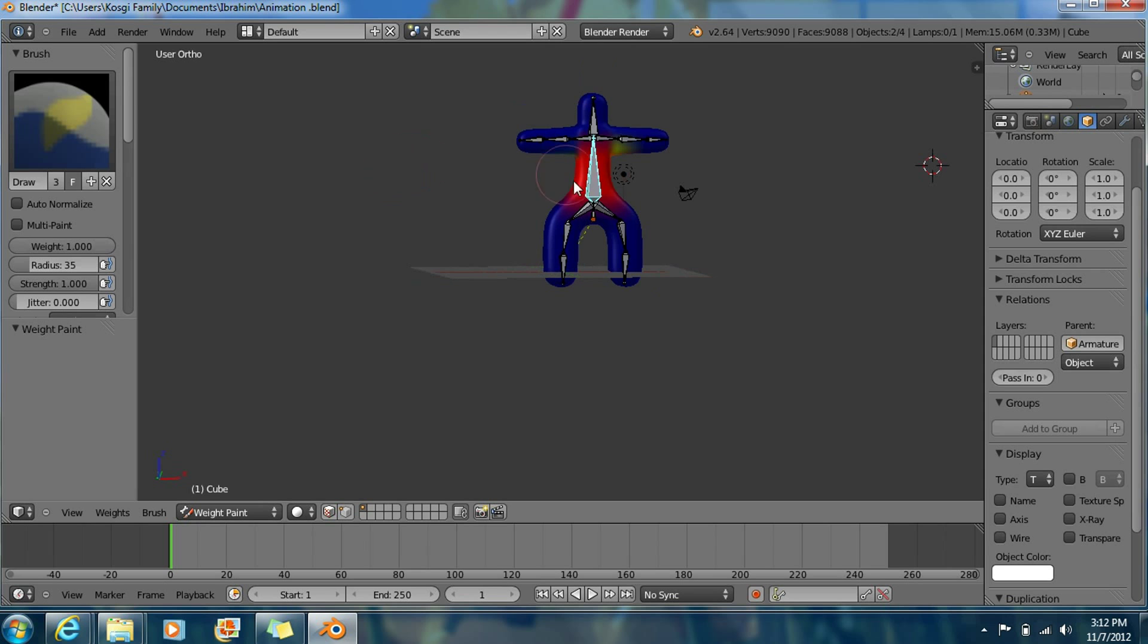
Select the hip bone on the positive X side and paint full weight around it on the figure's front and back
right_click(604, 211)
mouse_move(600, 213)
left_mouse_down()
mouse_move(593, 223)
mouse_move(616, 185)
mouse_move(615, 209)
left_mouse_up()
middle_click_drag(615, 209, 339, 201)
mouse_move(524, 227)
left_mouse_down()
mouse_move(500, 200)
mouse_move(527, 223)
left_mouse_up()
middle_click_drag(559, 251, 897, 239)
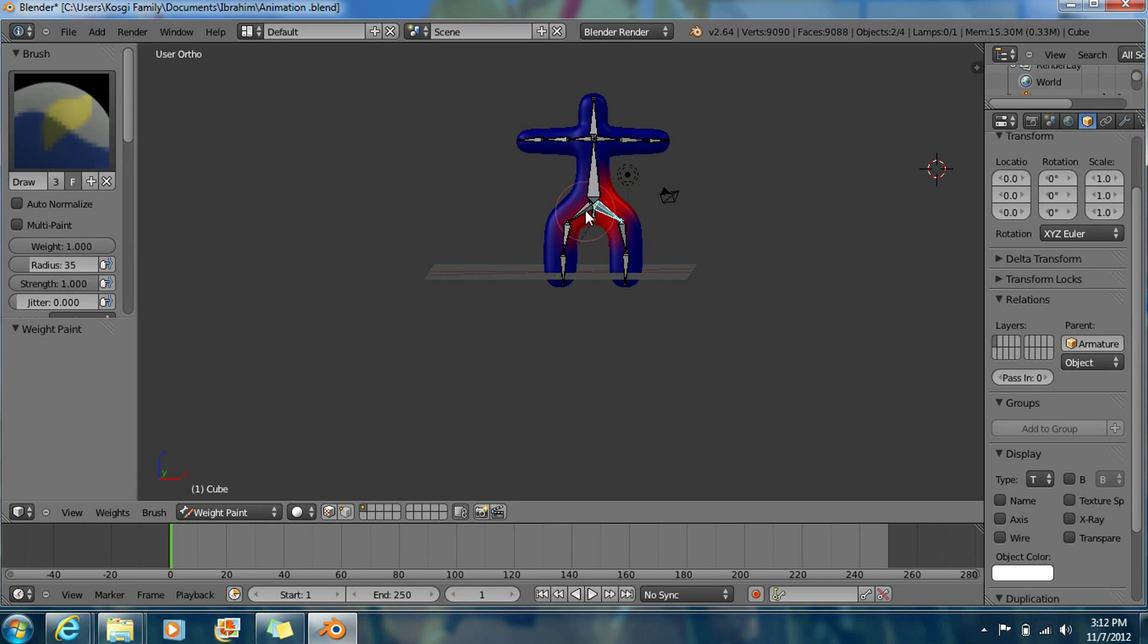
Select the hip bone on the negative X side and paint full weight over the back of that hip
right_click(590, 225)
right_click(577, 216)
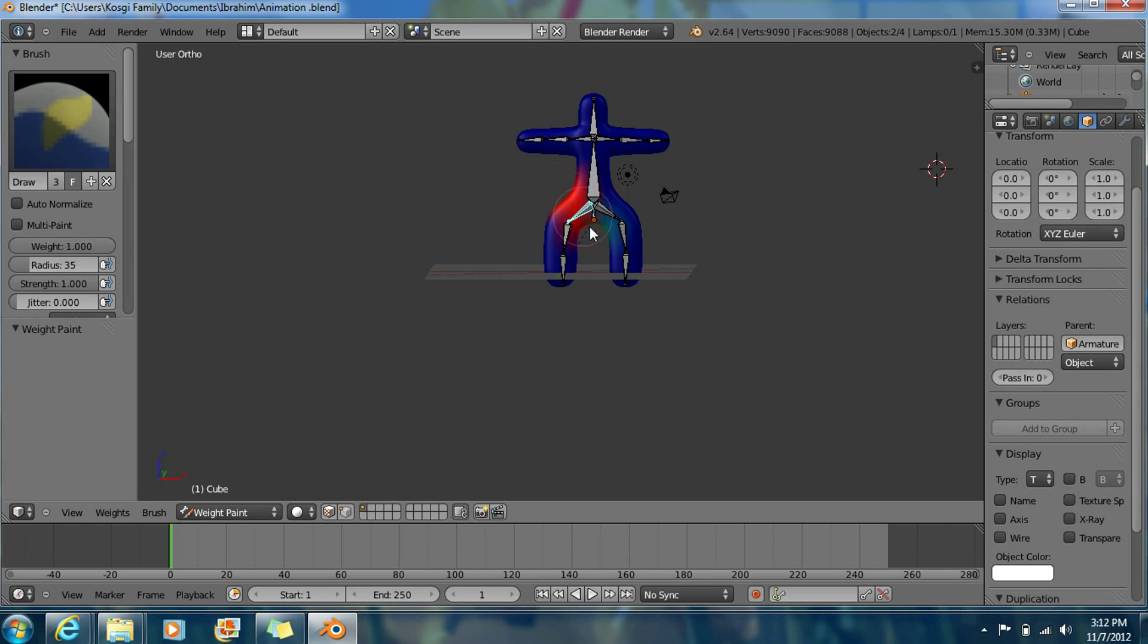
middle_click_drag(634, 221, 312, 212)
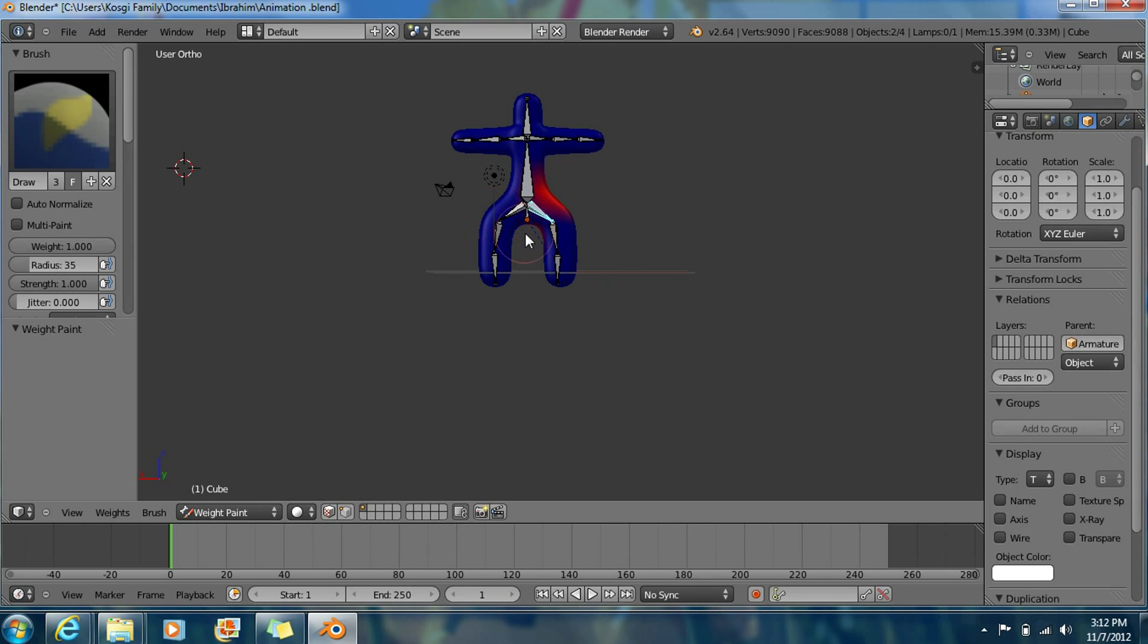
mouse_move(541, 221)
left_mouse_down()
mouse_move(543, 206)
mouse_move(551, 229)
left_mouse_up()
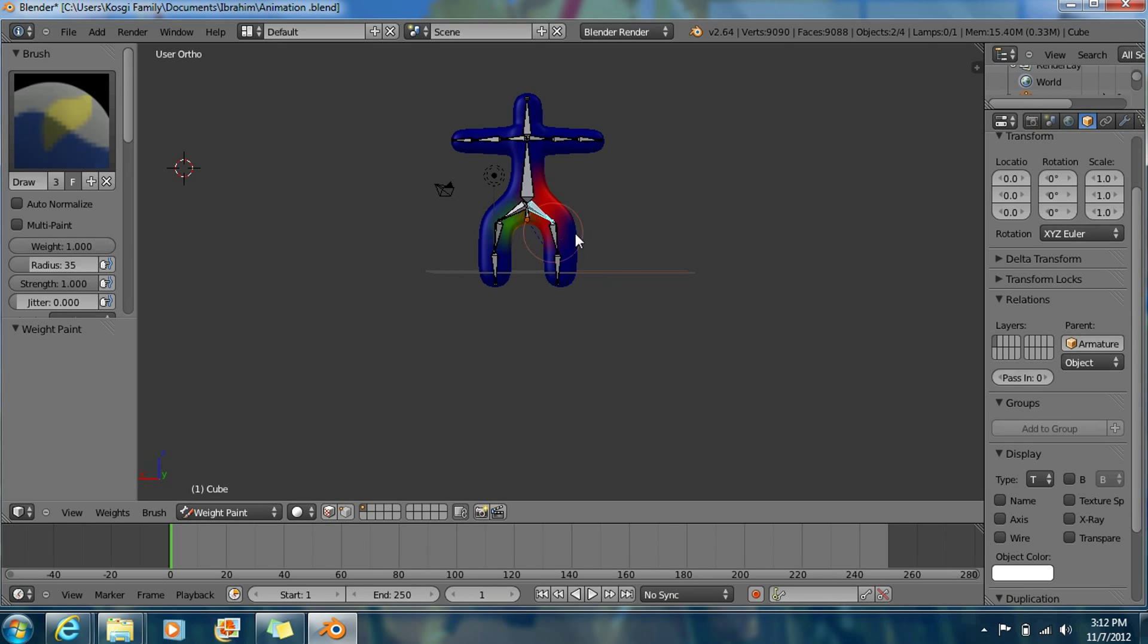
Select the thigh bone on the negative X side and paint full weight over the front and back of the thigh
right_click(573, 230)
right_click(559, 223)
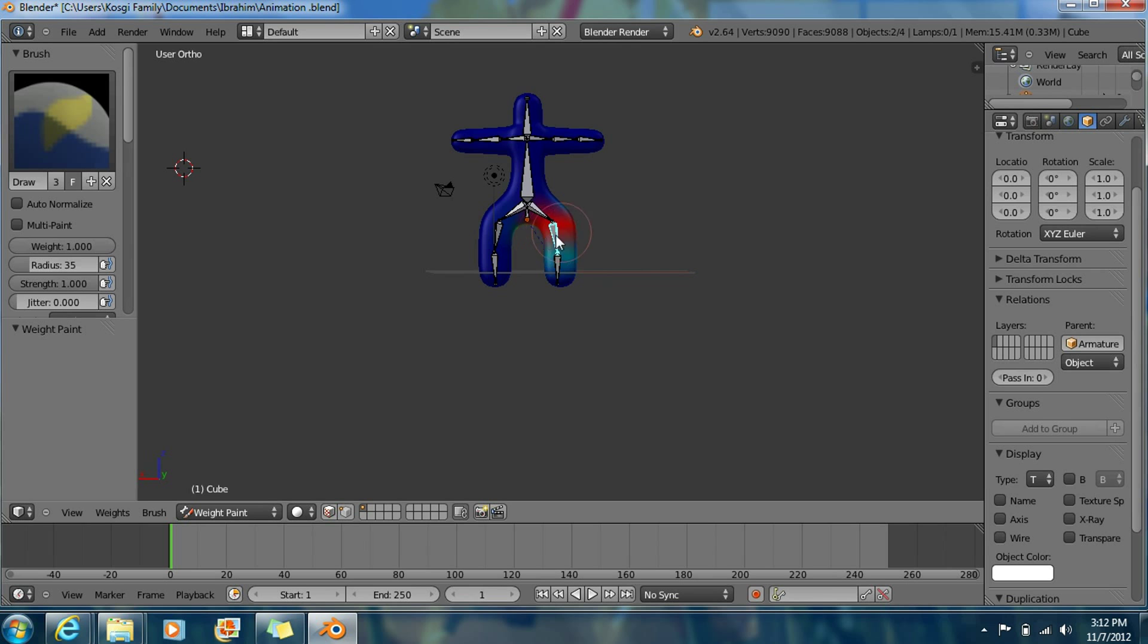
middle_click_drag(630, 243, 356, 249)
left_click_drag(546, 230, 580, 240)
middle_click_drag(631, 256, 561, 239)
mouse_move(552, 233)
left_mouse_down()
mouse_move(587, 236)
mouse_move(555, 230)
mouse_move(564, 261)
mouse_move(549, 235)
mouse_move(568, 239)
mouse_move(550, 276)
left_mouse_up()
Paint full weight over the lower leg for the negative X shin bone, and reselect the thigh bone above it
right_click(578, 261)
middle_click_drag(597, 305, 587, 272)
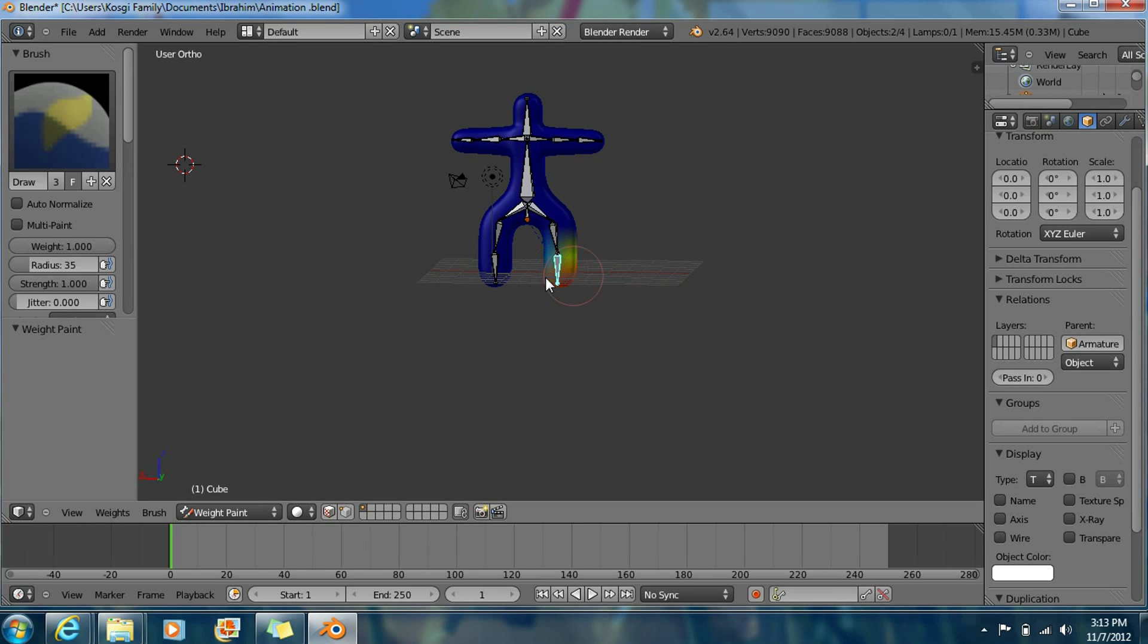
mouse_move(540, 274)
left_mouse_down()
mouse_move(553, 284)
mouse_move(563, 267)
mouse_move(566, 281)
left_mouse_up()
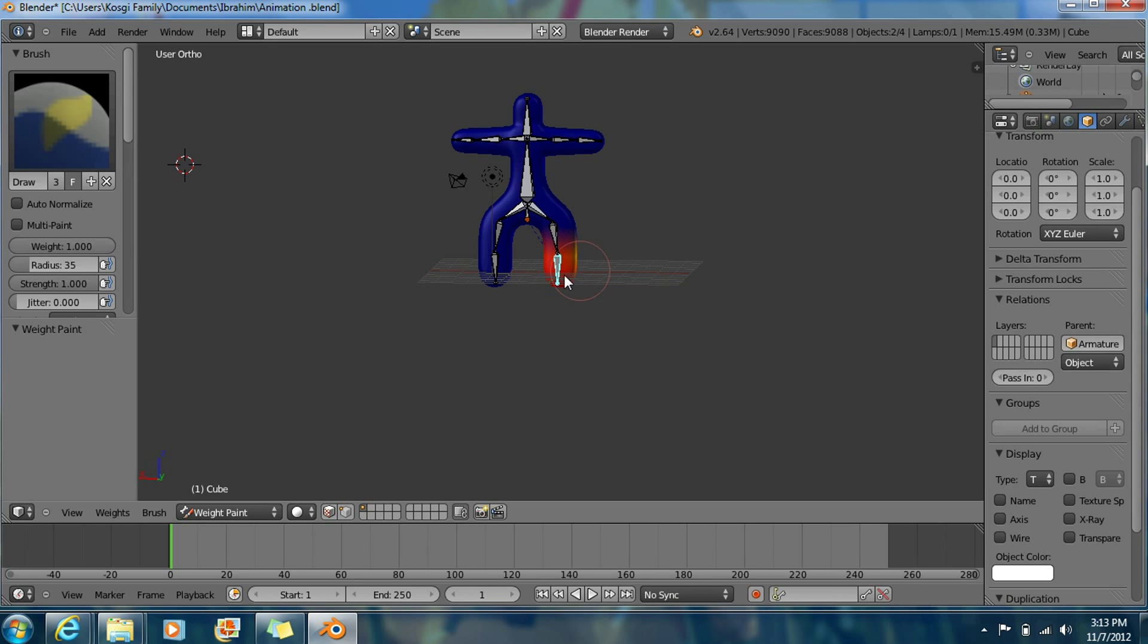
right_click(555, 240)
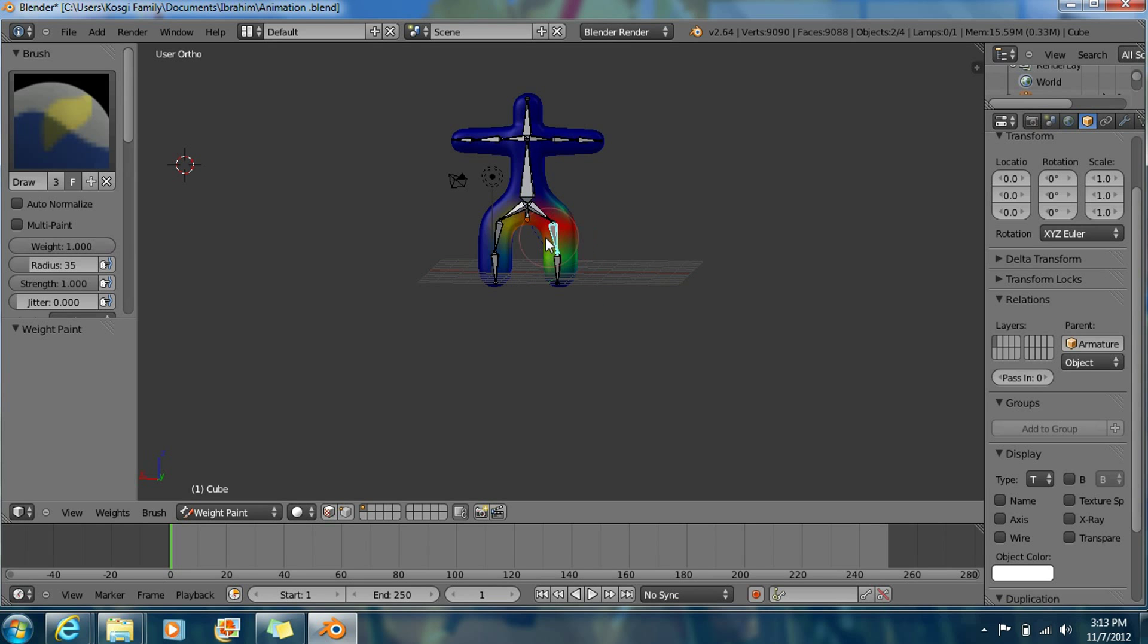
From behind, paint full weight on the positive X leg for its thigh bone and its shin bone
right_click(500, 232)
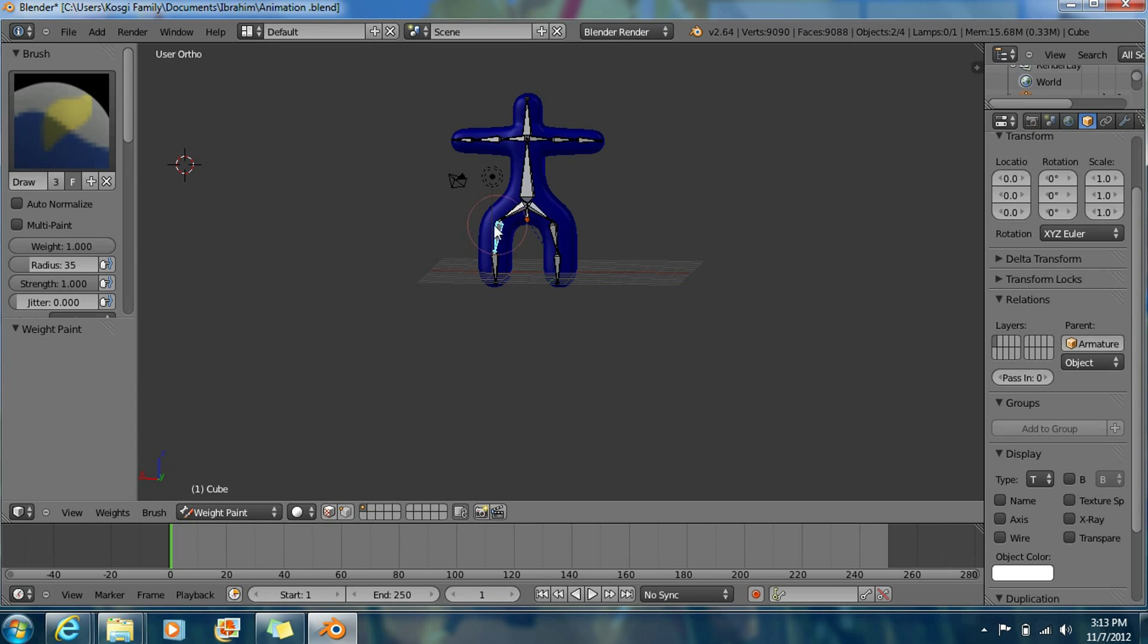
mouse_move(518, 248)
left_mouse_down()
mouse_move(487, 234)
mouse_move(519, 256)
left_mouse_up()
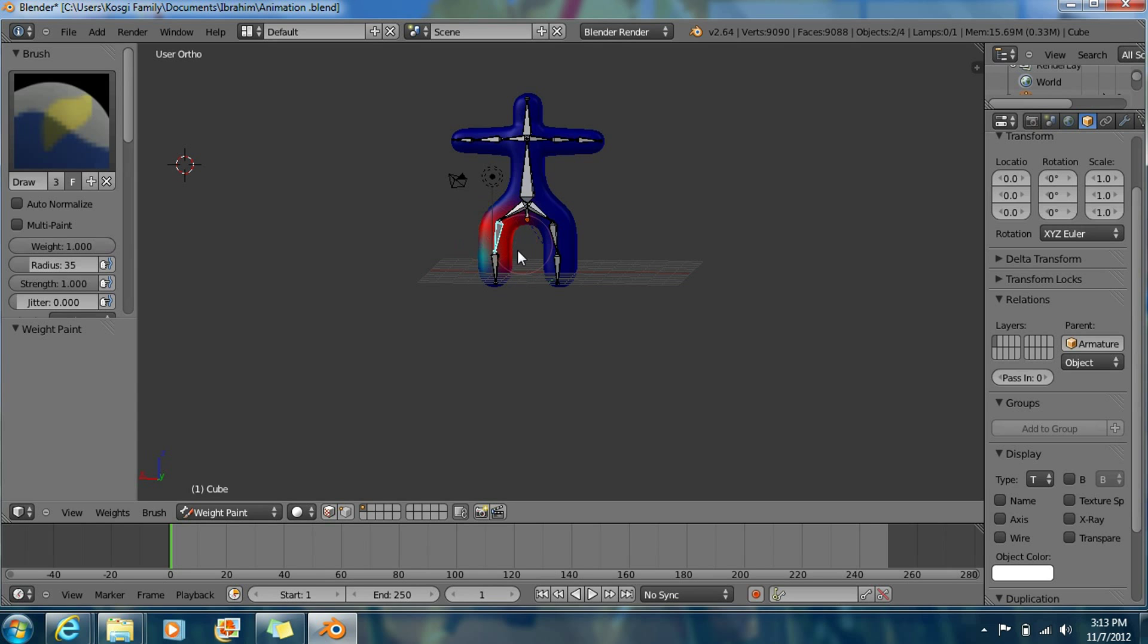
right_click(496, 266)
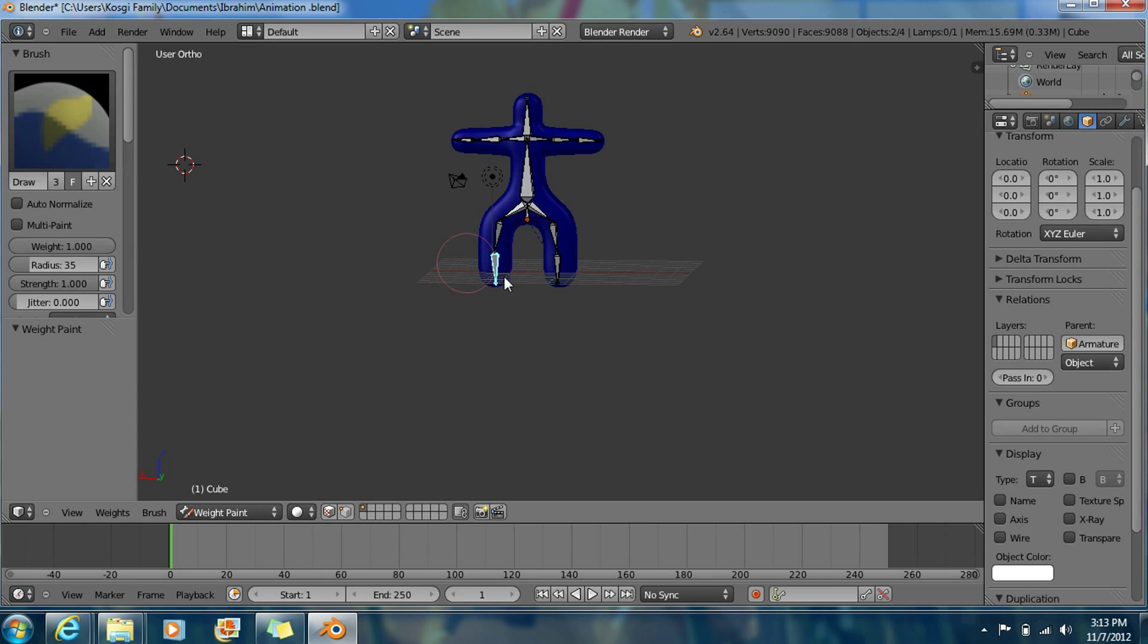
mouse_move(507, 281)
left_mouse_down()
mouse_move(560, 273)
mouse_move(505, 263)
mouse_move(610, 278)
left_mouse_up()
Select the positive X thigh bone again and paint full weight over the front of that thigh
mouse_move(610, 278)
middle_mouse_down()
mouse_move(479, 295)
mouse_move(285, 270)
middle_mouse_up()
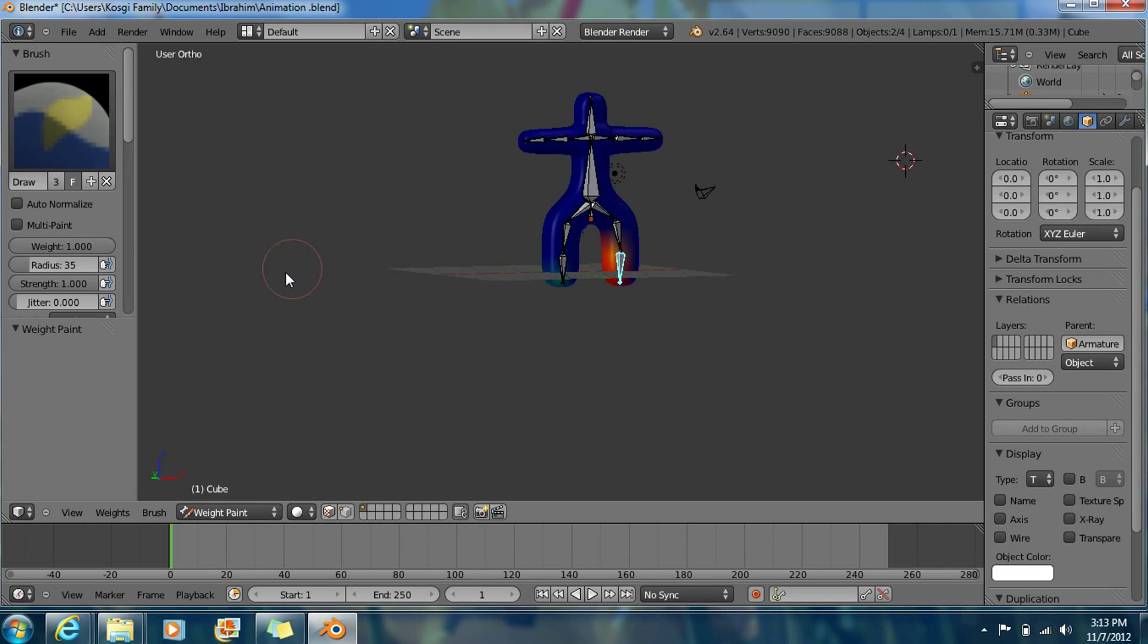
right_click(620, 236)
mouse_move(661, 240)
middle_mouse_down()
mouse_move(578, 249)
mouse_move(608, 241)
middle_mouse_up()
left_click_drag(608, 242, 642, 246)
middle_click_drag(641, 240, 712, 180)
scroll(576, 236, "up", 1)
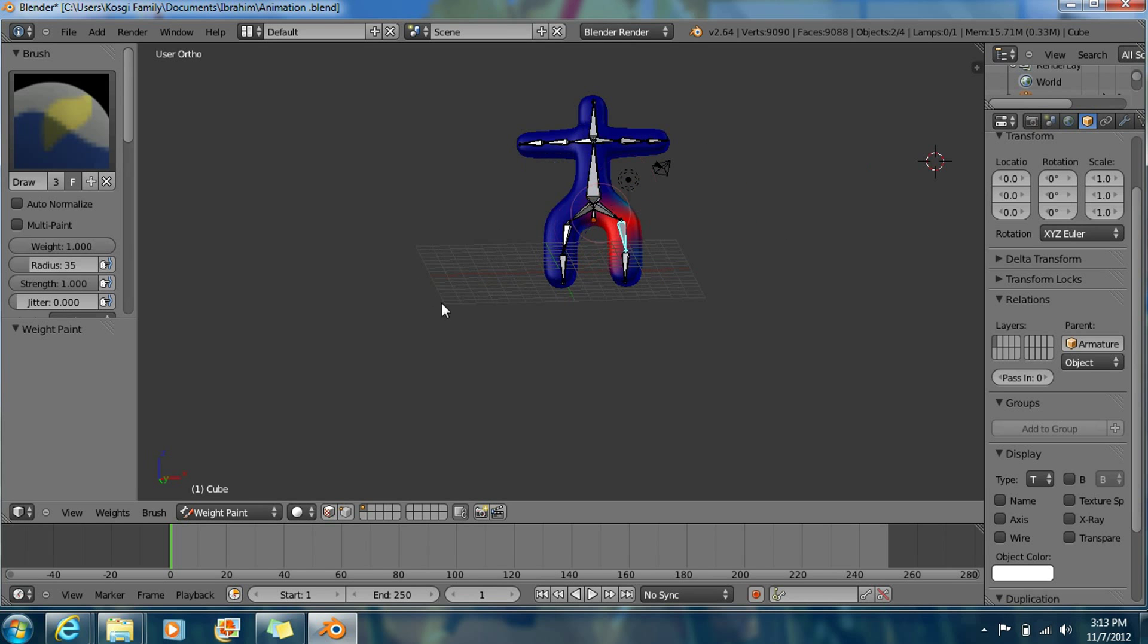
Leave Weight Paint and return the figure's mesh to Object Mode
left_click(264, 511)
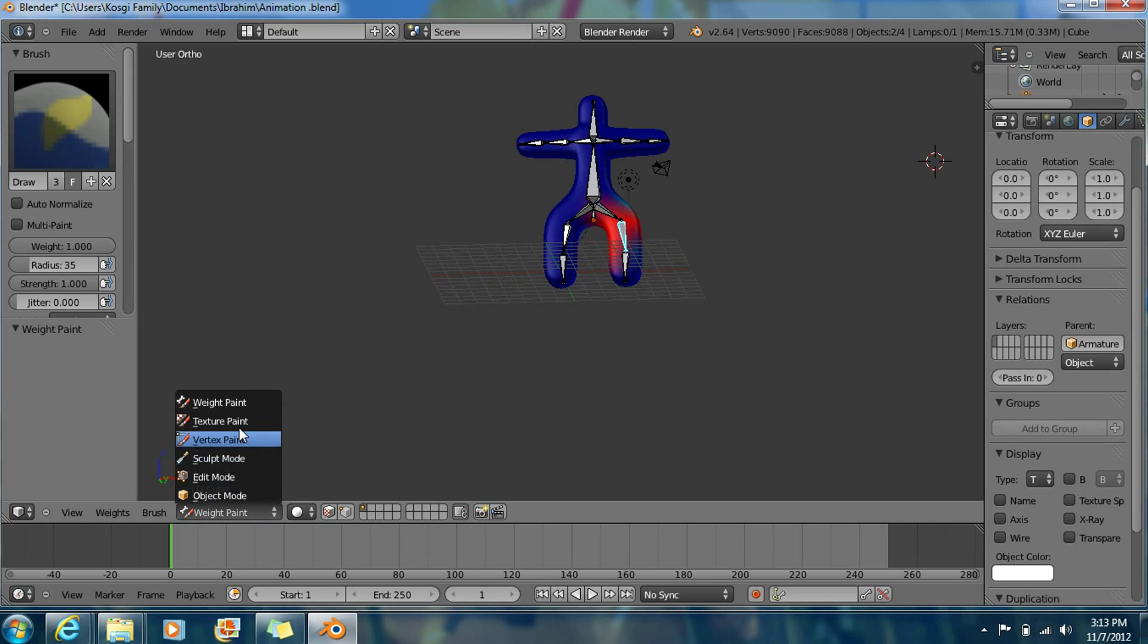
left_click(249, 493)
middle_click_drag(693, 212, 691, 229)
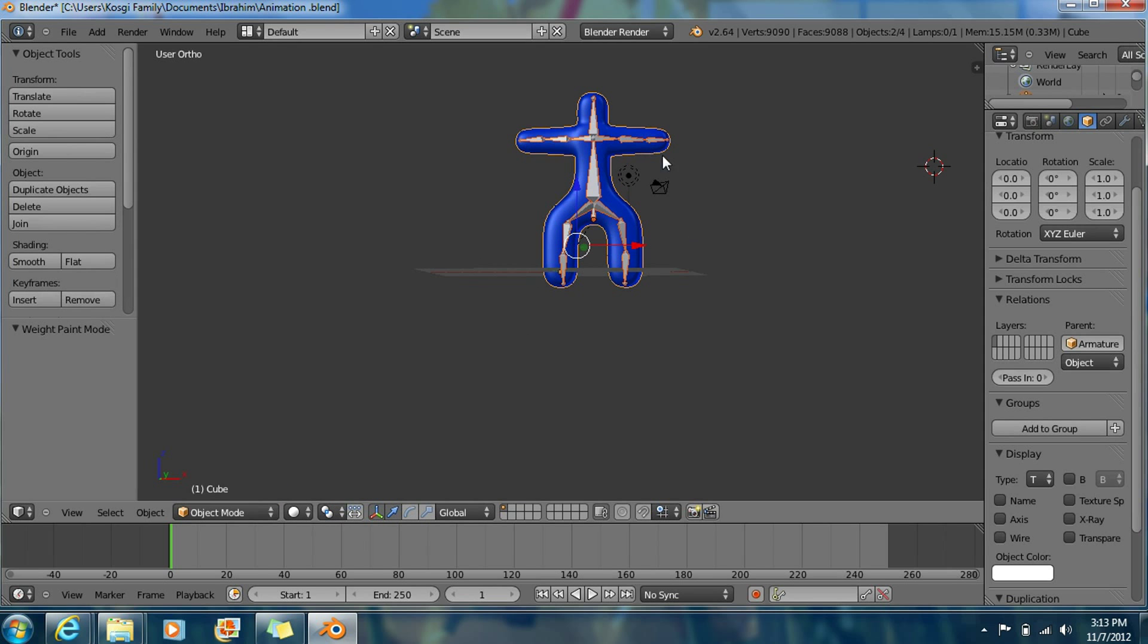
Test-rotate the armature's positive X hand bone and forearm bone from the front to check how the arm deforms
middle_click_drag(662, 157, 662, 163)
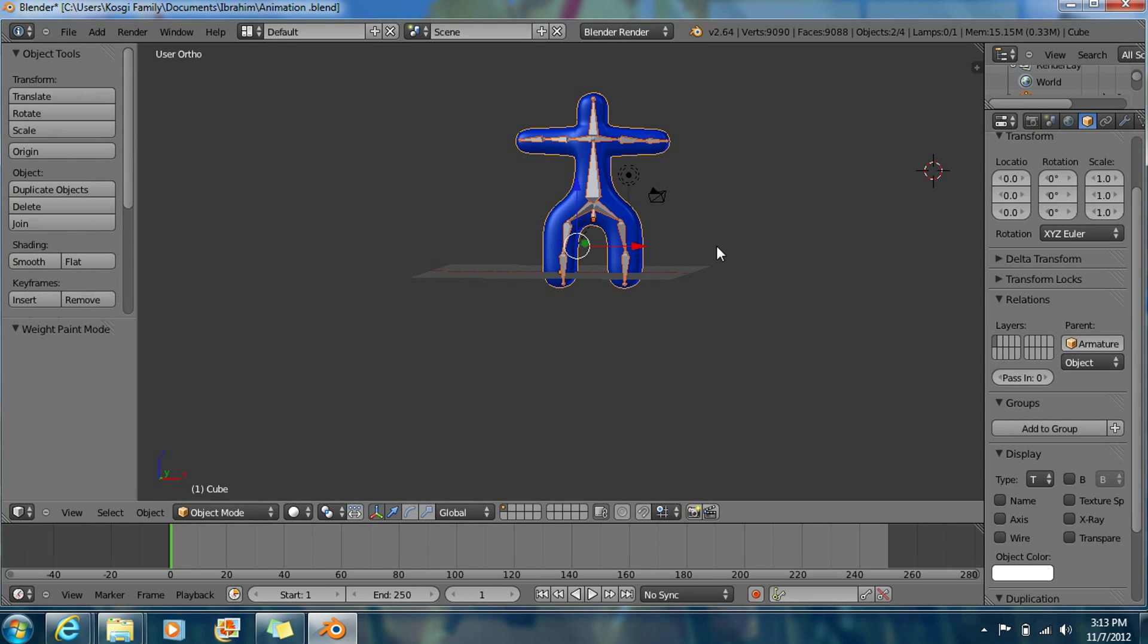
key("KP_1")
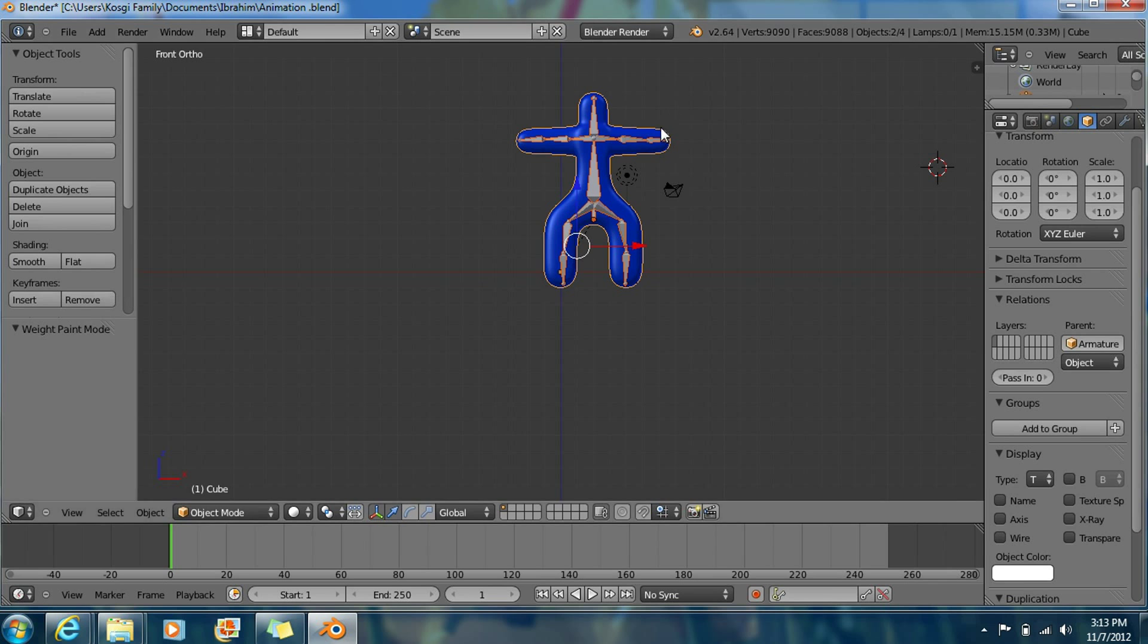
right_click(655, 143)
key("r")
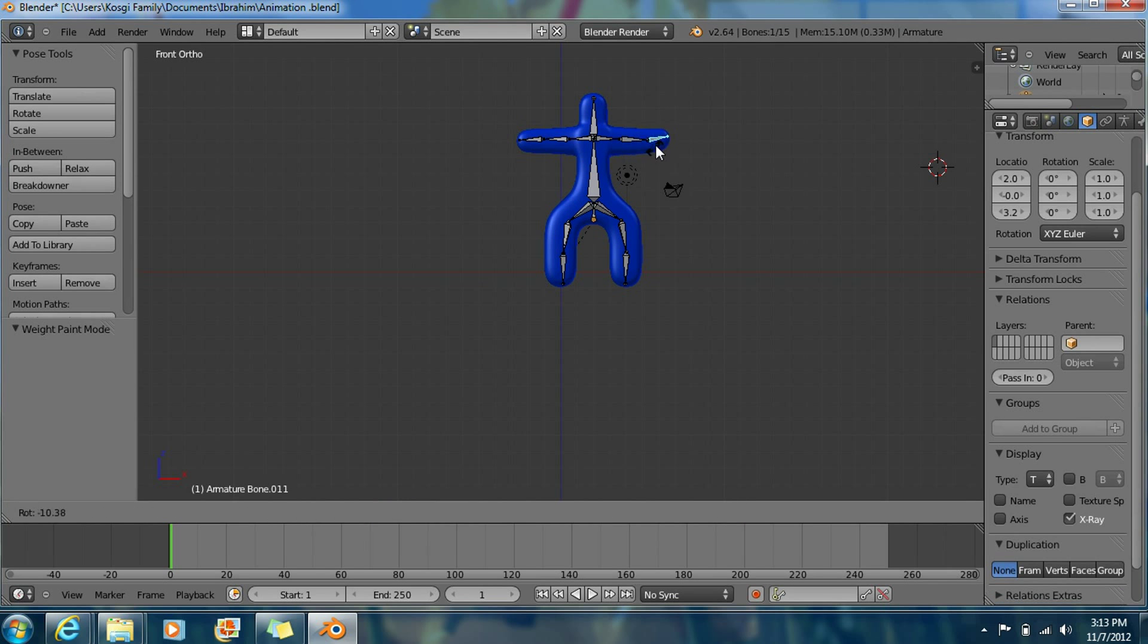
left_click(656, 149)
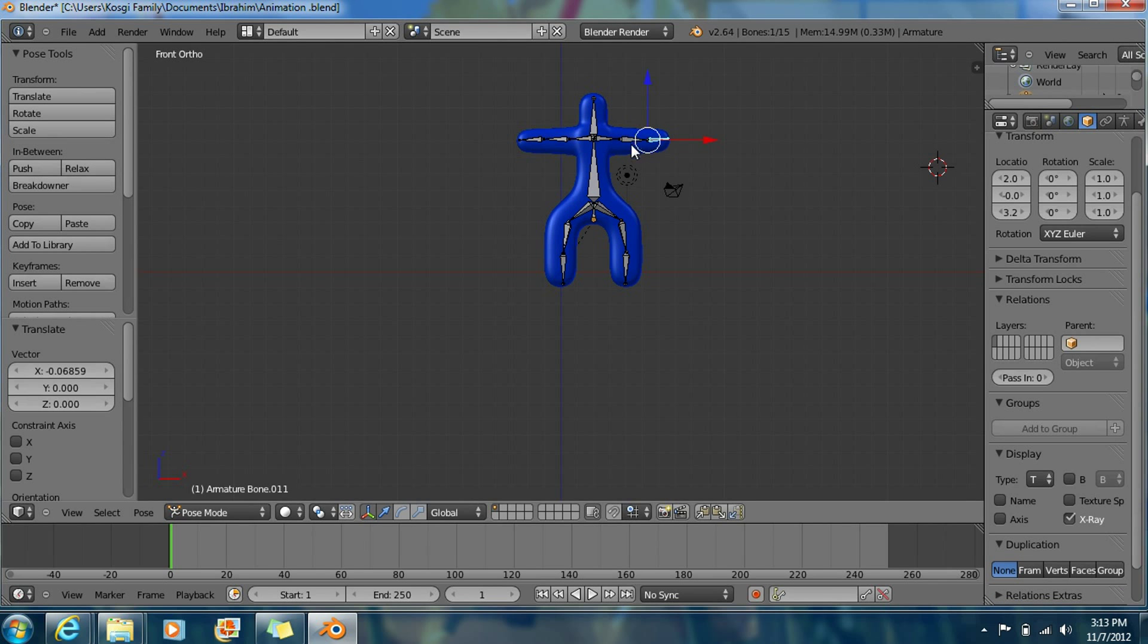
right_click(630, 142)
key("r")
left_click(631, 148)
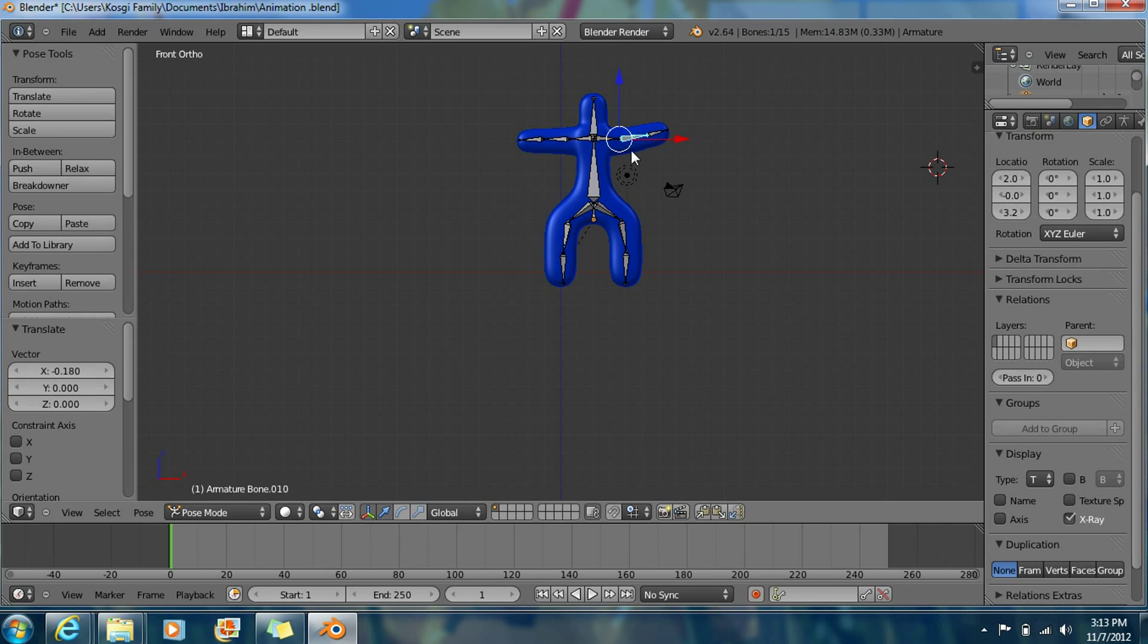
Test-rotate the head bone, the positive X upper arm bone and the spine bone to check the mesh deformation
right_click(595, 131)
key("r")
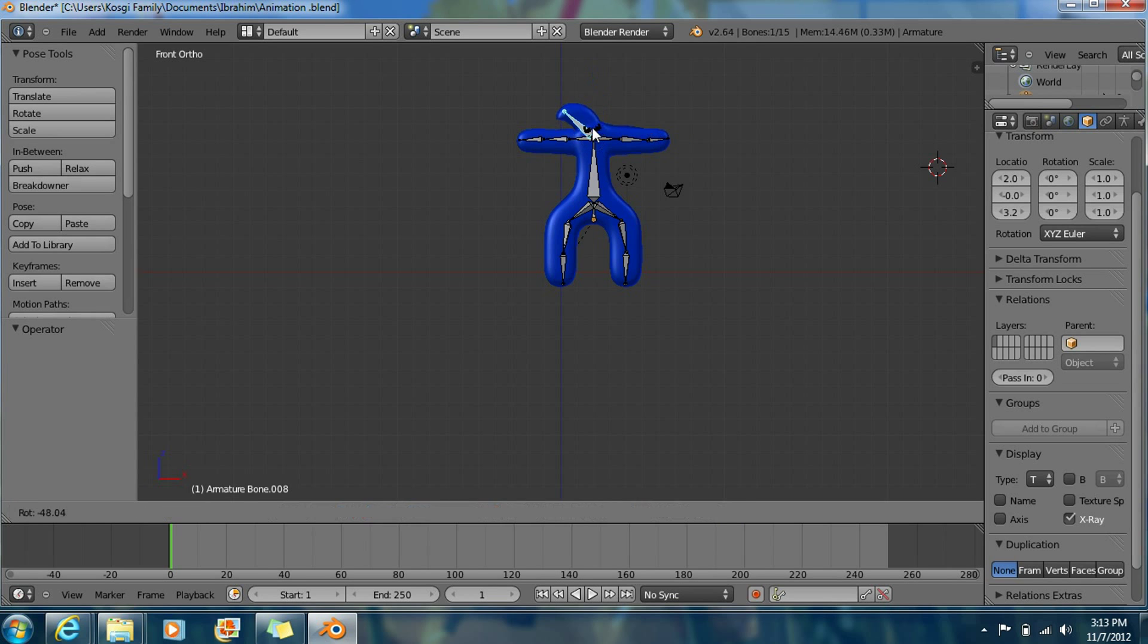
left_click(600, 138)
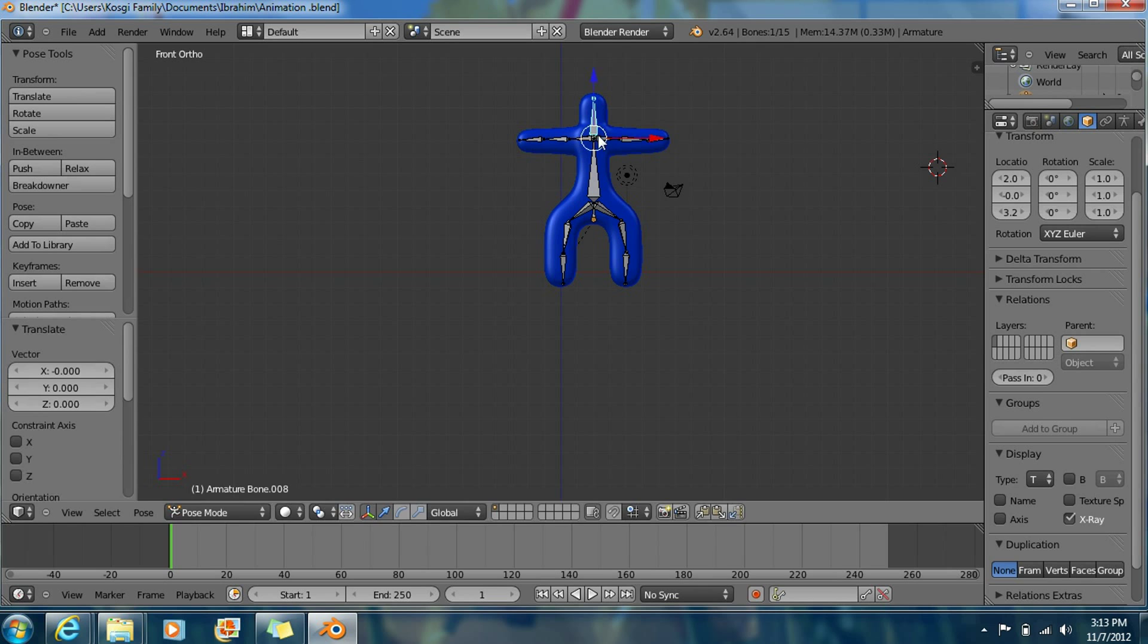
right_click(601, 143)
key("r")
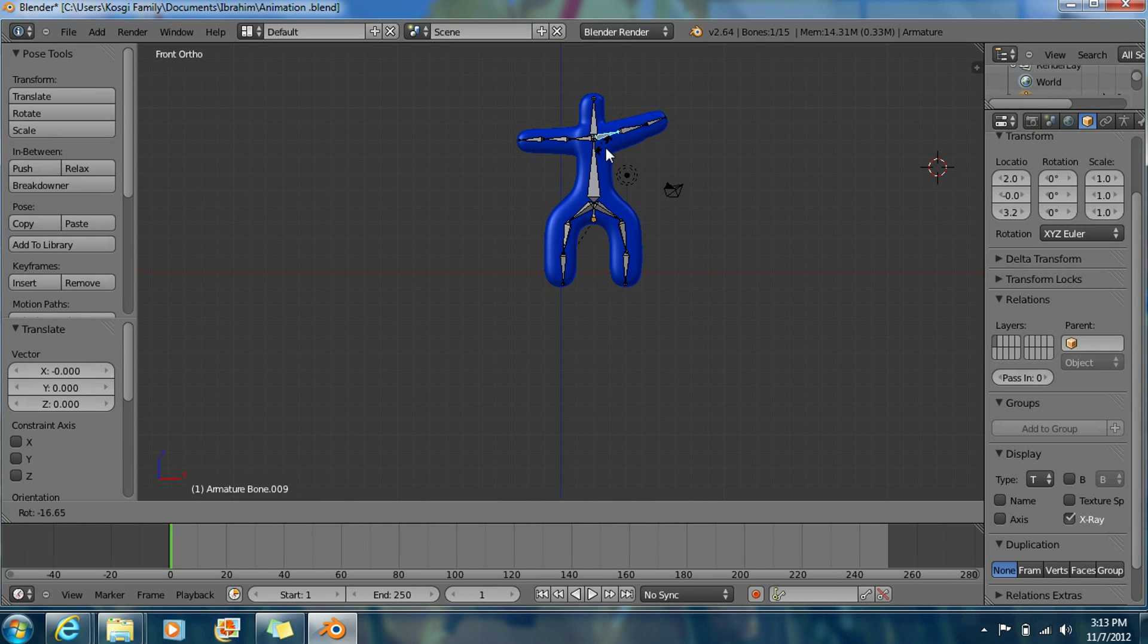
left_click(606, 151)
right_click(595, 160)
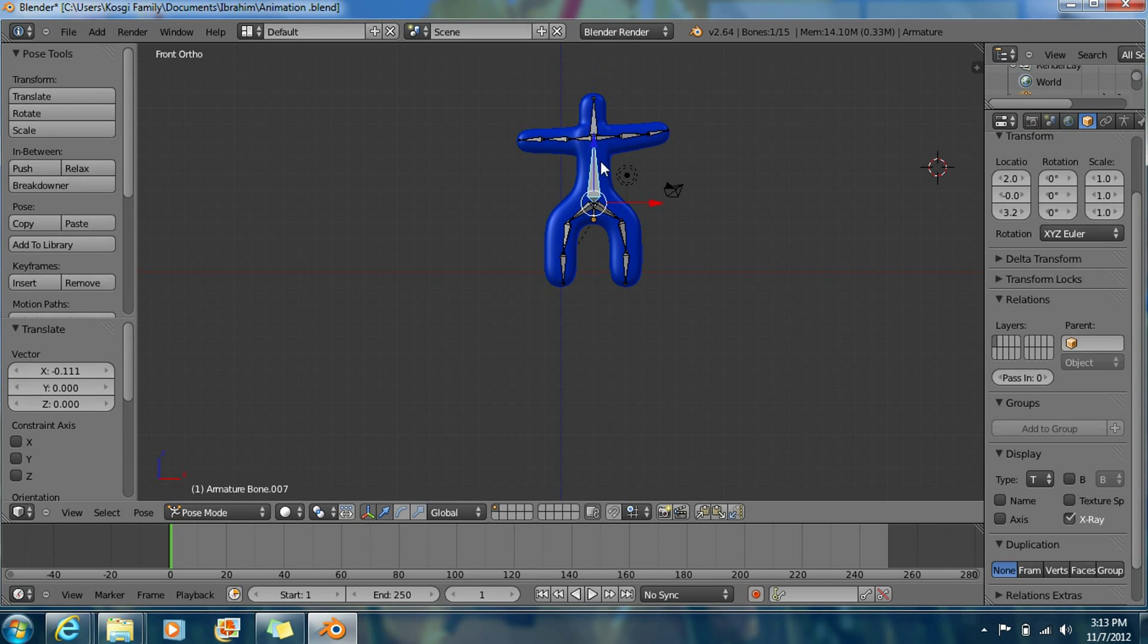
key("r")
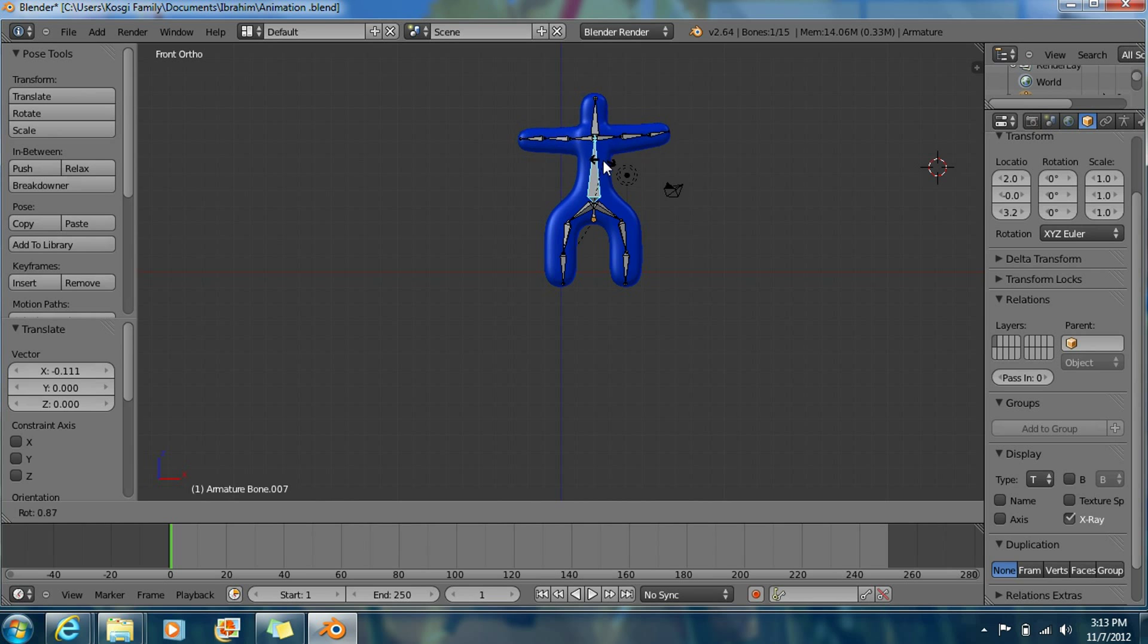
left_click(612, 142)
Try scaling the positive X upper arm bone by about 1.11
right_click(611, 142)
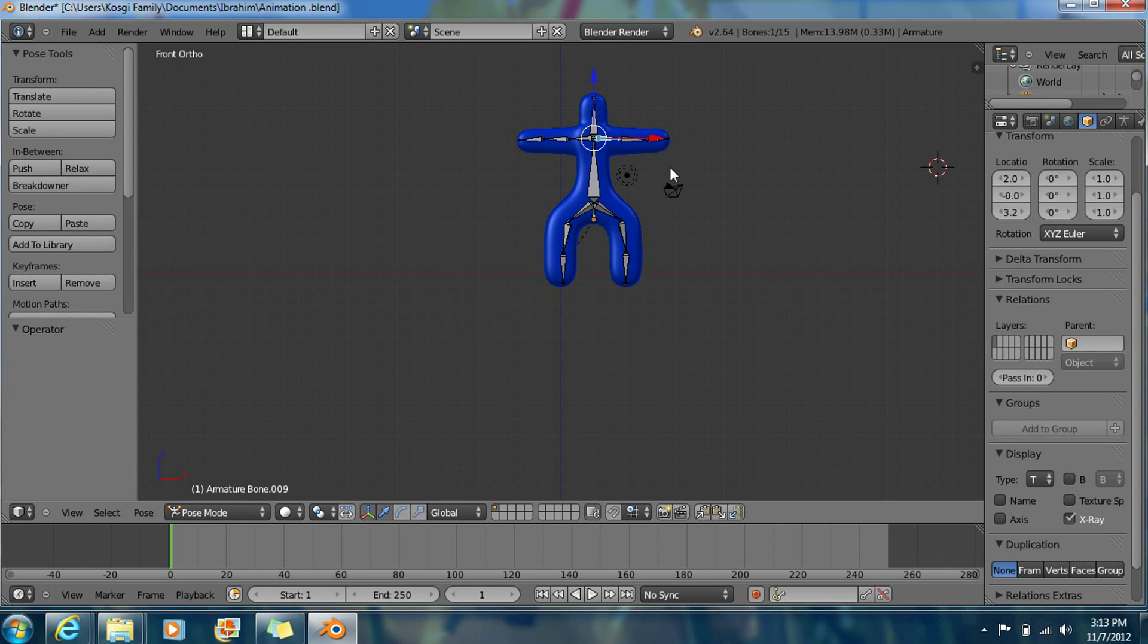
scroll(671, 173, "down", 1)
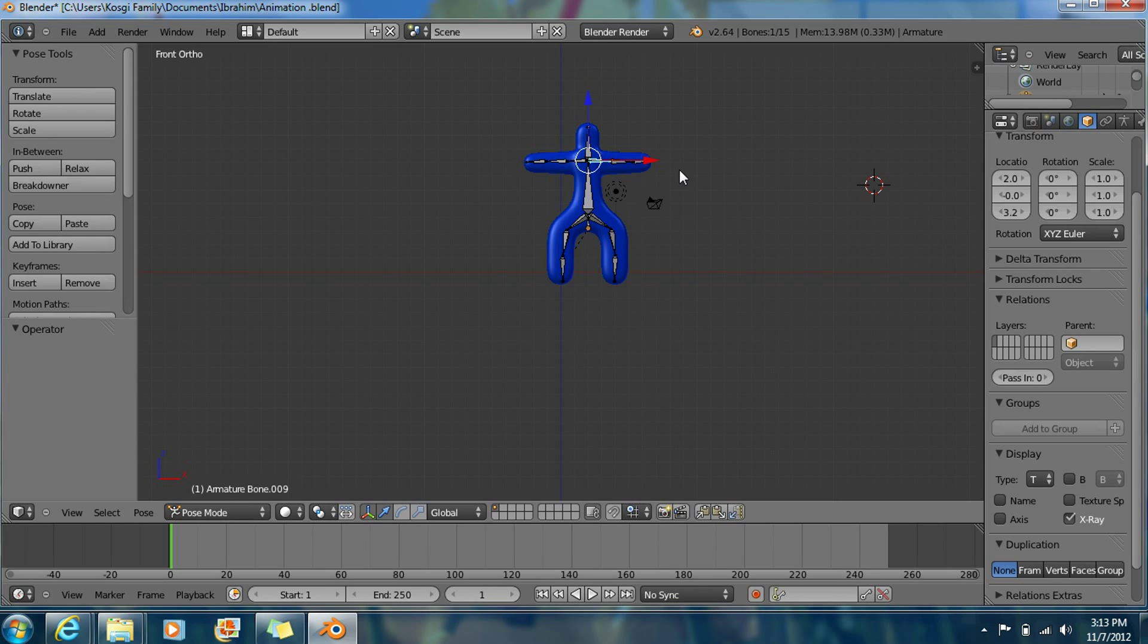
key("s")
left_click(687, 194)
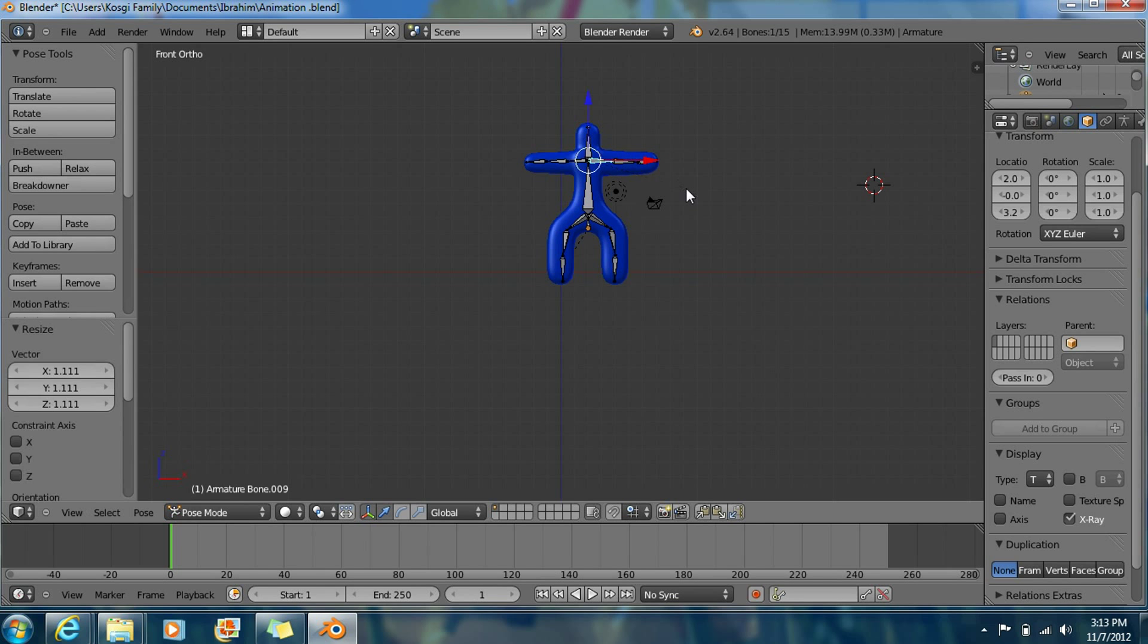
Save over the existing Animation .blend file, and insert a Whole Character keyframe for the rest pose at frame 1
key("ctrl+s")
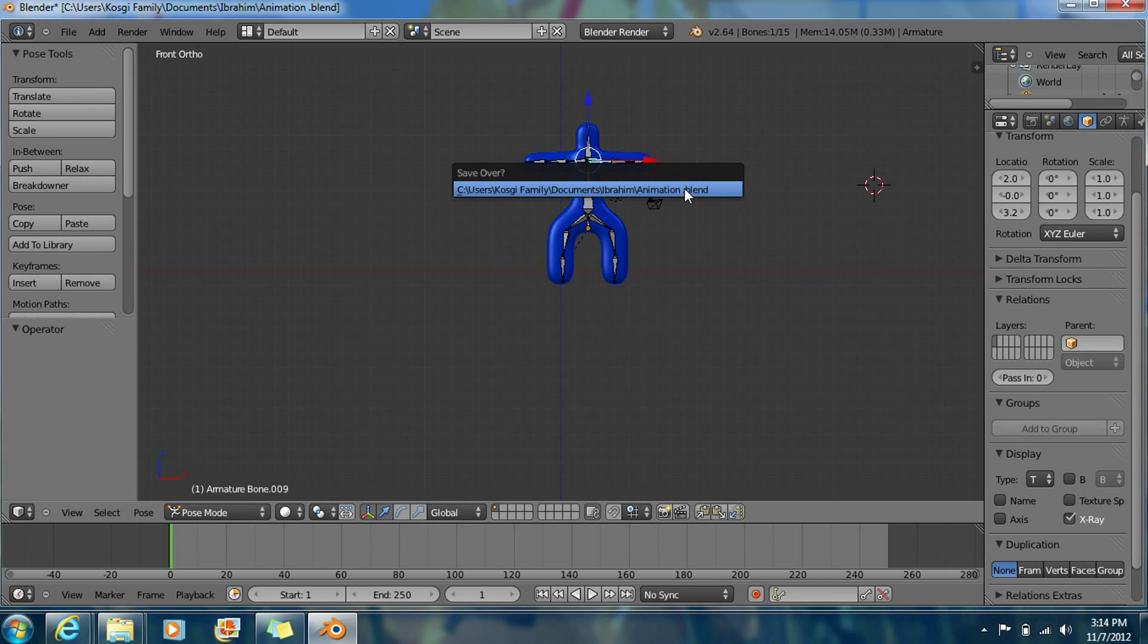
left_click(550, 187)
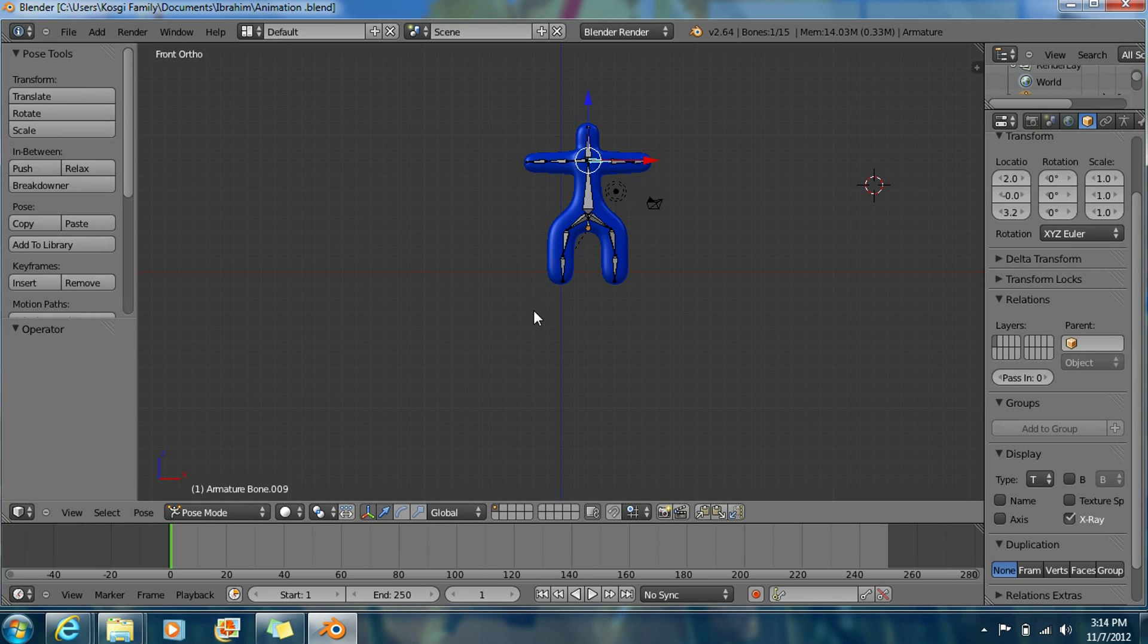
key("i")
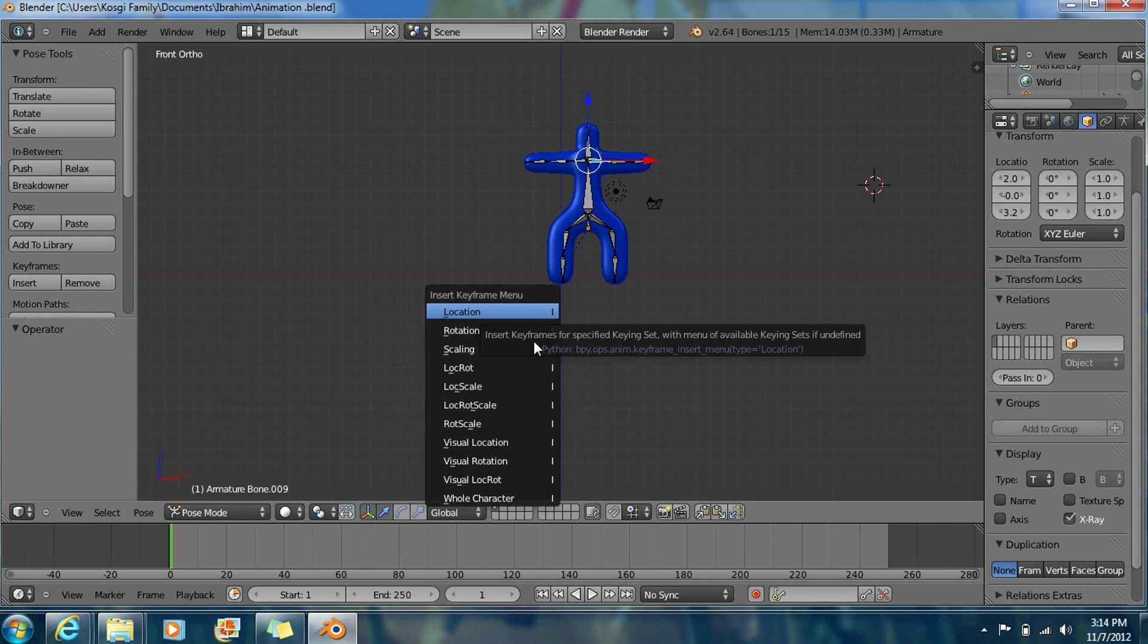
left_click(532, 494)
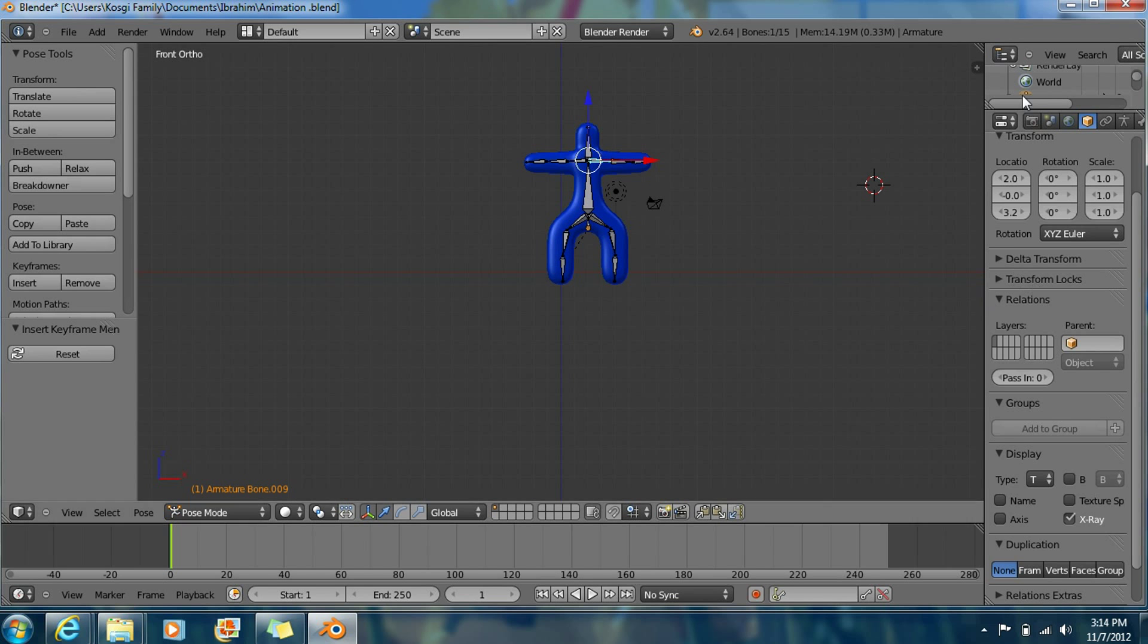
Set the scene's render frame rate to 25 fps
left_click(1030, 119)
left_click(1103, 396)
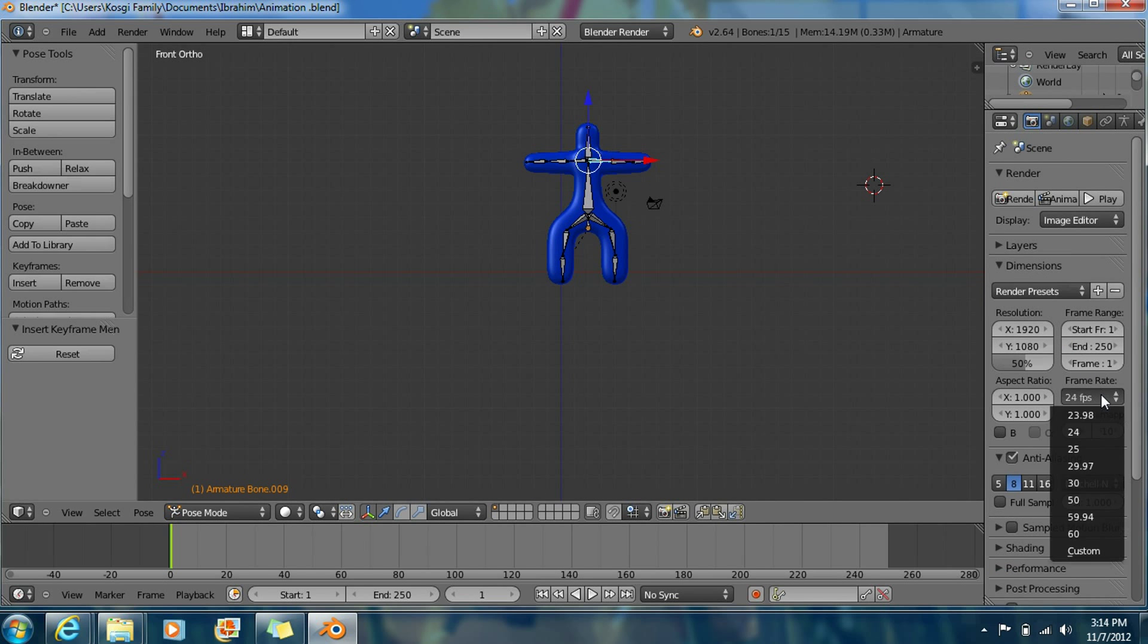
left_click(1097, 448)
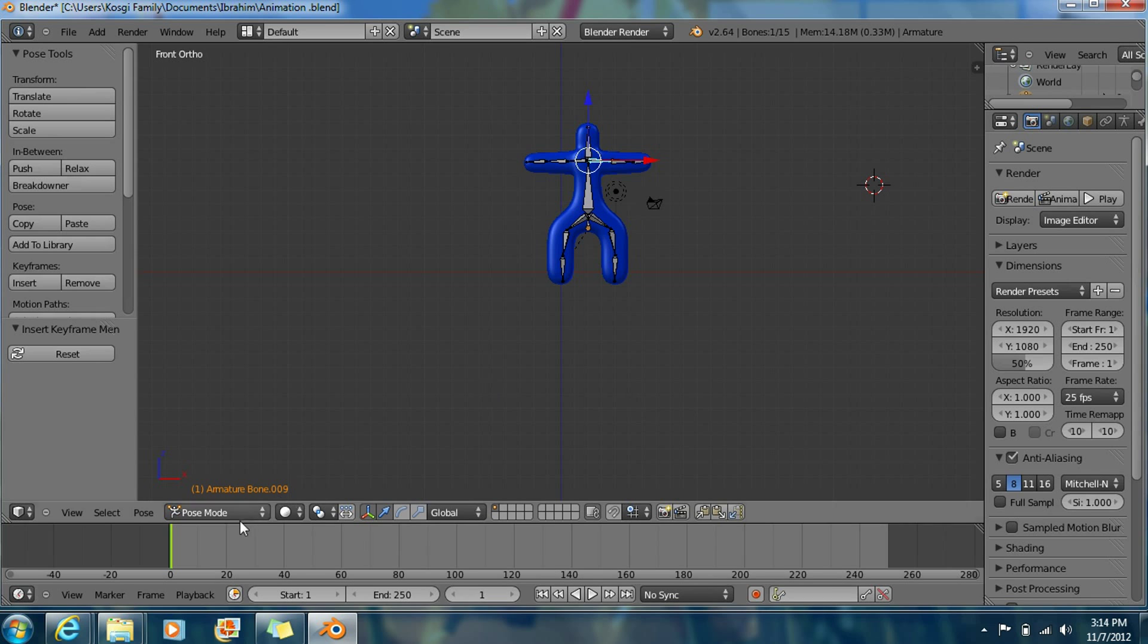
At frame 30, rotate the positive X arm's bones down beside the body and begin lowering the negative X upper arm
left_click(256, 548)
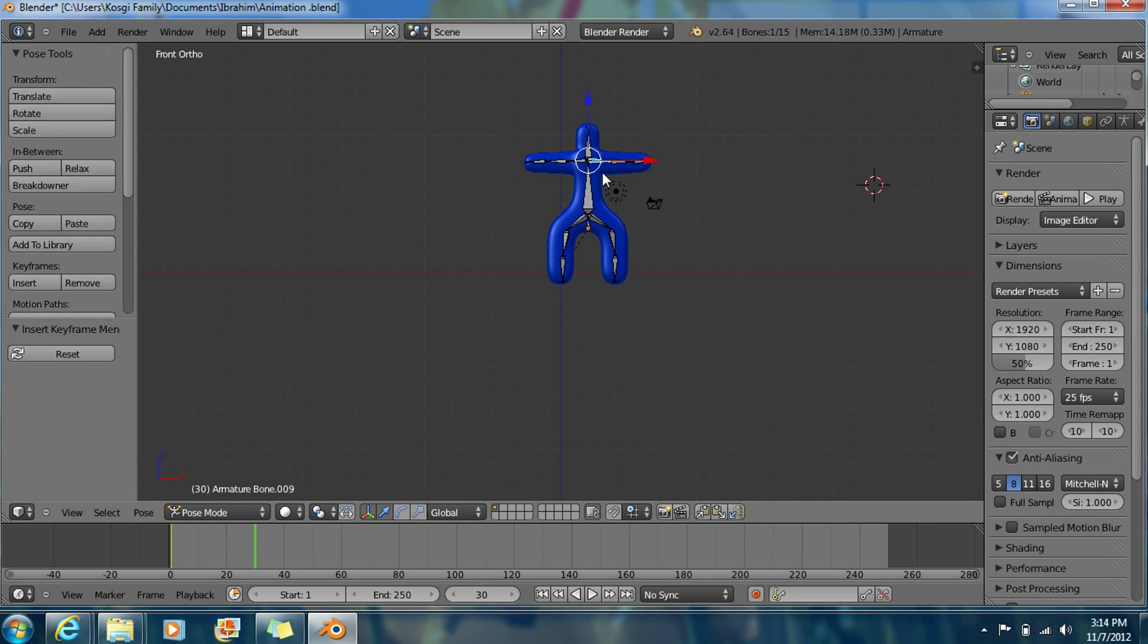
left_click_drag(604, 162, 604, 184)
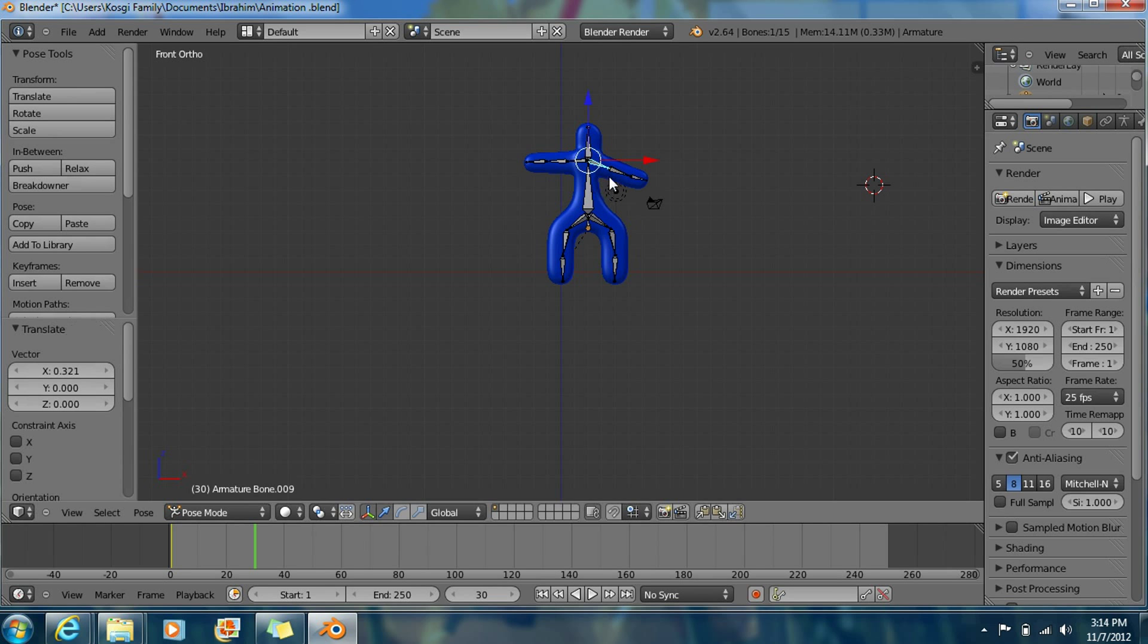
right_click_drag(625, 175, 563, 174)
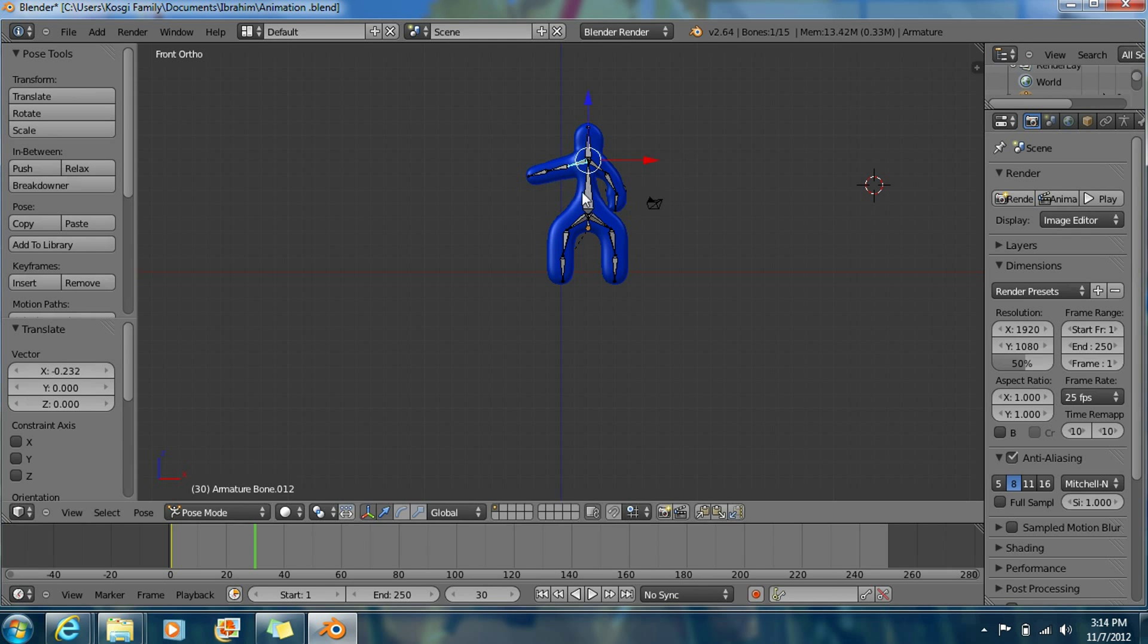
Rotate the negative X forearm and upper arm bones down so that the arm hangs beside the body
right_click(562, 166)
key("r")
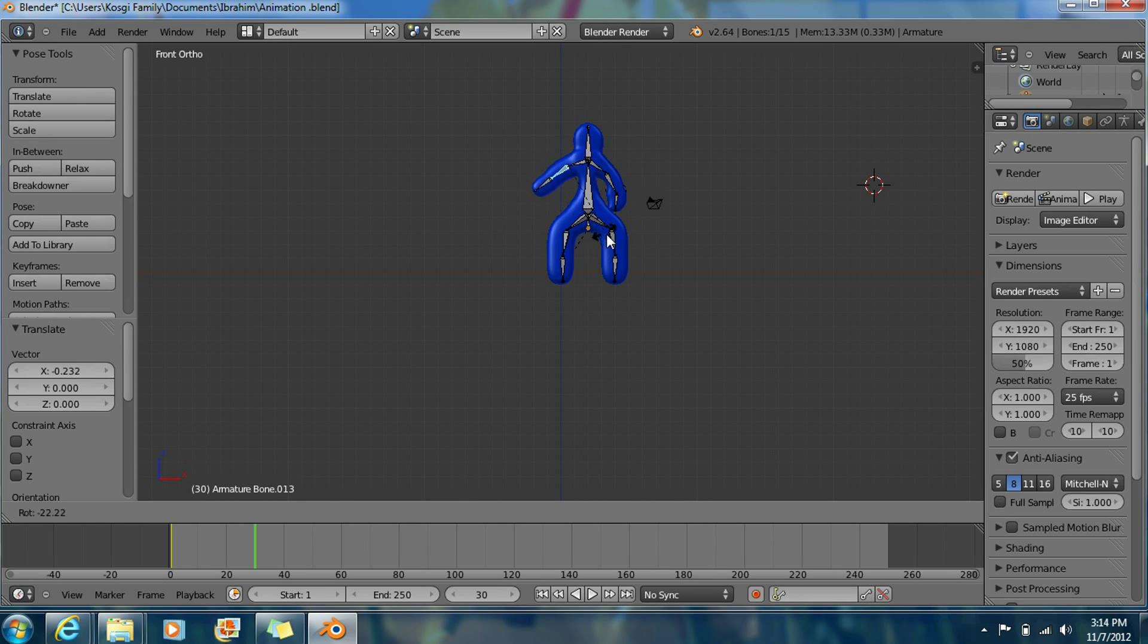
left_click(551, 181)
right_click_drag(551, 181, 573, 159)
right_click(573, 163)
key("r")
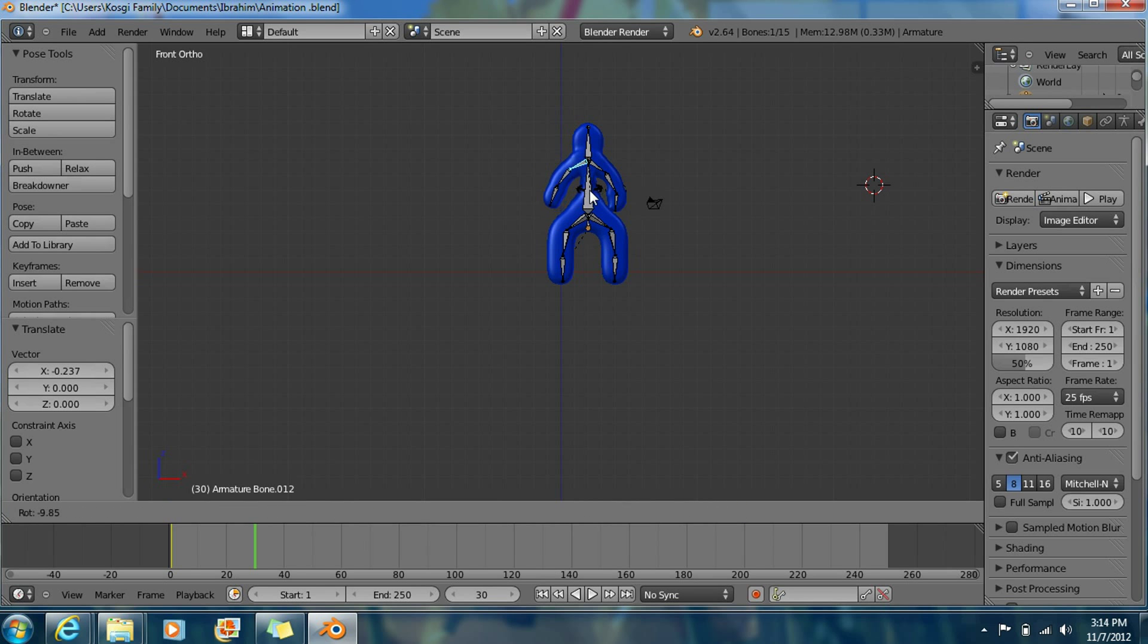
left_click(591, 191)
Swing the negative X upper arm bone toward the figure's front, working from the side
middle_click_drag(634, 199, 571, 178)
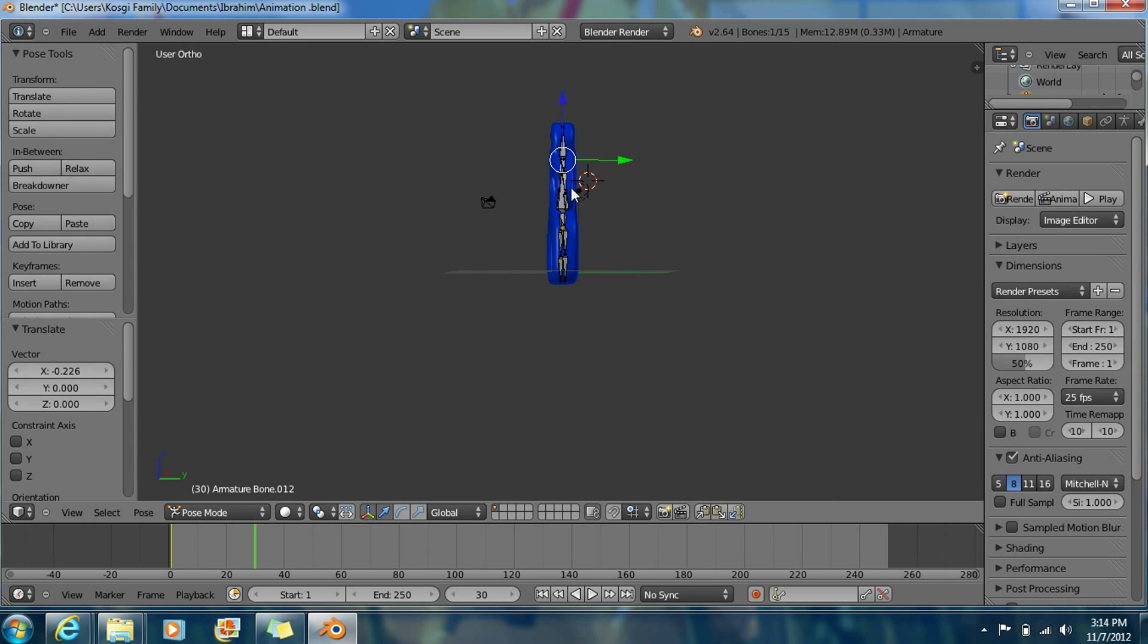
key("g")
key("y")
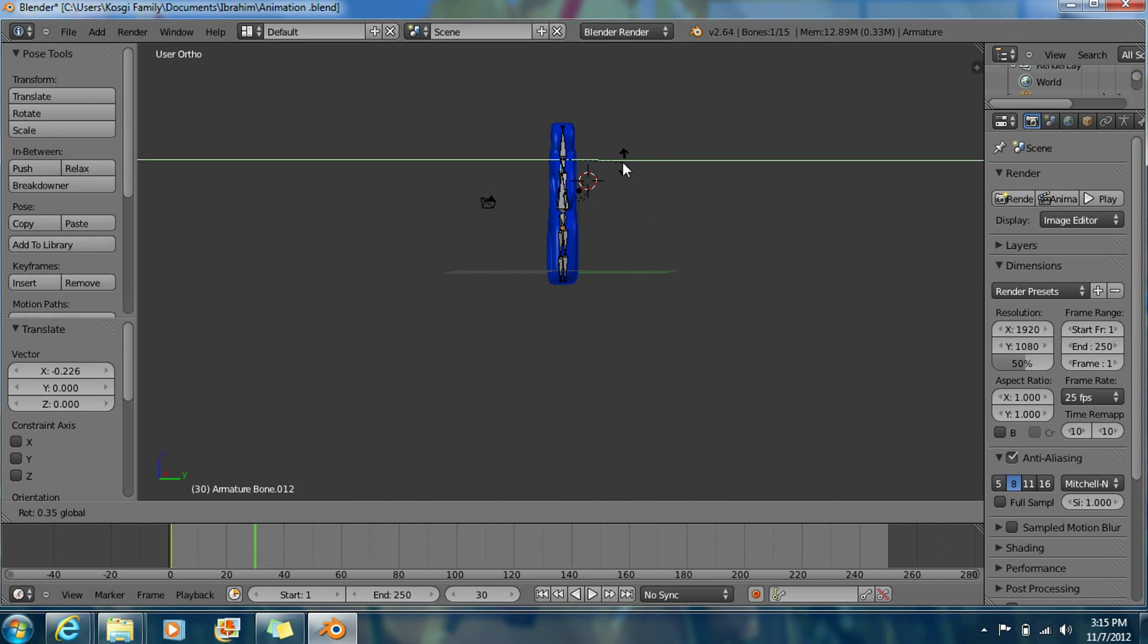
left_click(622, 163)
key("r")
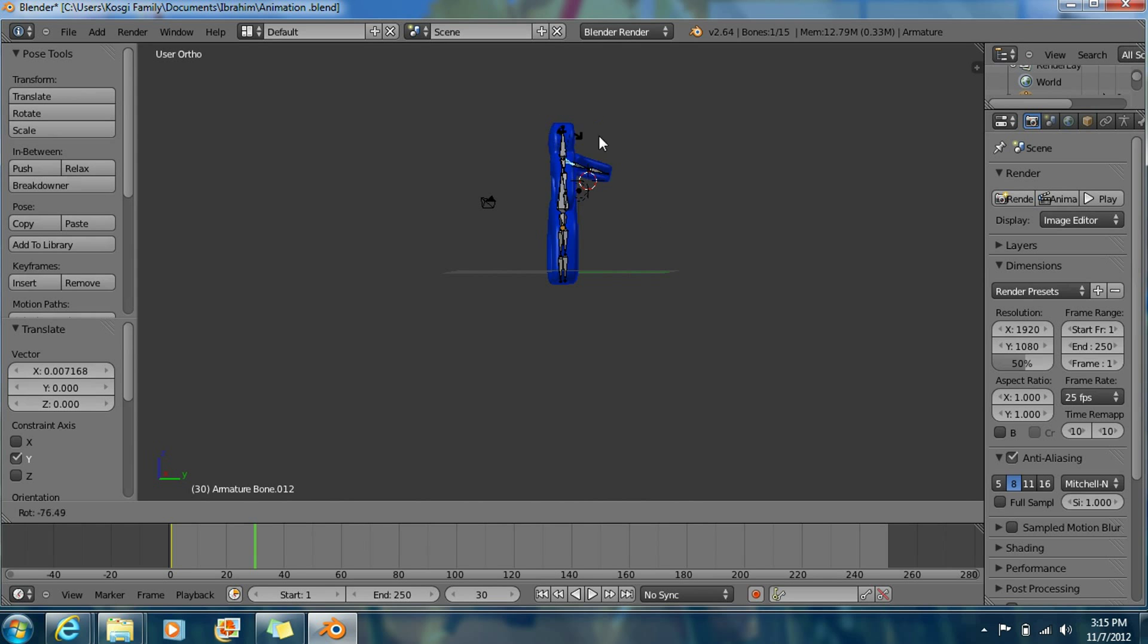
left_click(665, 227)
Select the positive X forearm bone and rotate it slightly from the side
mouse_move(568, 199)
middle_mouse_down()
mouse_move(743, 236)
mouse_move(619, 203)
mouse_move(634, 197)
mouse_move(568, 191)
middle_mouse_up()
right_click(603, 183)
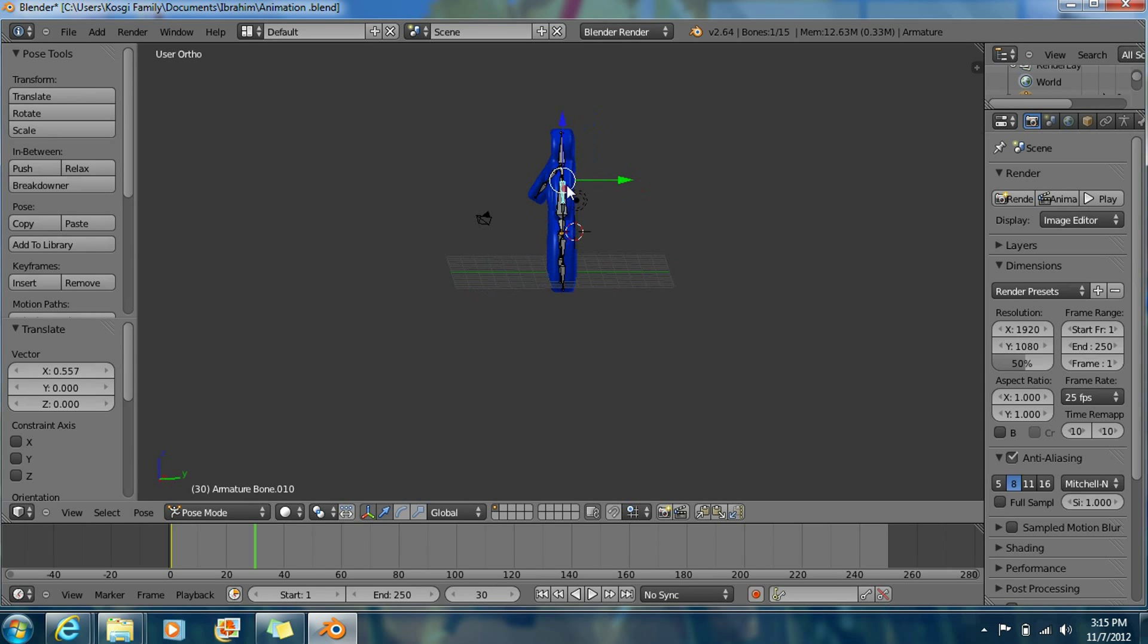
key("r")
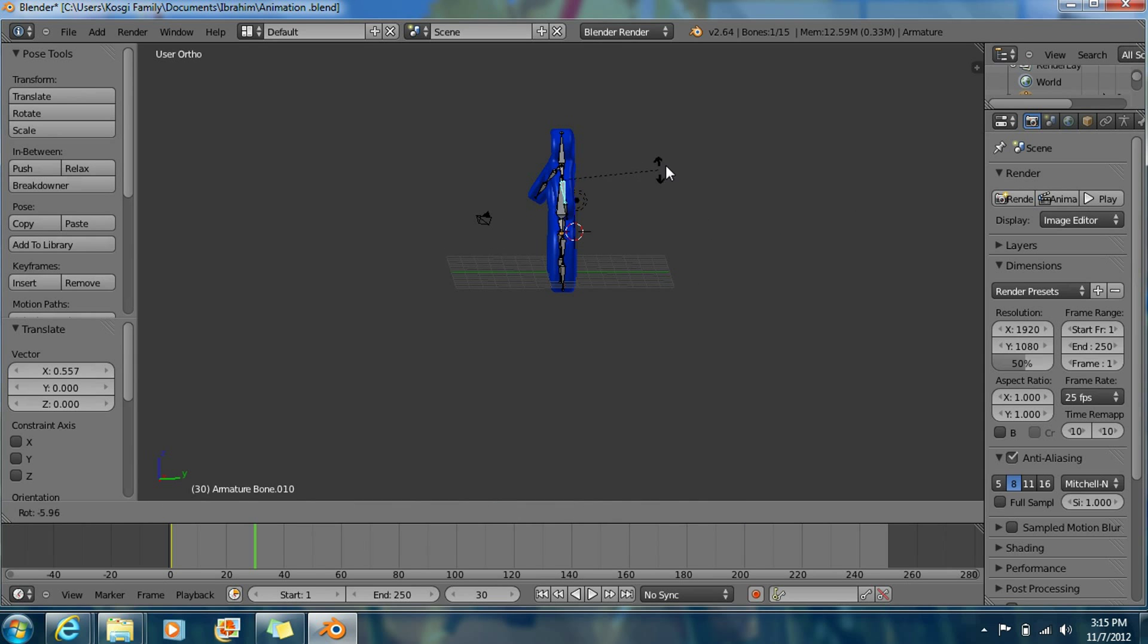
left_click(687, 160)
Insert a Whole Character keyframe for the lowered-arms pose at frame 30
middle_click_drag(684, 167, 825, 171)
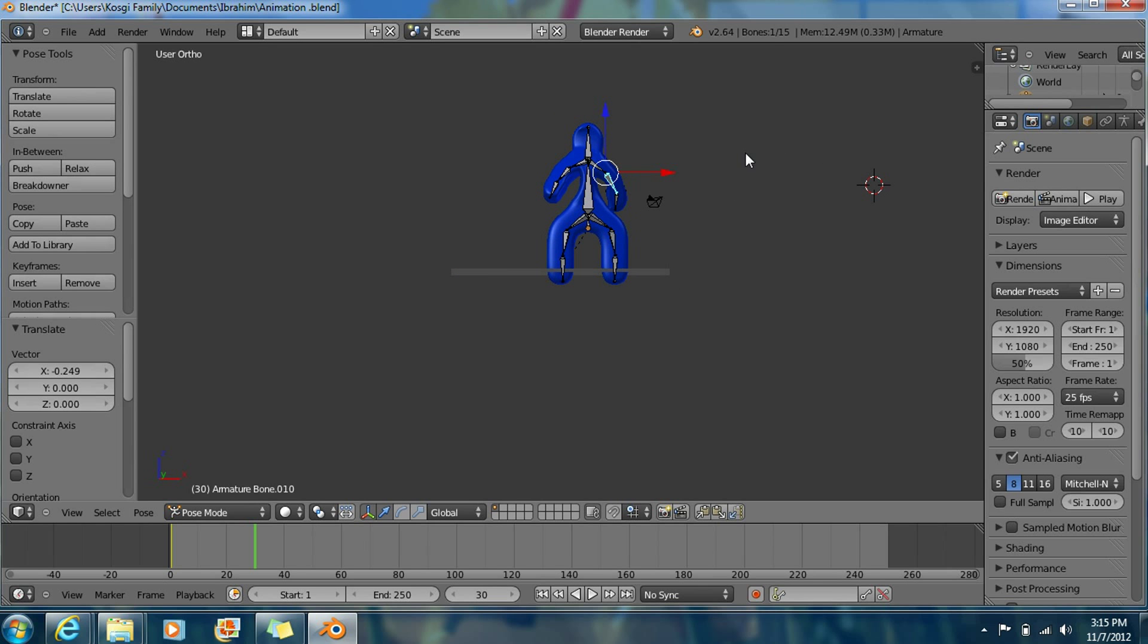
key("i")
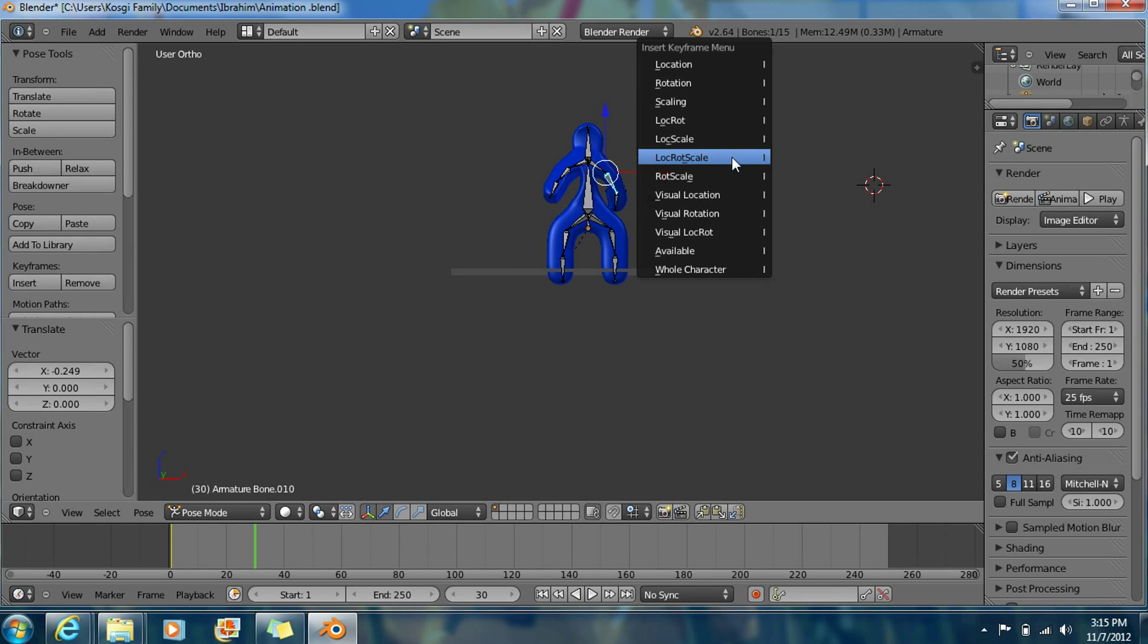
left_click(719, 269)
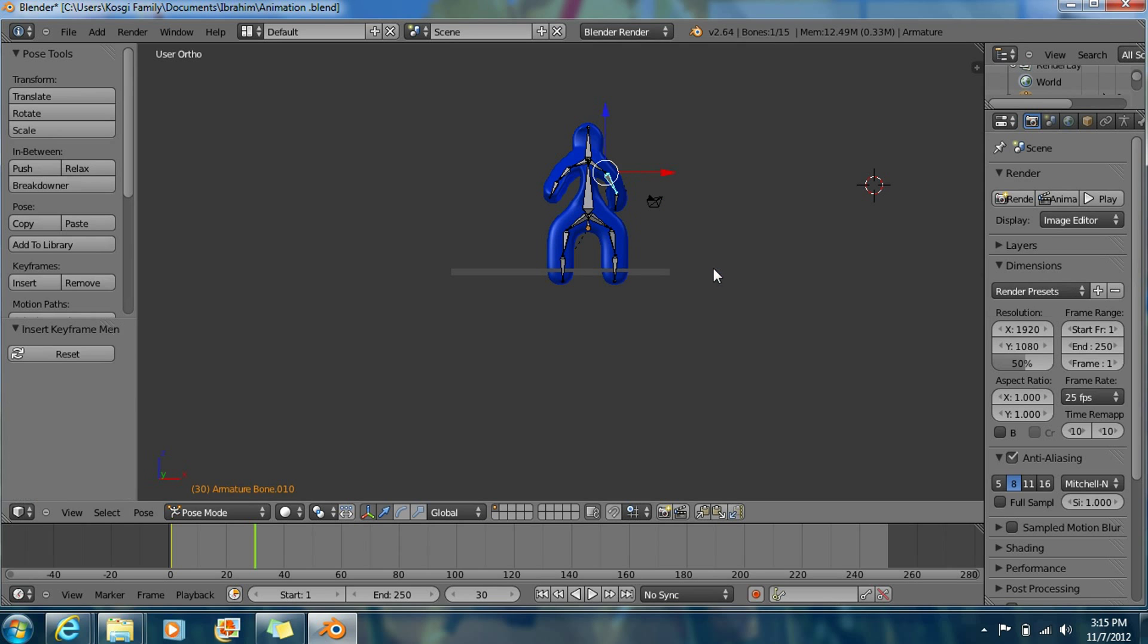
Play the arm-lowering animation from frame 1, stop playback past the second keyframe, and inspect the pose
left_click(541, 594)
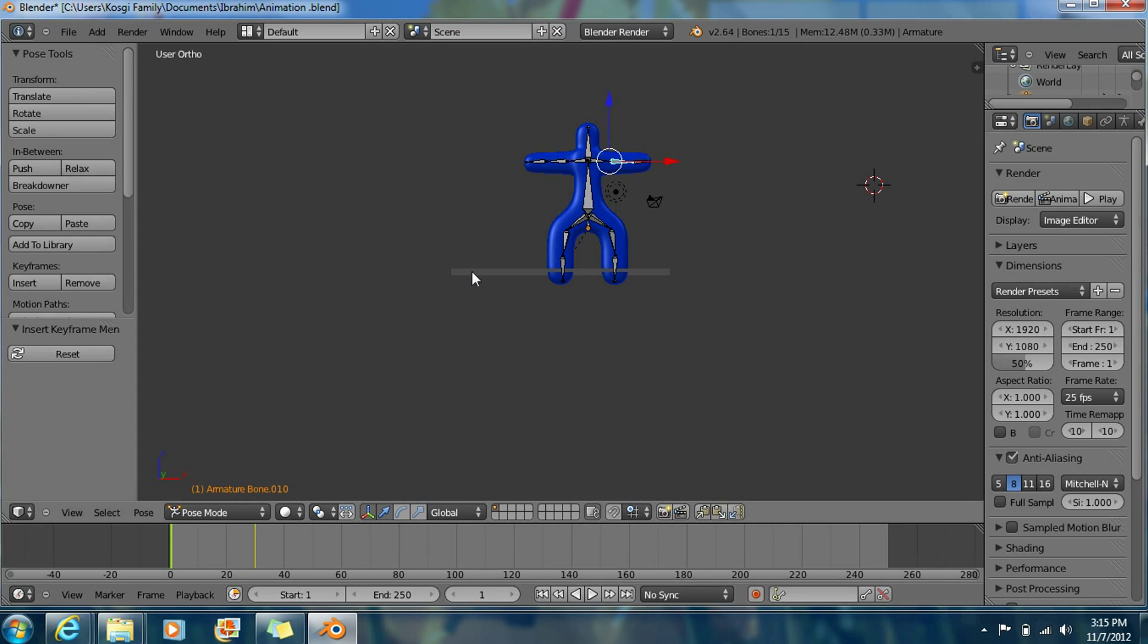
left_click(591, 592)
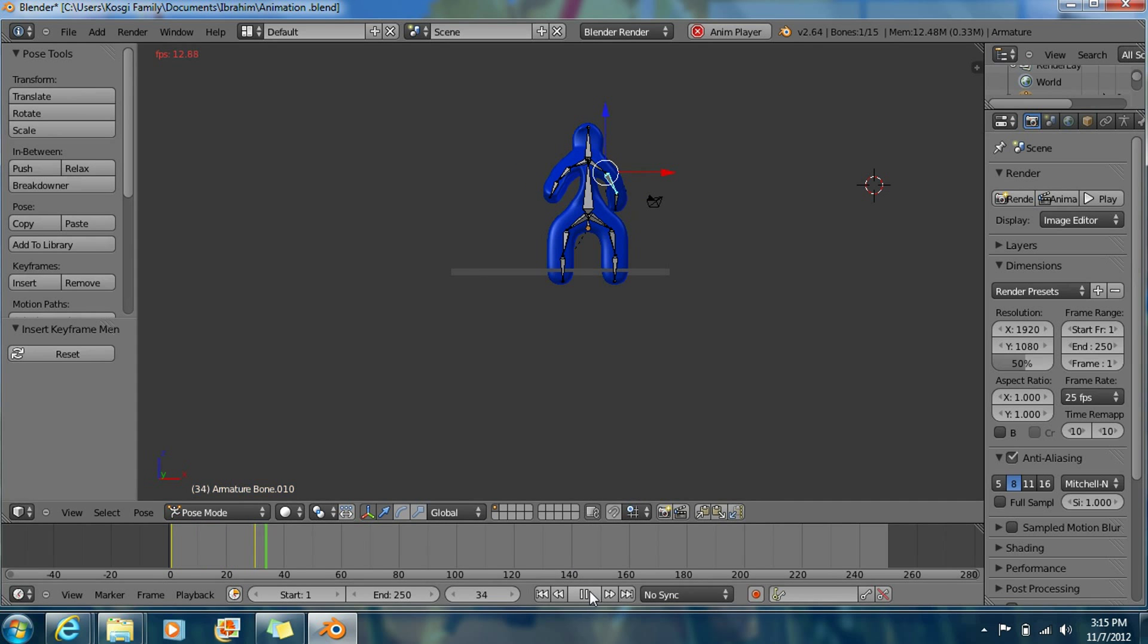
left_click(590, 592)
middle_click_drag(537, 342, 619, 325)
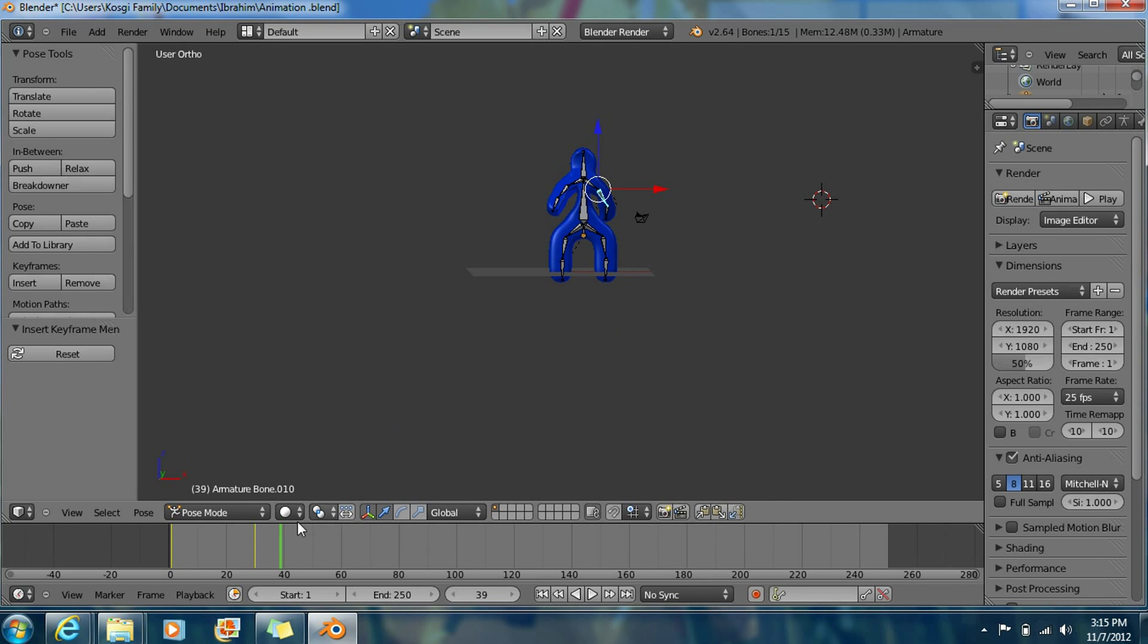
Return to frame 30 and insert a Whole Character keyframe there again for the armature's current pose
left_click(256, 536)
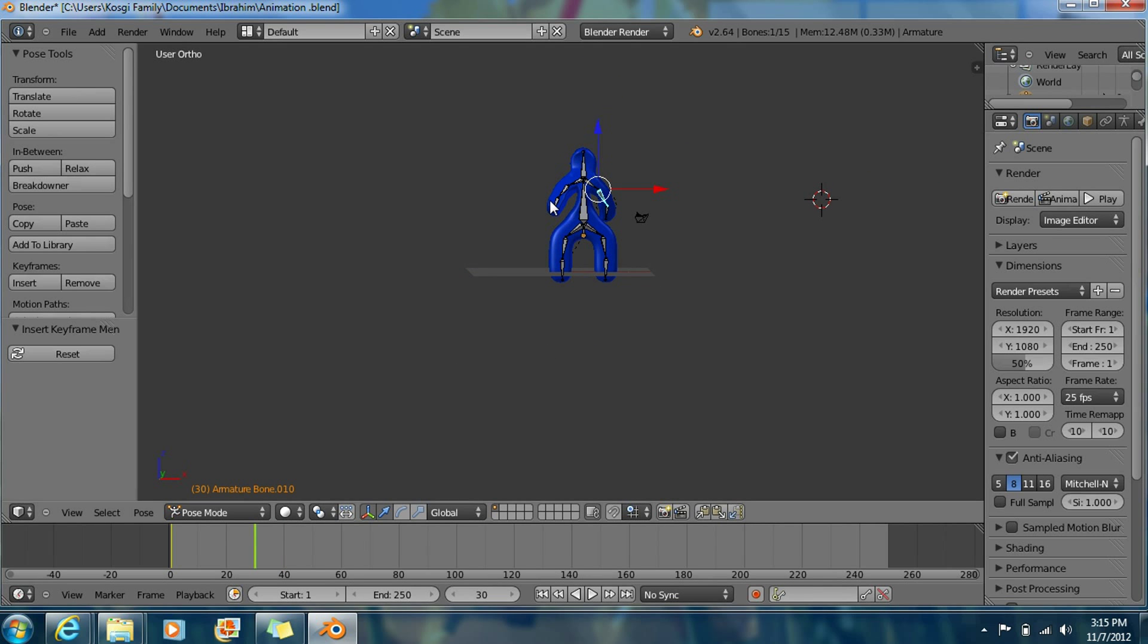
key("i")
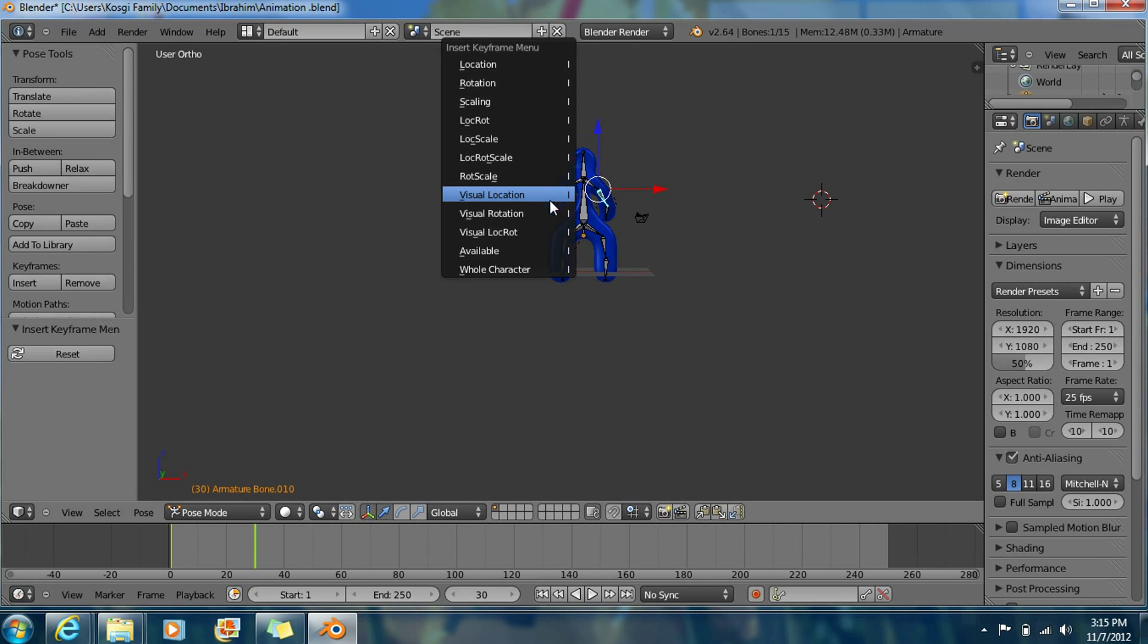
left_click(518, 269)
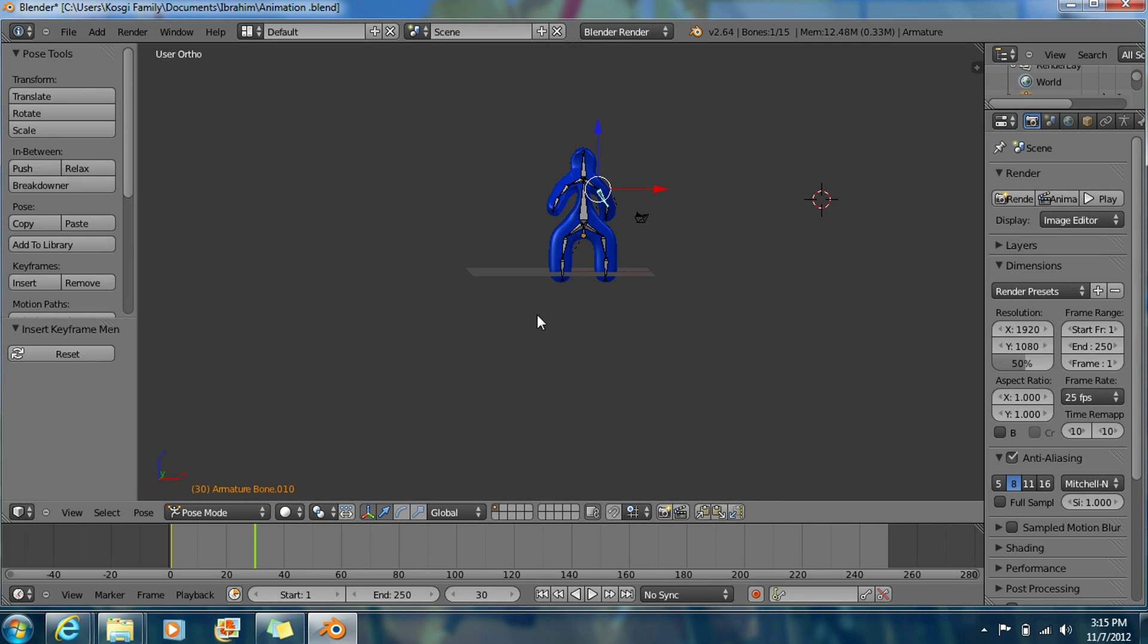
Set the current frame to 50 on the timeline to work on the armature's next pose
left_click(313, 541)
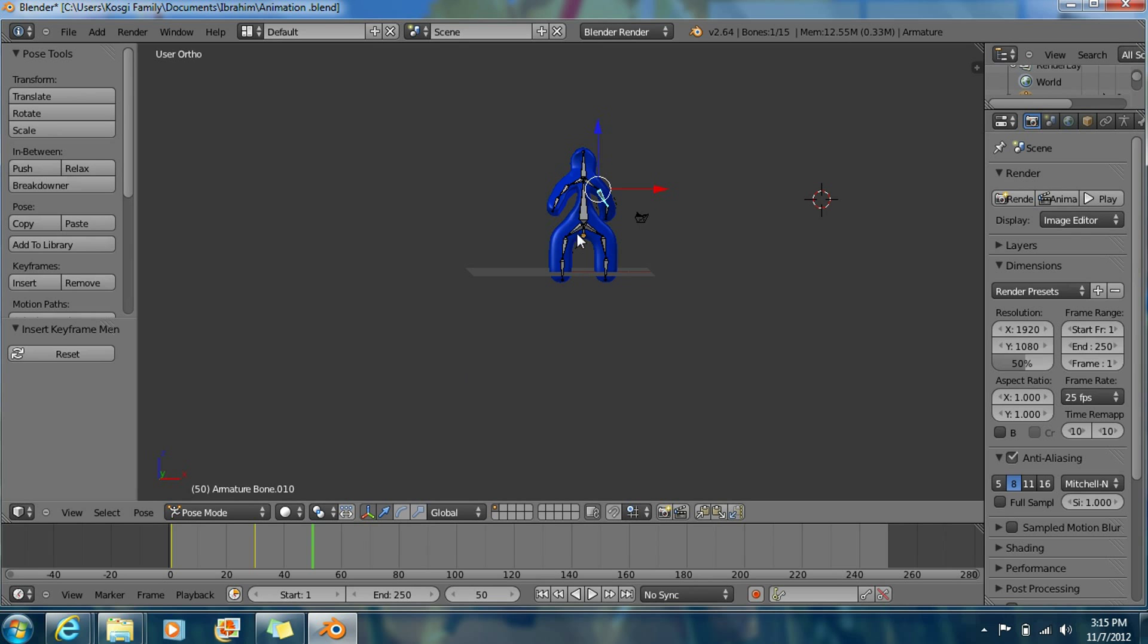
middle_click_drag(621, 240, 628, 287)
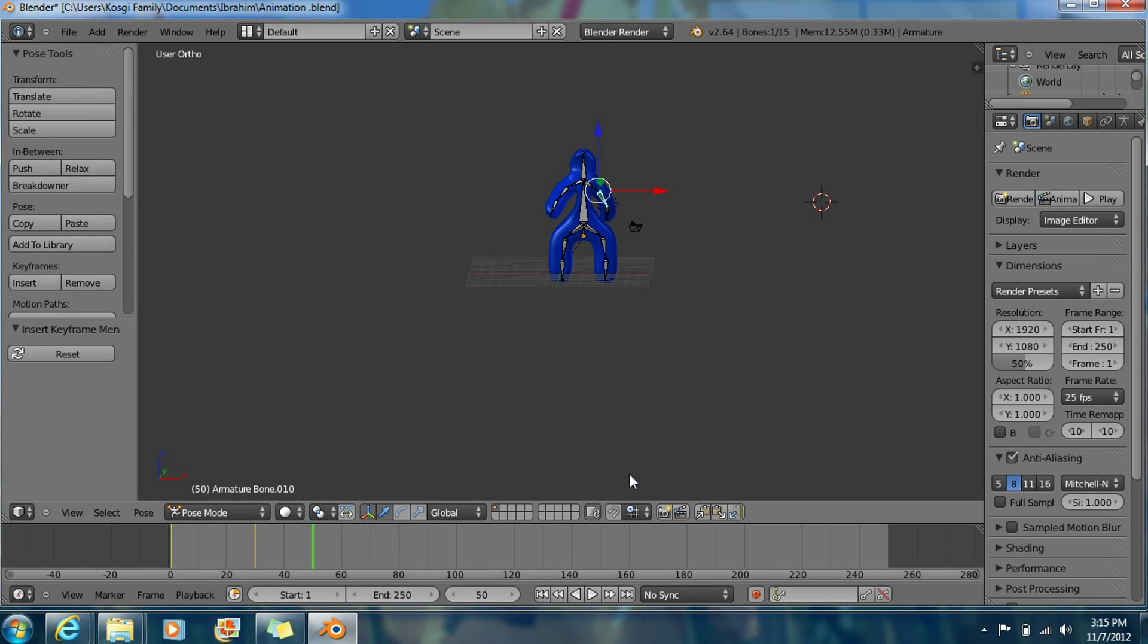
middle_click_drag(551, 349, 660, 307)
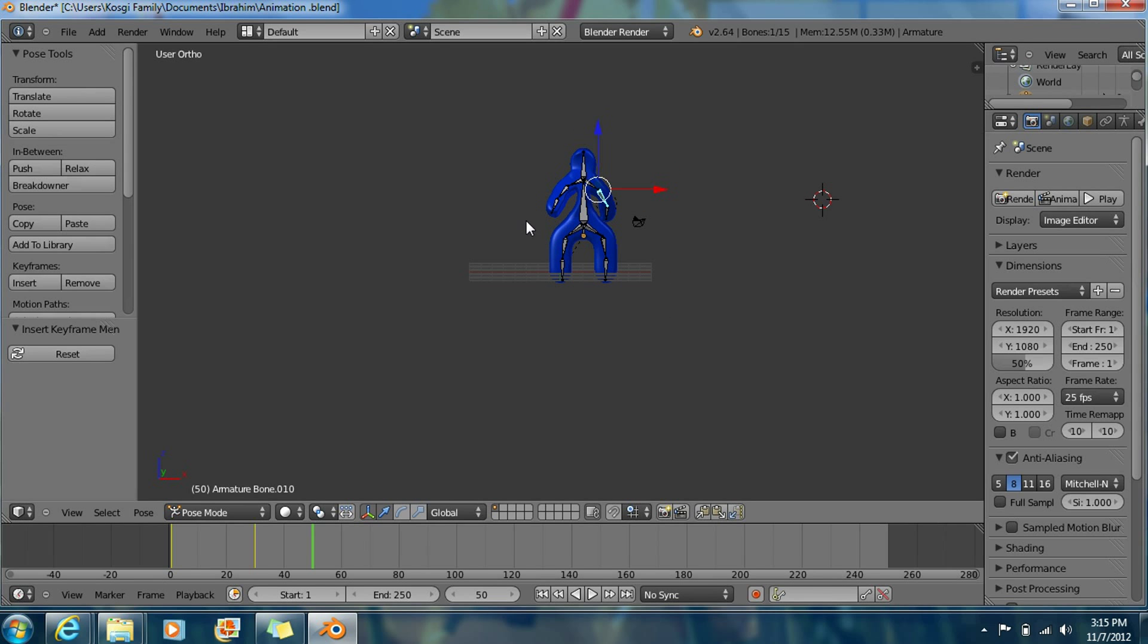